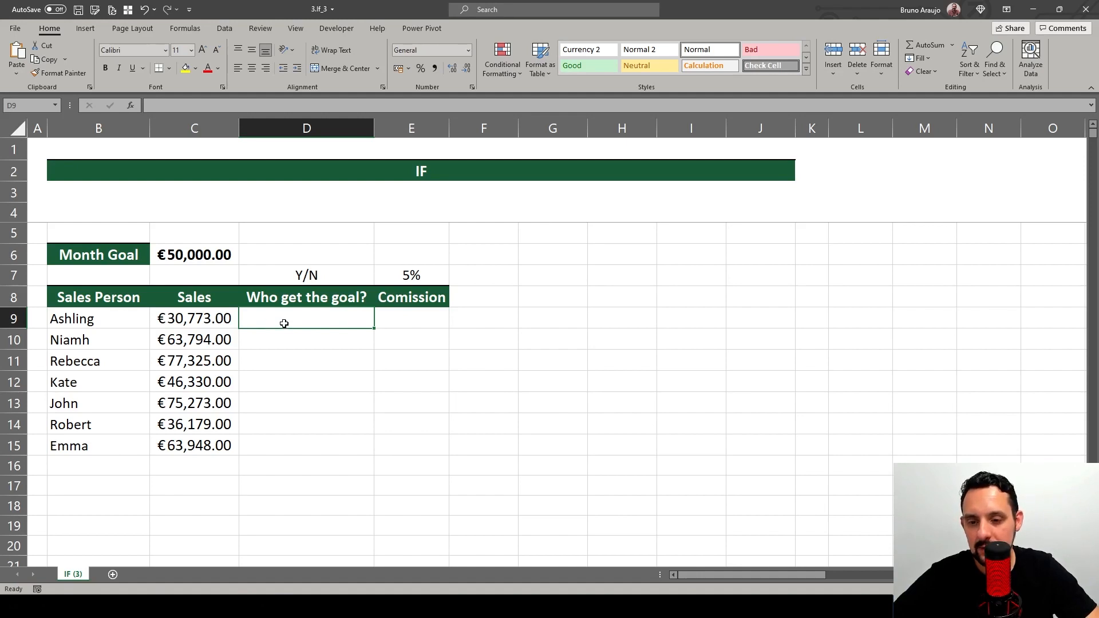
click(554, 317)
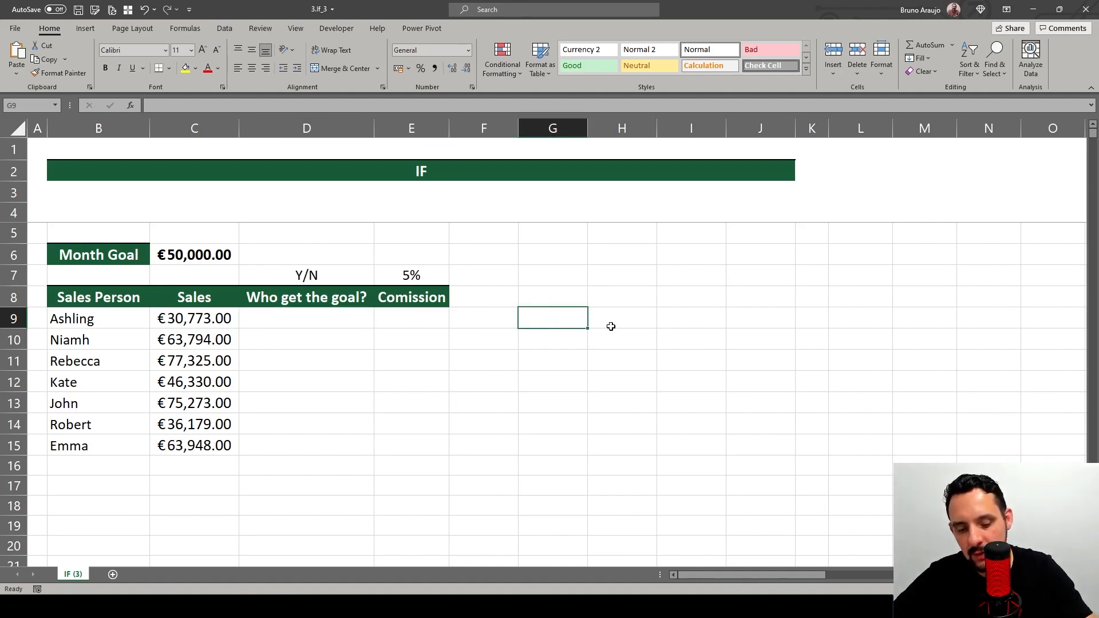
text(=)
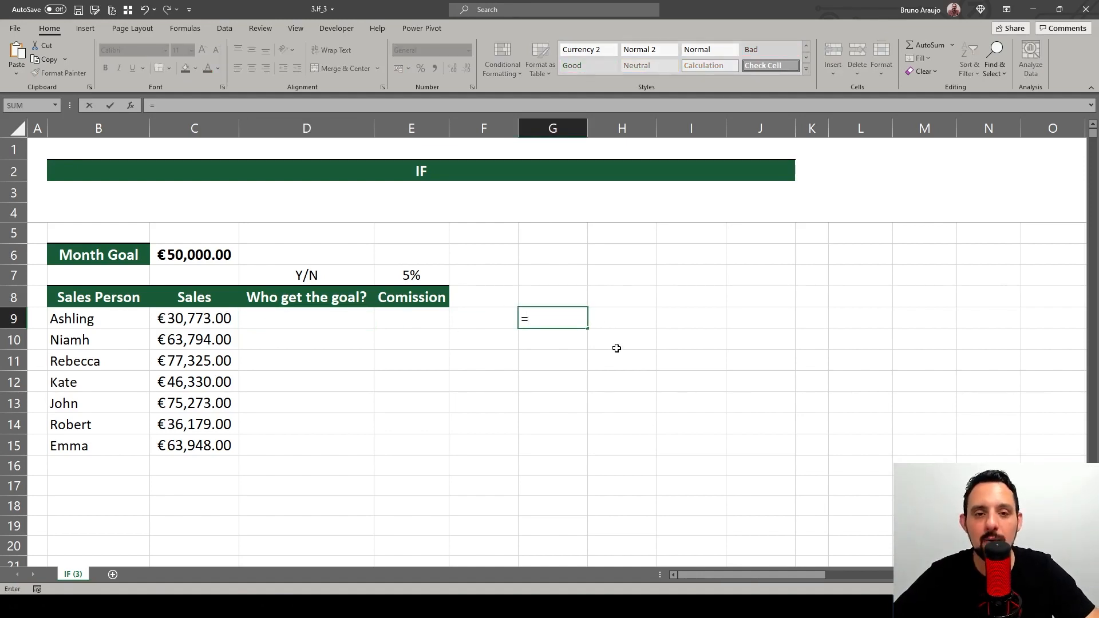
key(Escape)
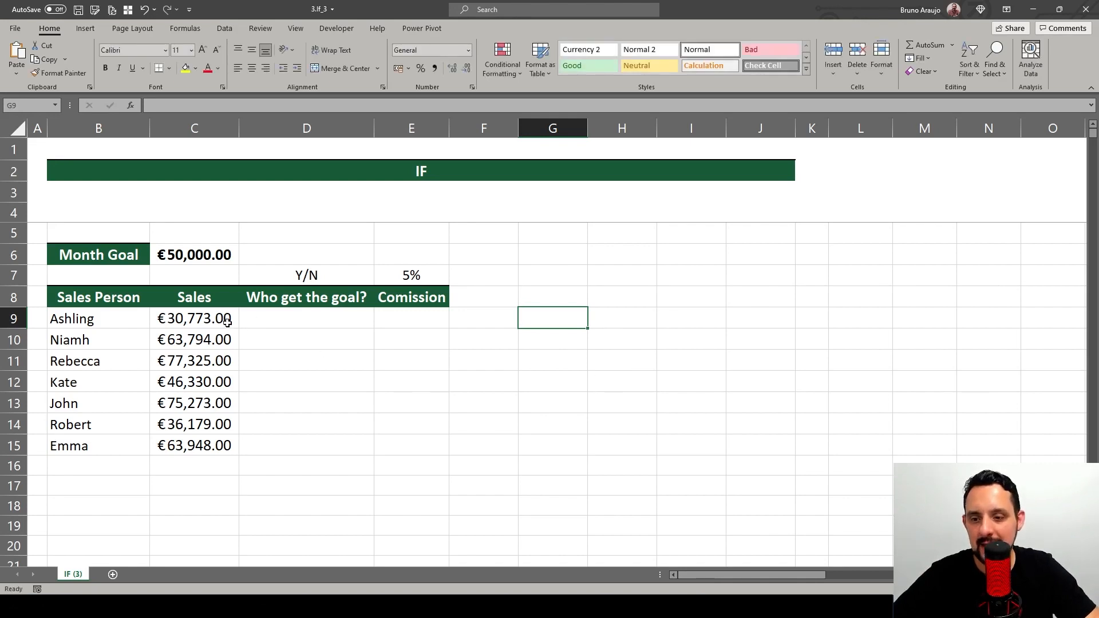
drag(197, 318, 191, 445)
click(205, 257)
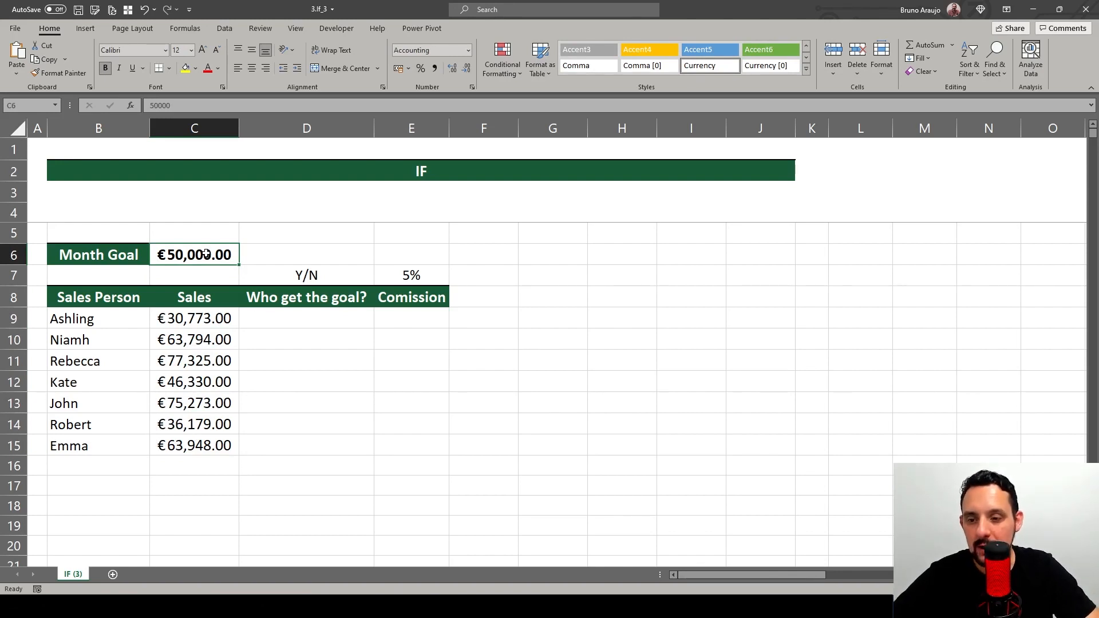
Step: Begin an IF formula in D9 that tests whether the sales in C9 are greater than or equal to the month goal in C6
click(288, 318)
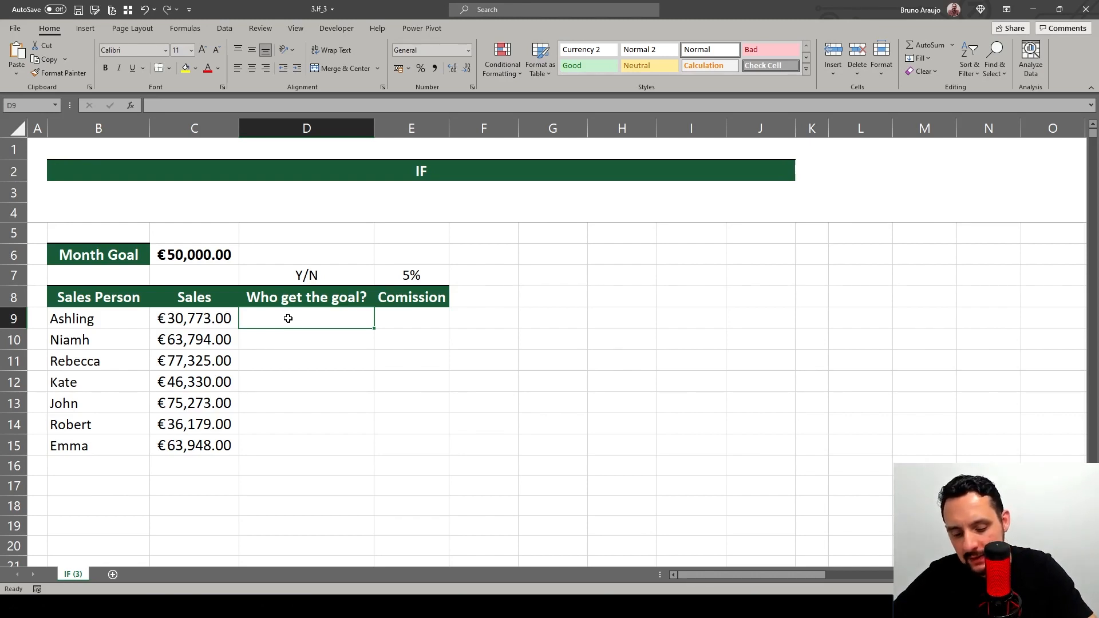
text(=i)
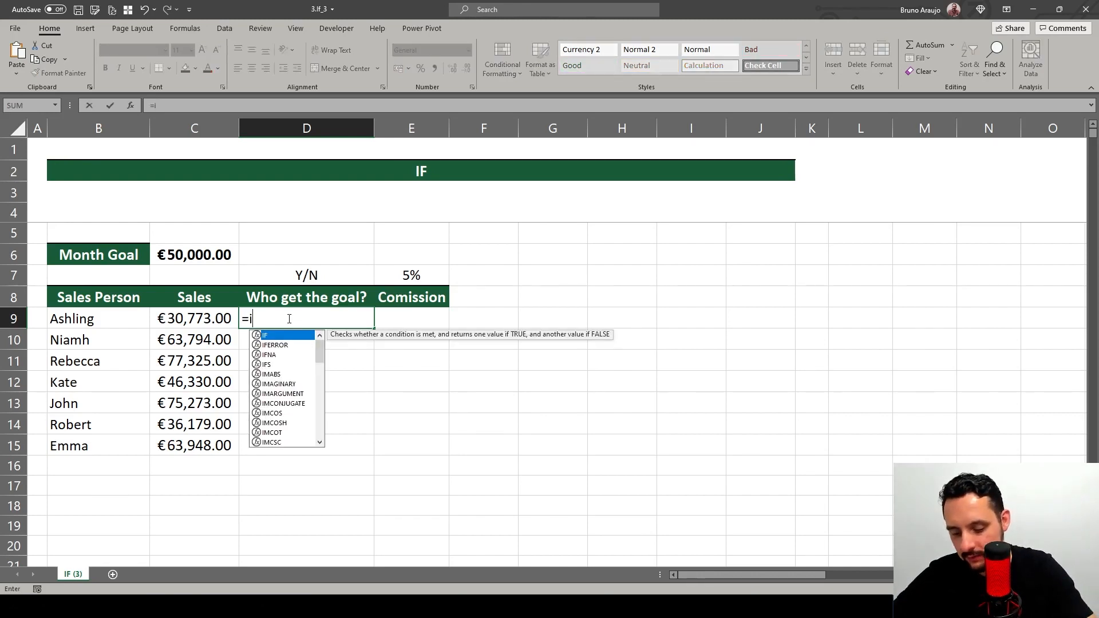
text(f()
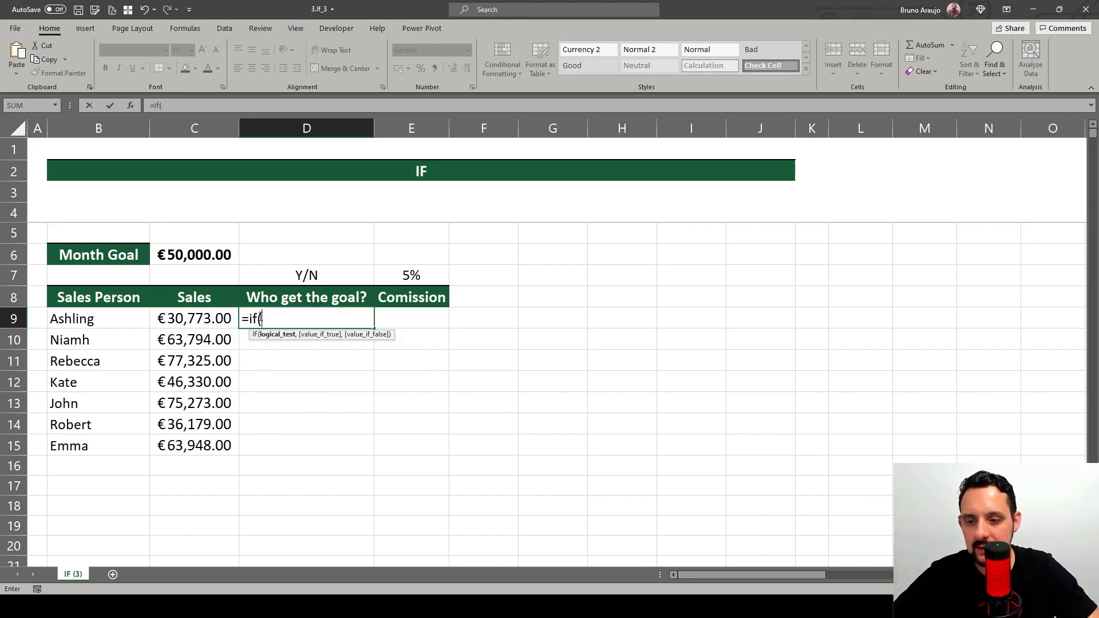
click(204, 322)
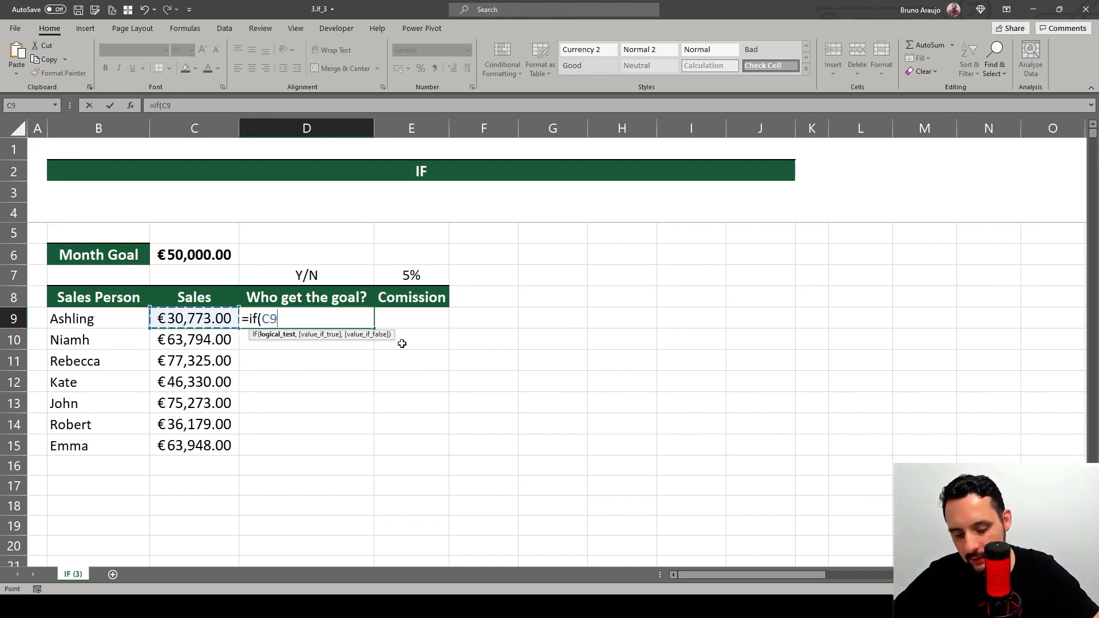
text(>)
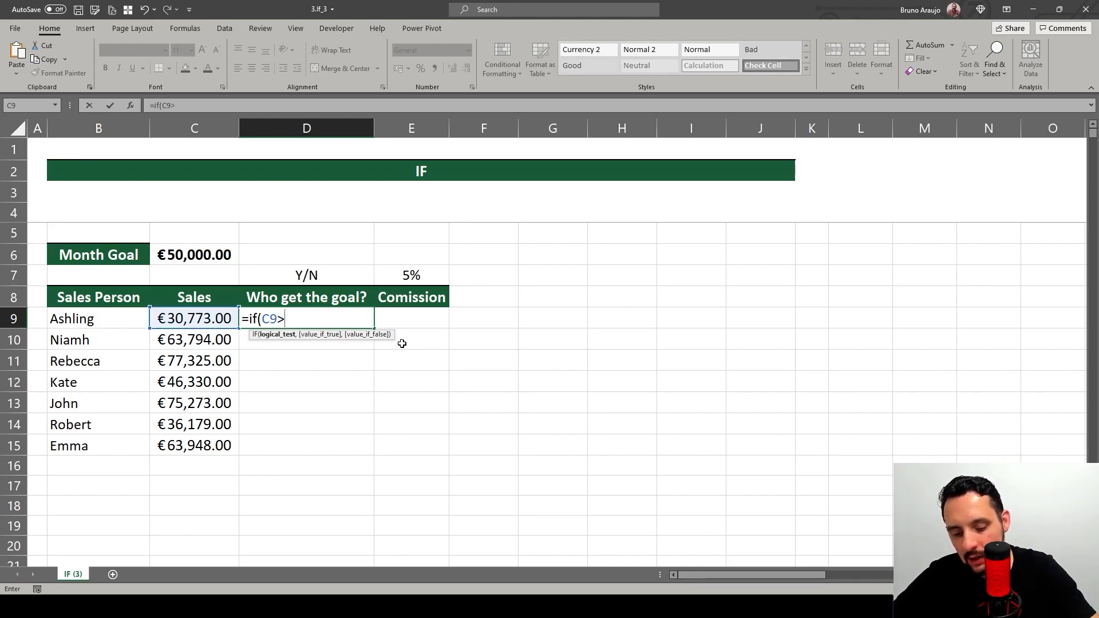
text(=)
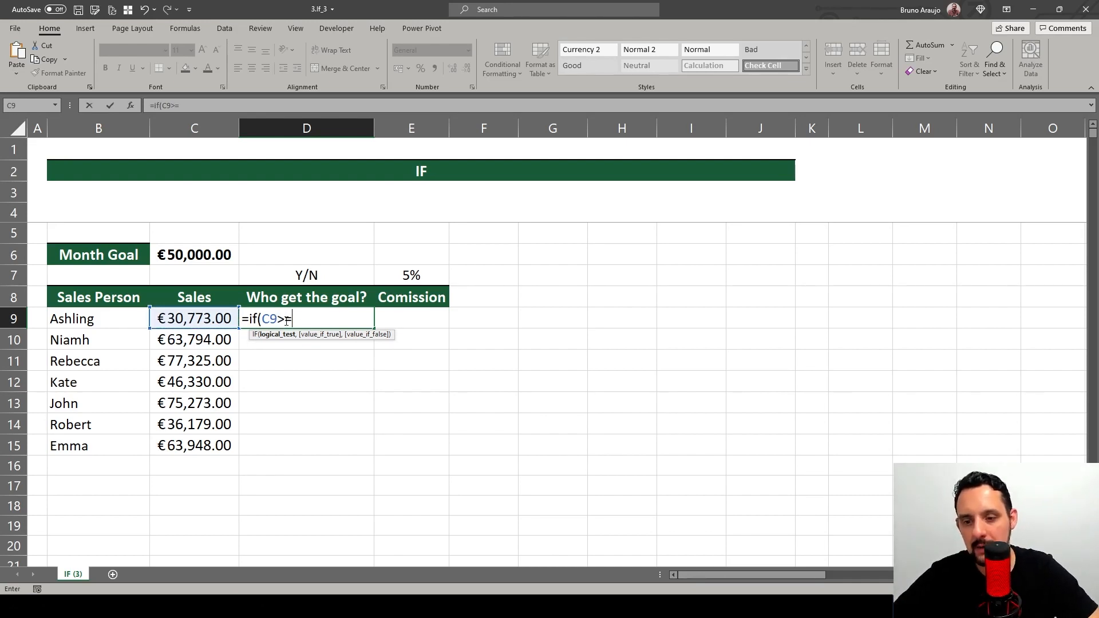
click(207, 259)
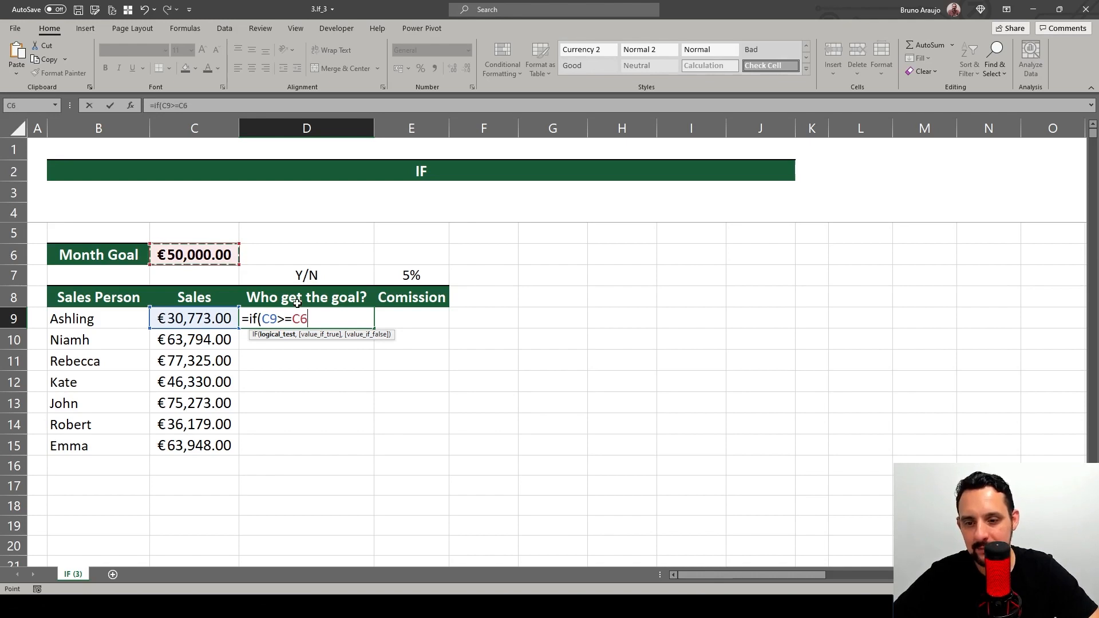
Step: Complete the D9 formula so it returns "Y" when the test is true and "N" when it is false
text(,)
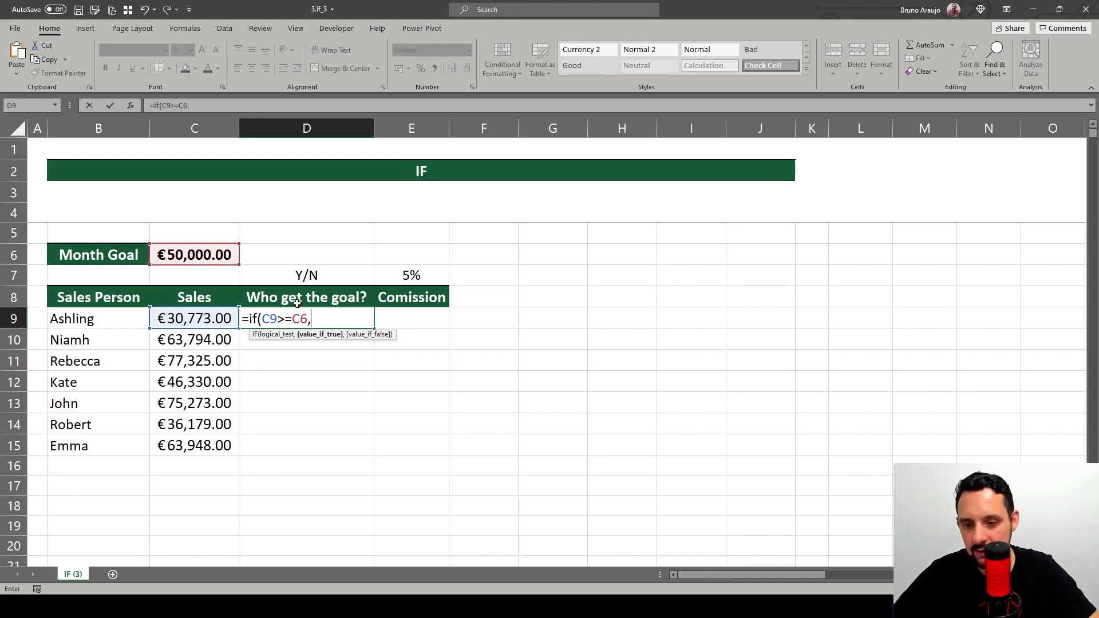
text(")
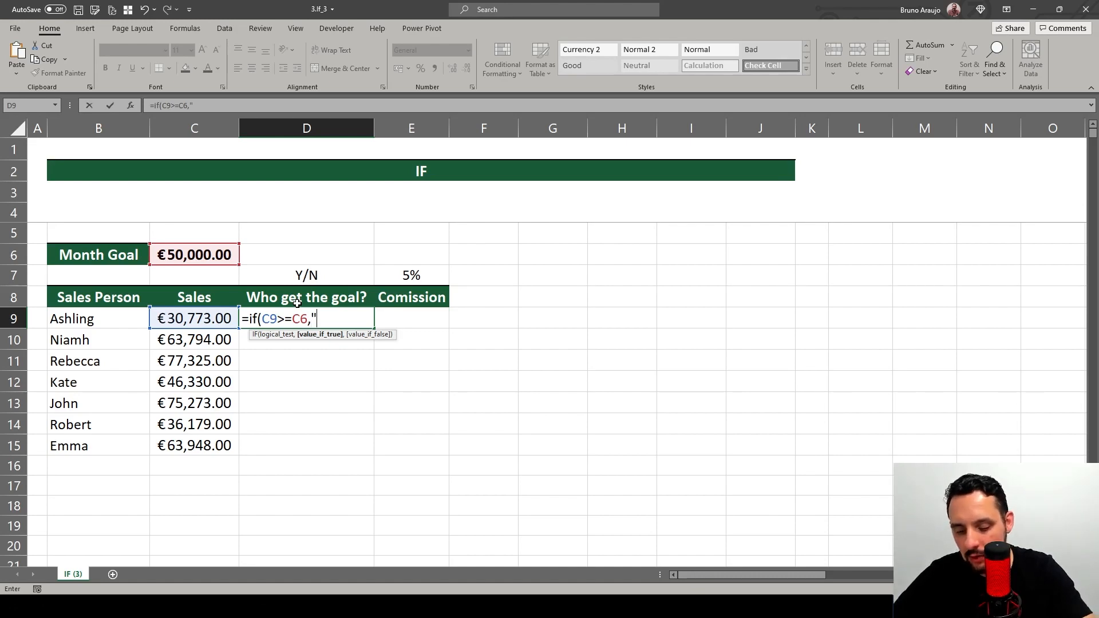
text(Y")
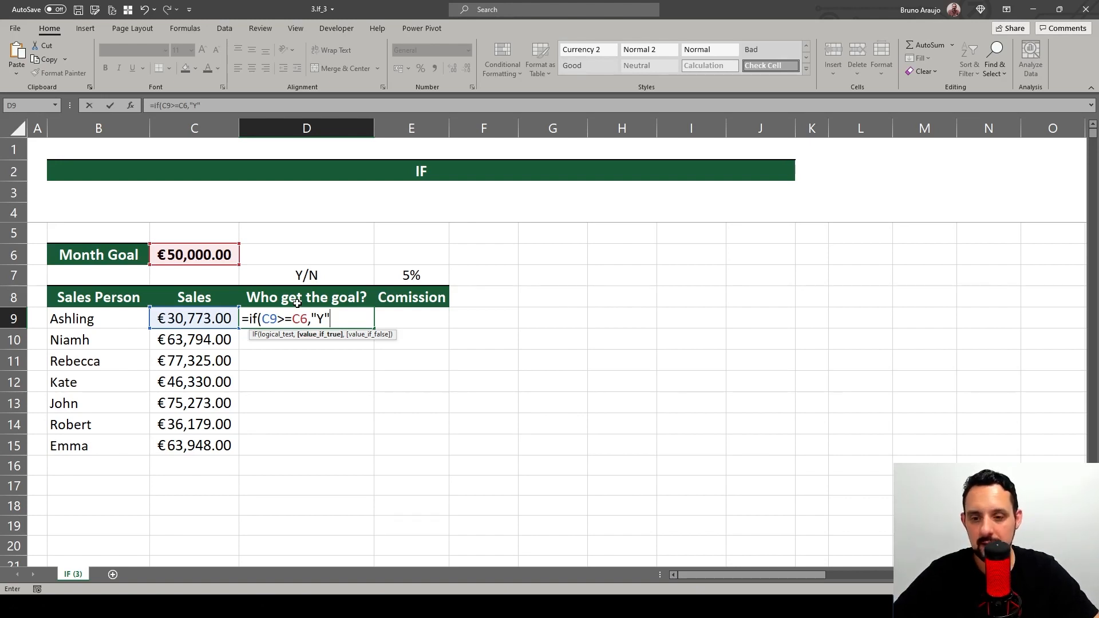
text(,")
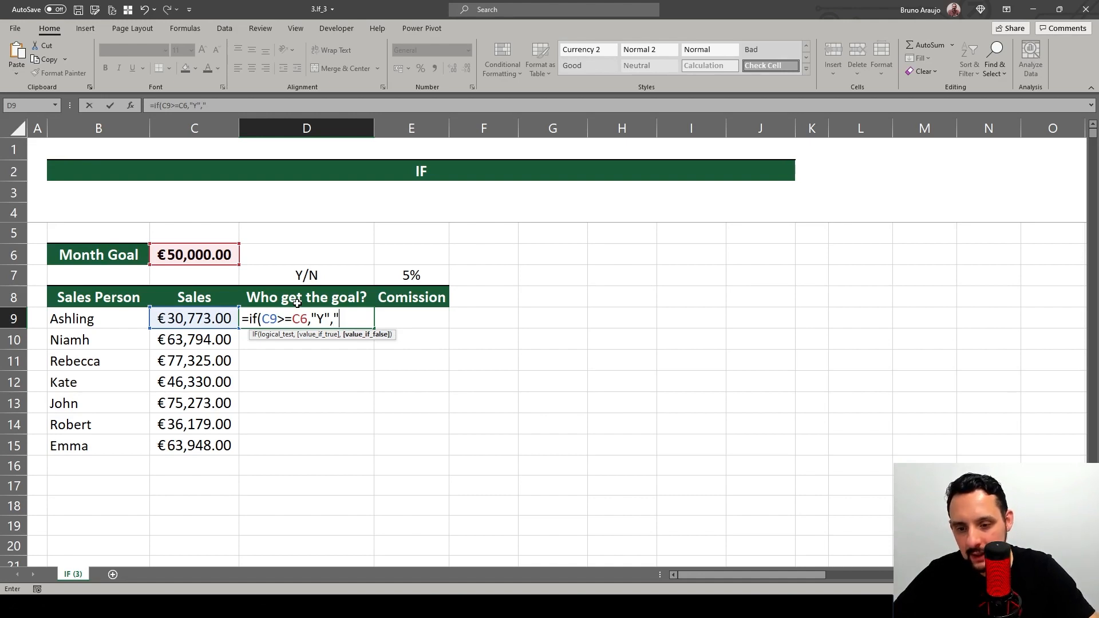
text(N)
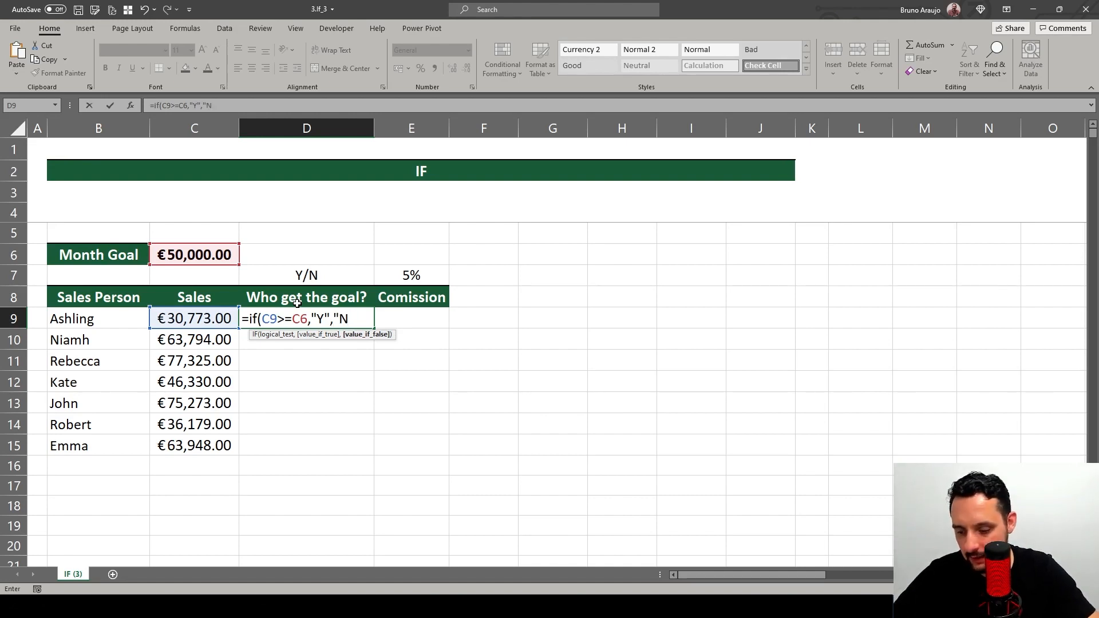
text(")
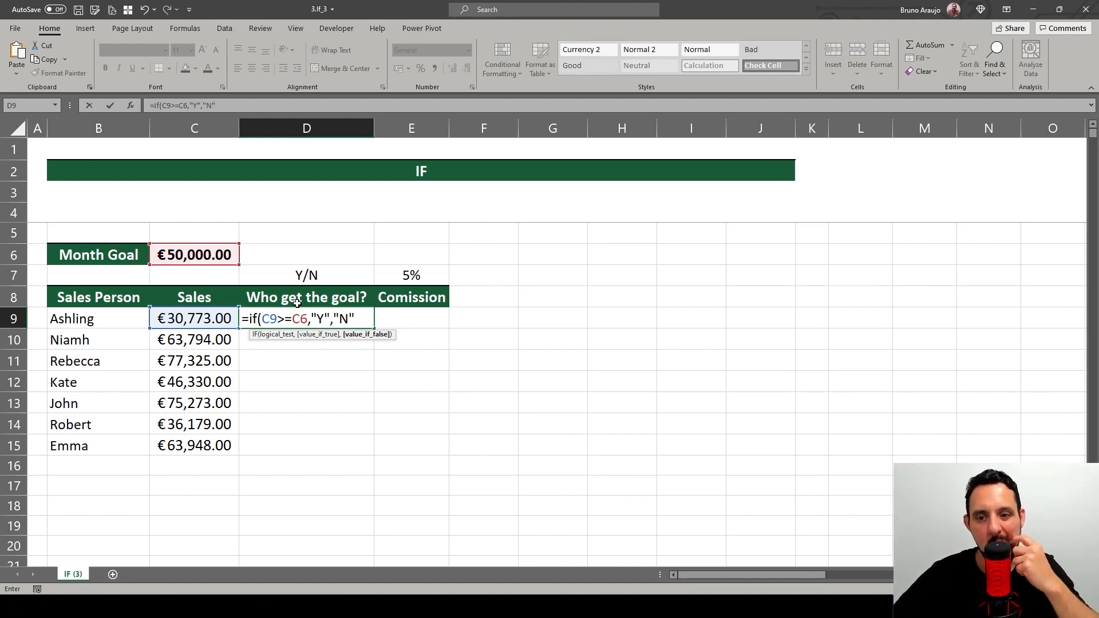
text())
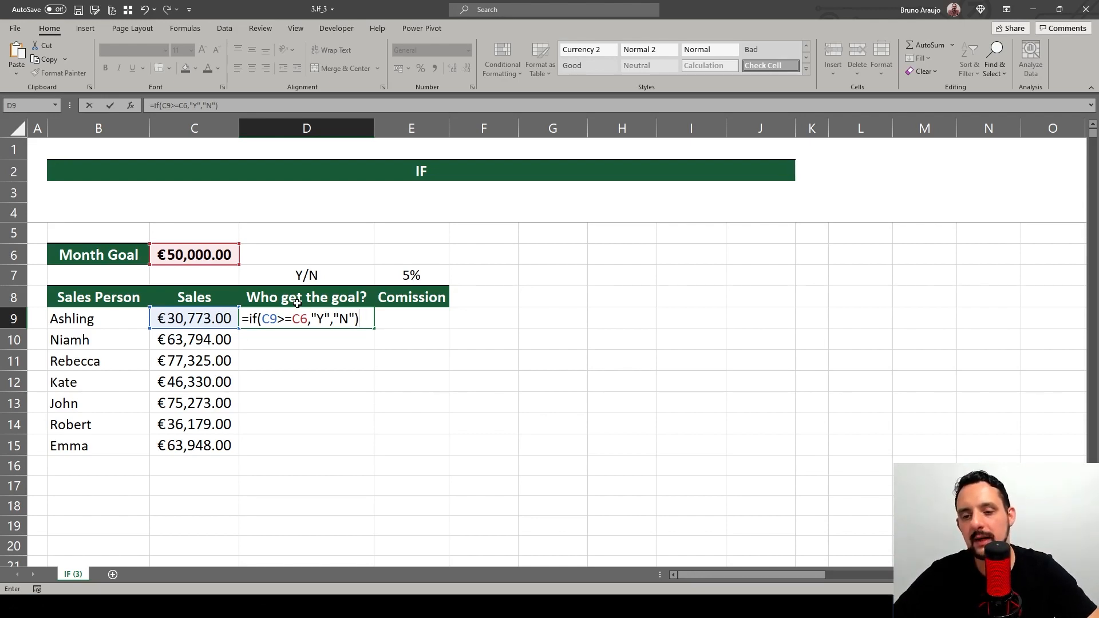
key(Return)
Step: Fill the D9 formula down to D12 and inspect the copied formula in D11
click(312, 318)
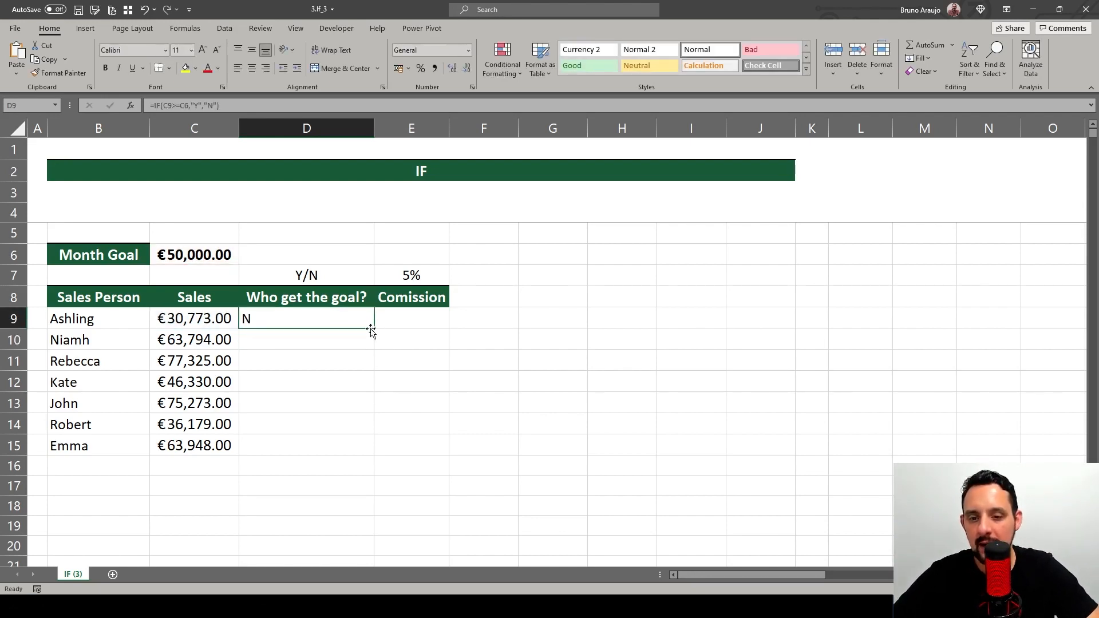
drag(371, 331, 373, 387)
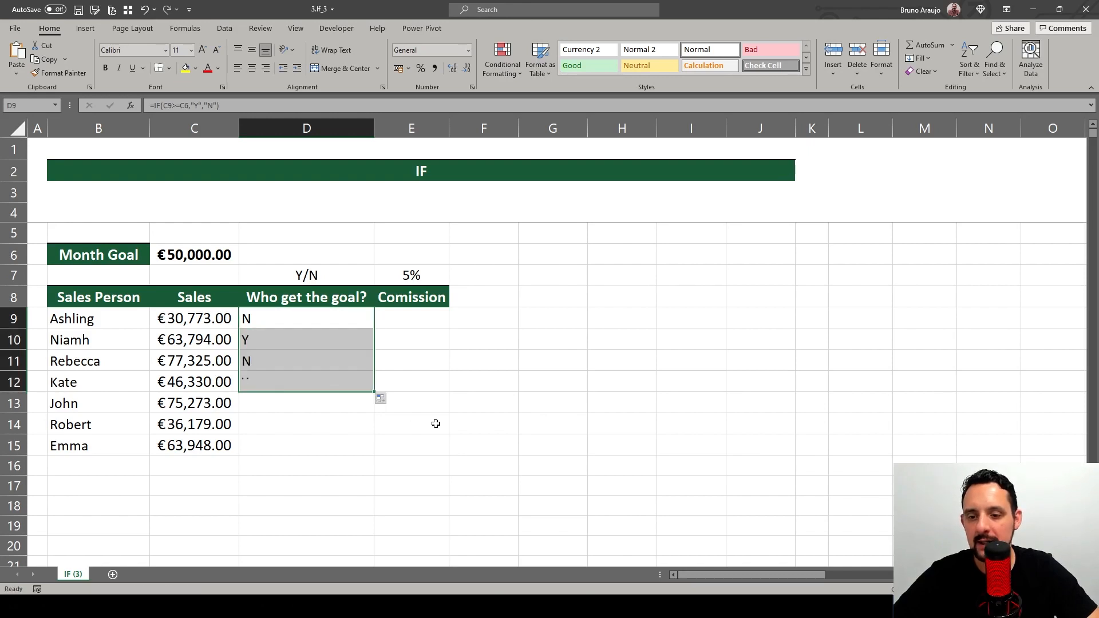
click(310, 361)
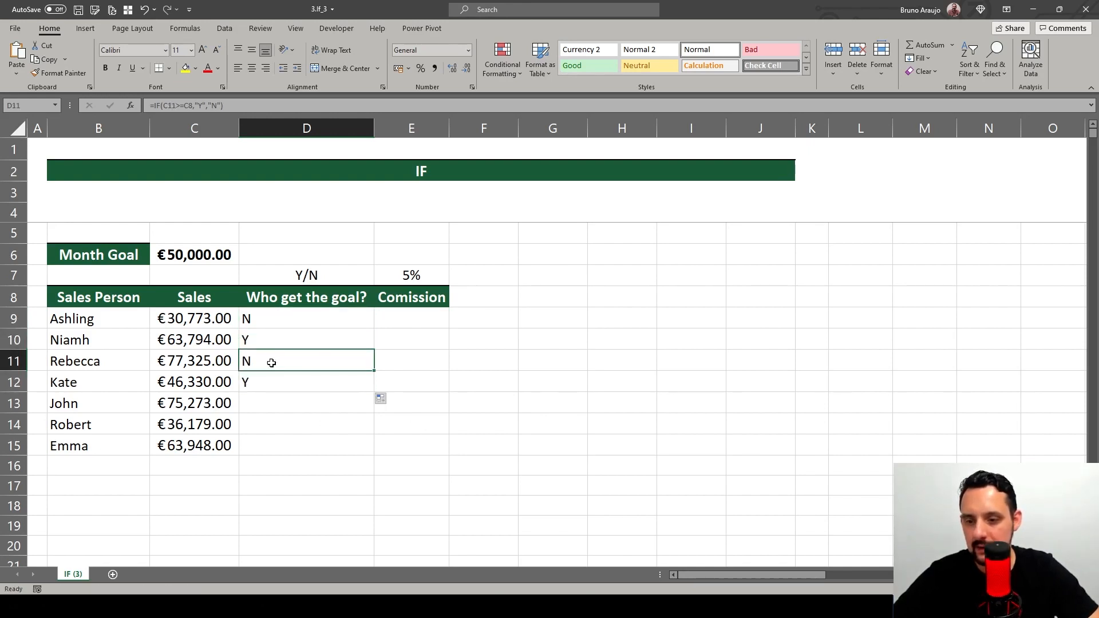
Step: Make the month goal reference in the D9 formula absolute as $C$6
click(264, 320)
key(F2)
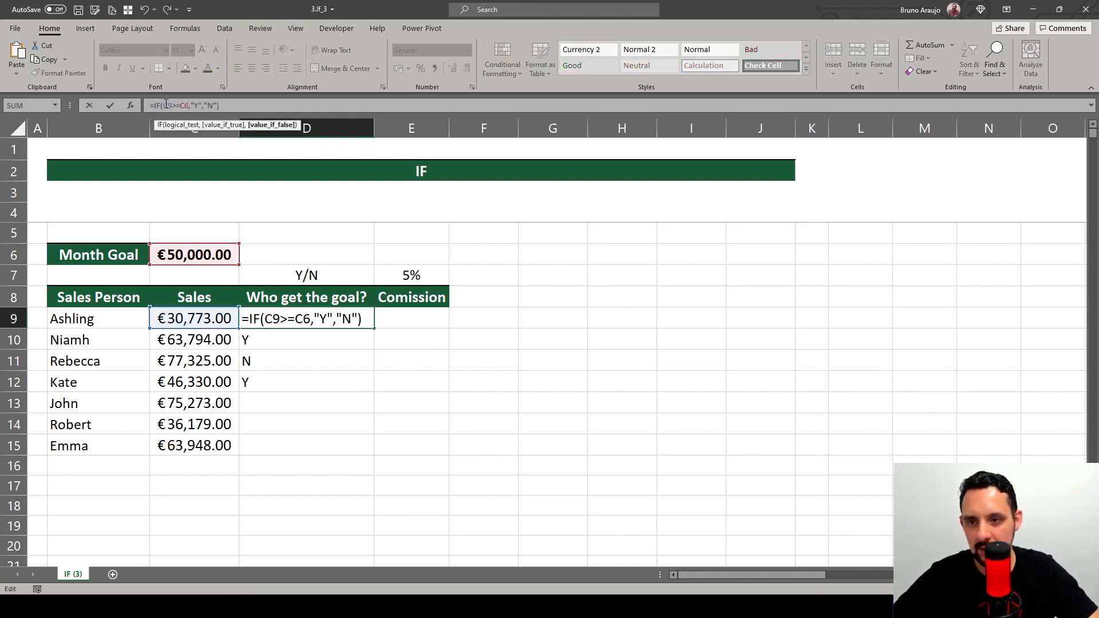
mouse_move(164, 106)
mouse_down()
mouse_move(217, 107)
mouse_move(174, 105)
mouse_up()
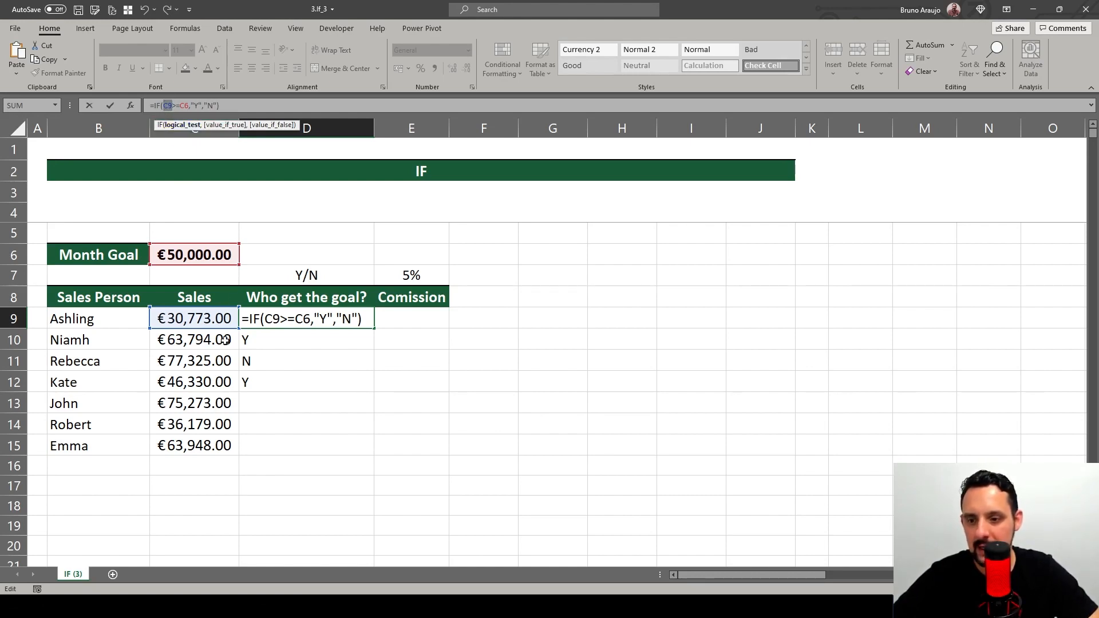
drag(180, 106, 190, 106)
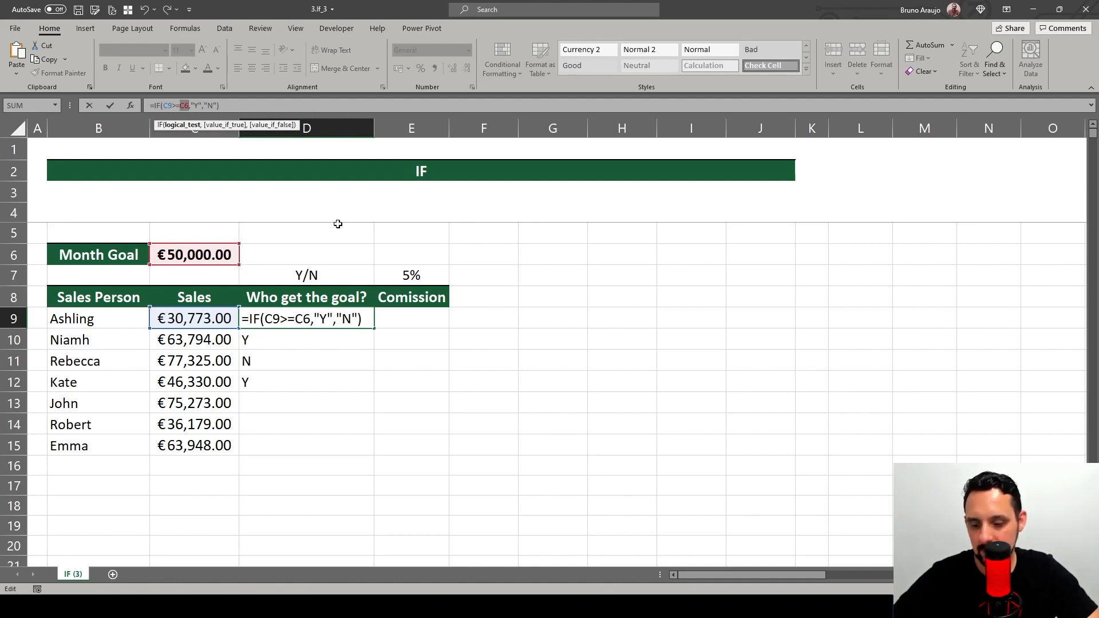
key(F4)
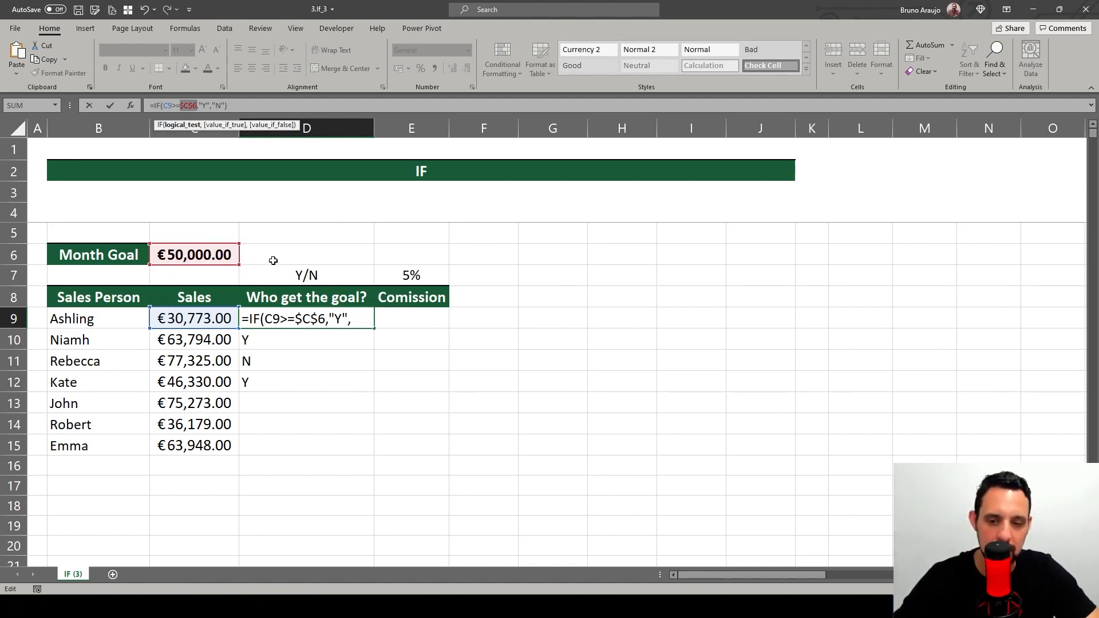
key(Return)
Step: Fill the corrected D9 formula down to D15 and centre the results horizontally
click(367, 319)
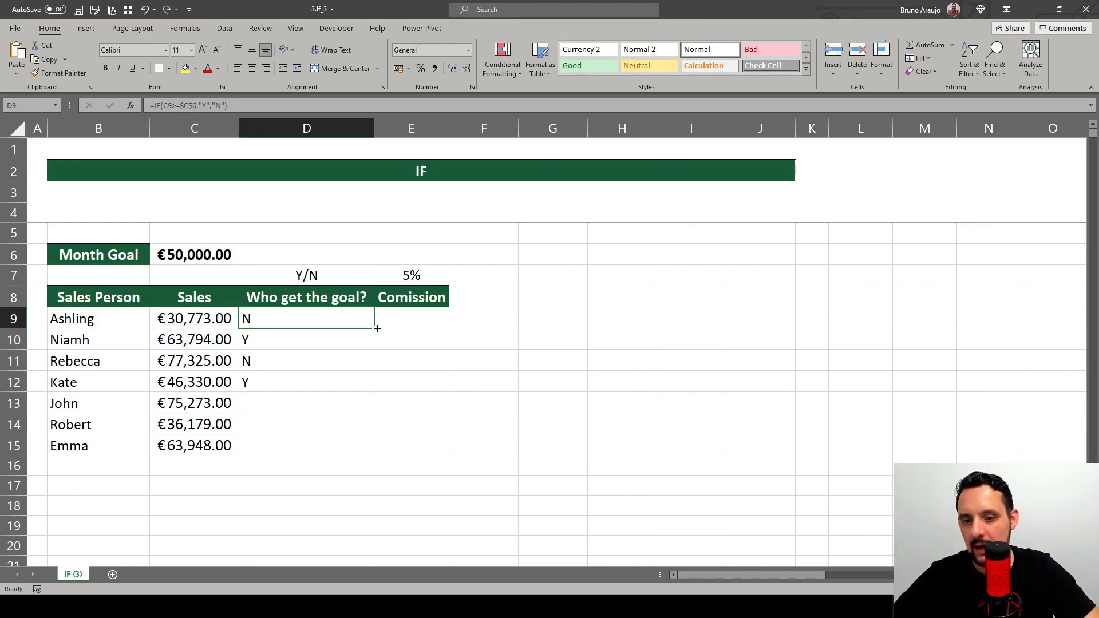
drag(374, 329, 364, 449)
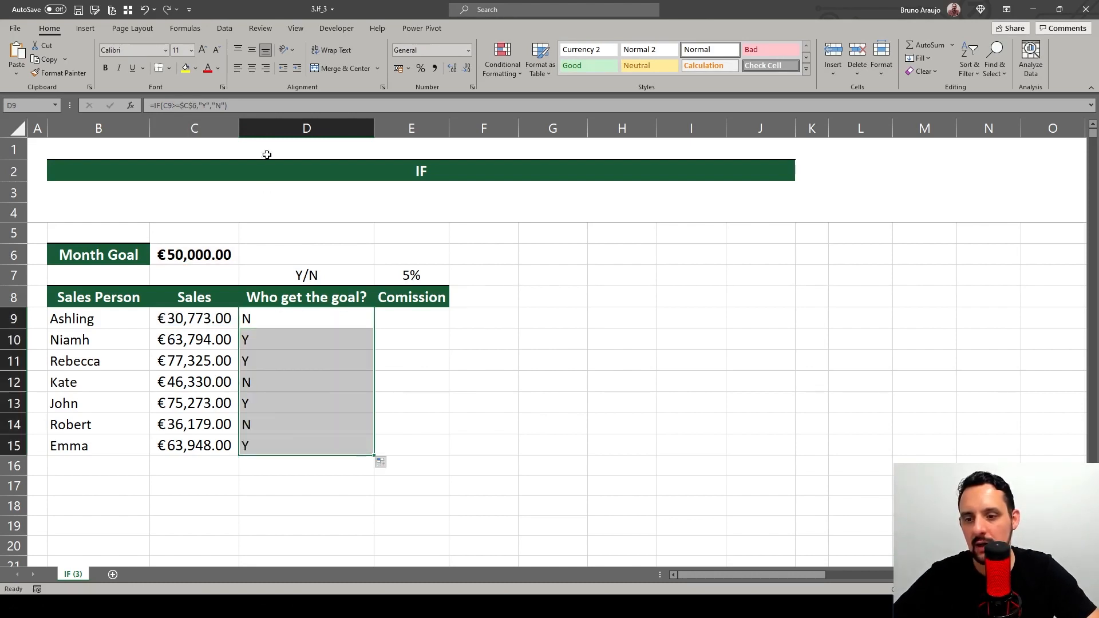
click(252, 68)
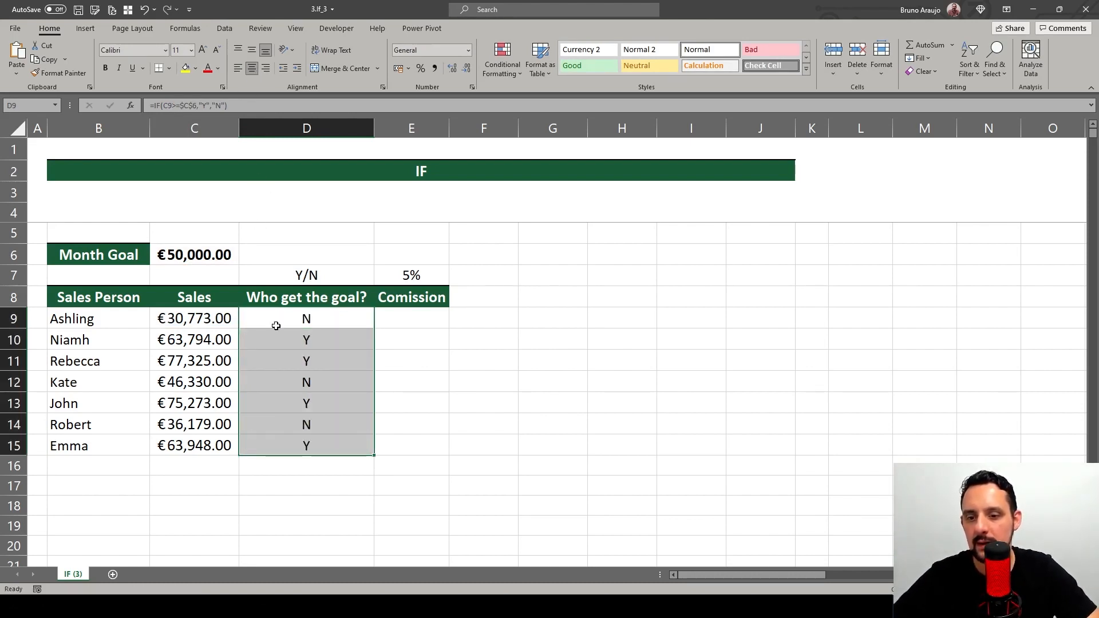
Step: Compare the sales amounts in C9:C15 with their Y/N results in column D
click(189, 318)
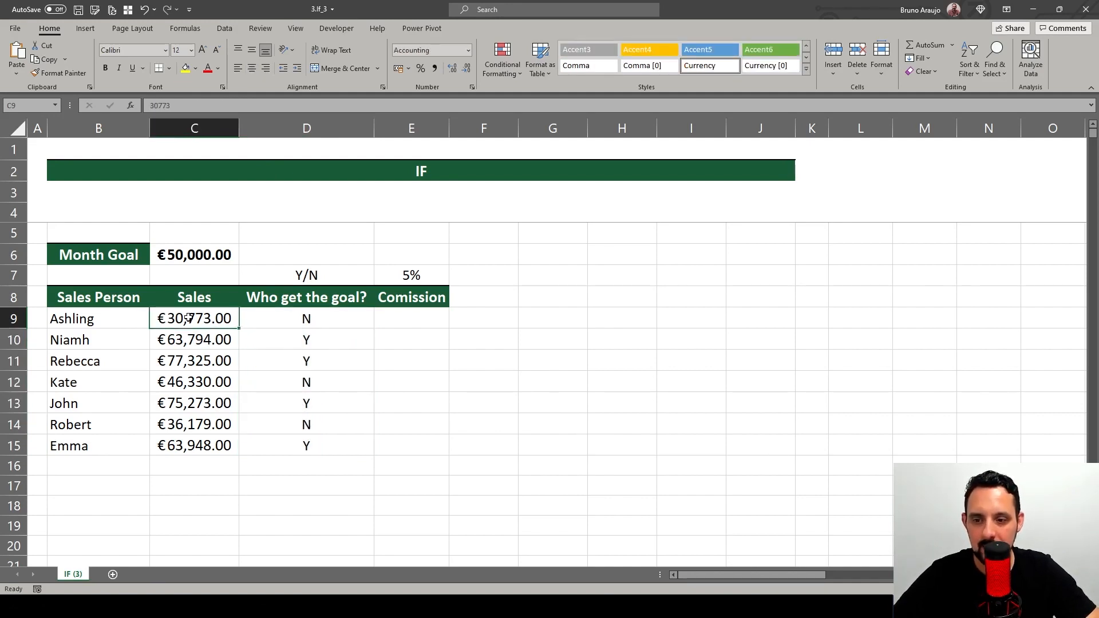
click(298, 320)
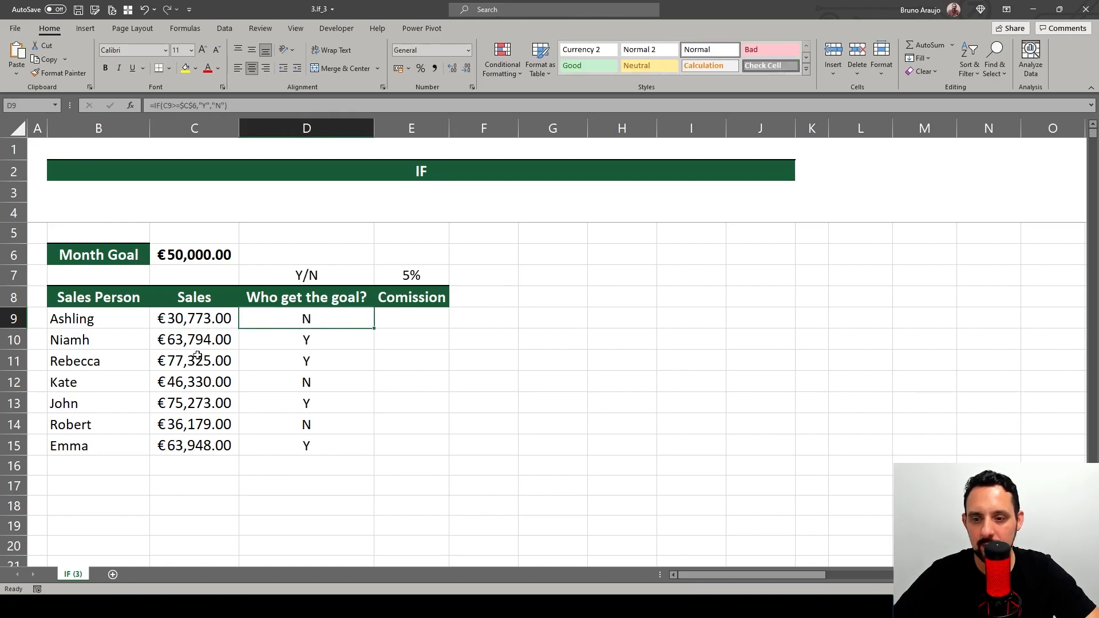
click(200, 340)
drag(201, 340, 246, 383)
click(194, 355)
drag(186, 402, 285, 397)
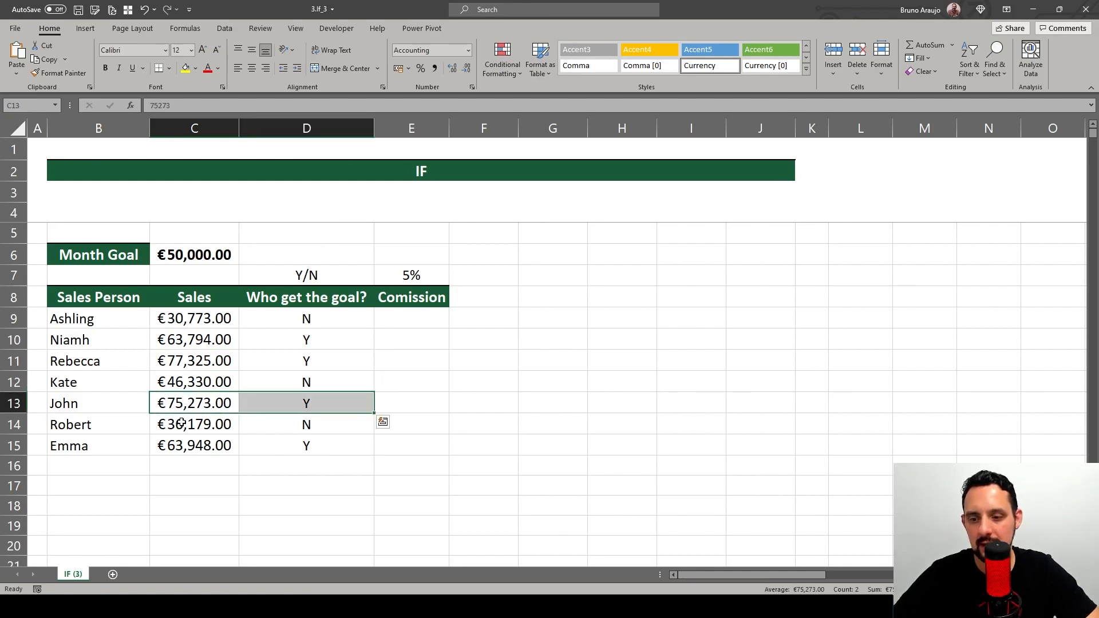
drag(183, 423, 275, 425)
drag(189, 446, 285, 446)
Step: Test the formula by entering 40 as the sales amount in C15, and undo the entry
click(212, 451)
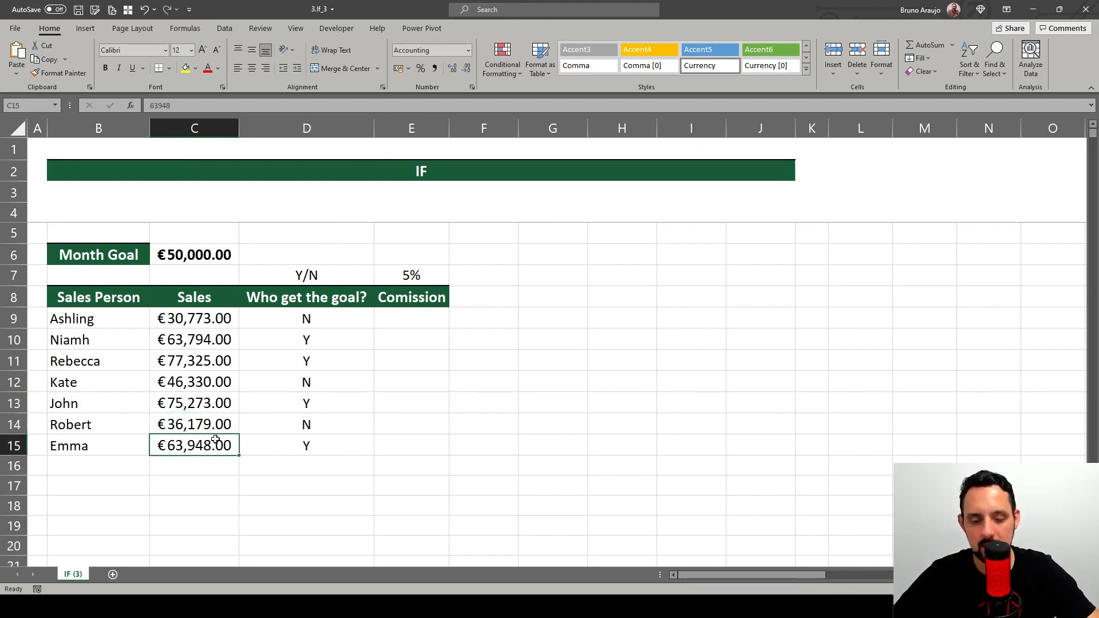
text(40)
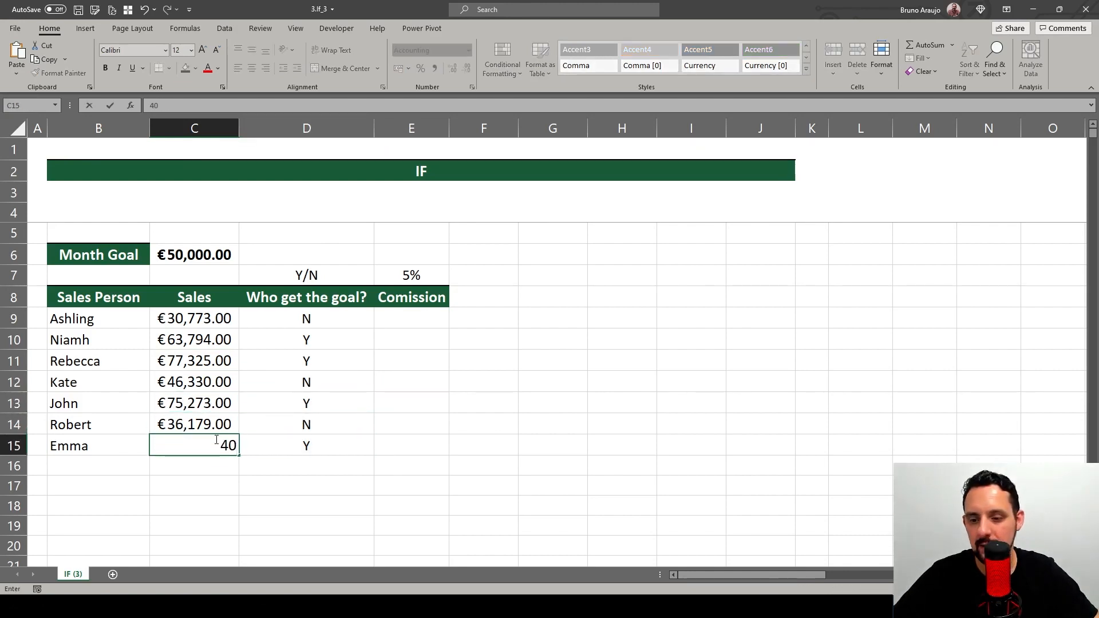
key(Return)
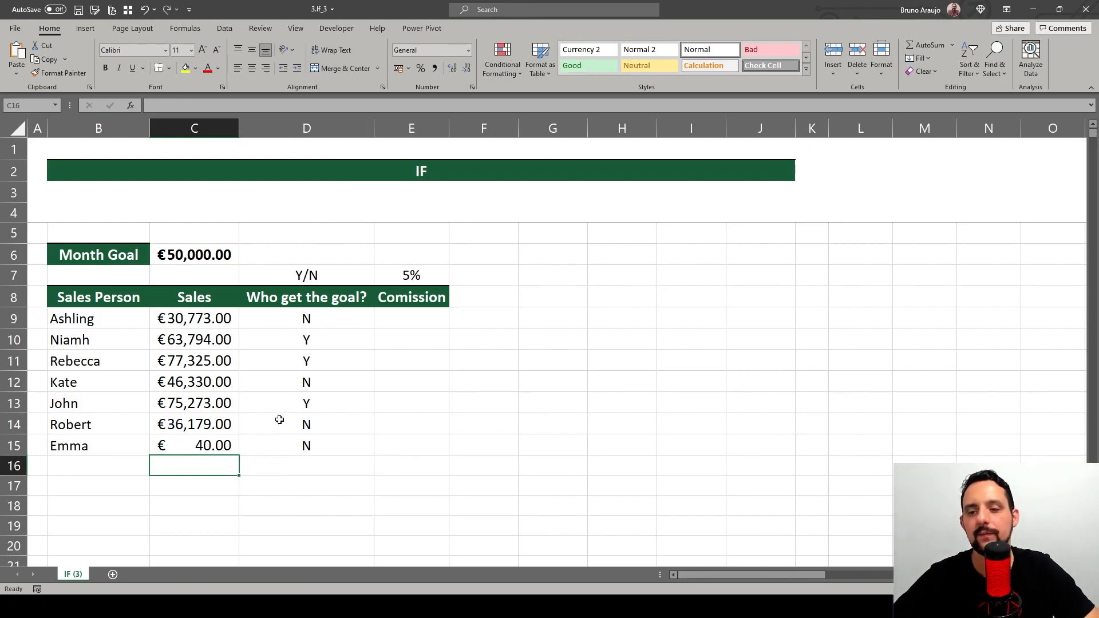
key(ctrl+z)
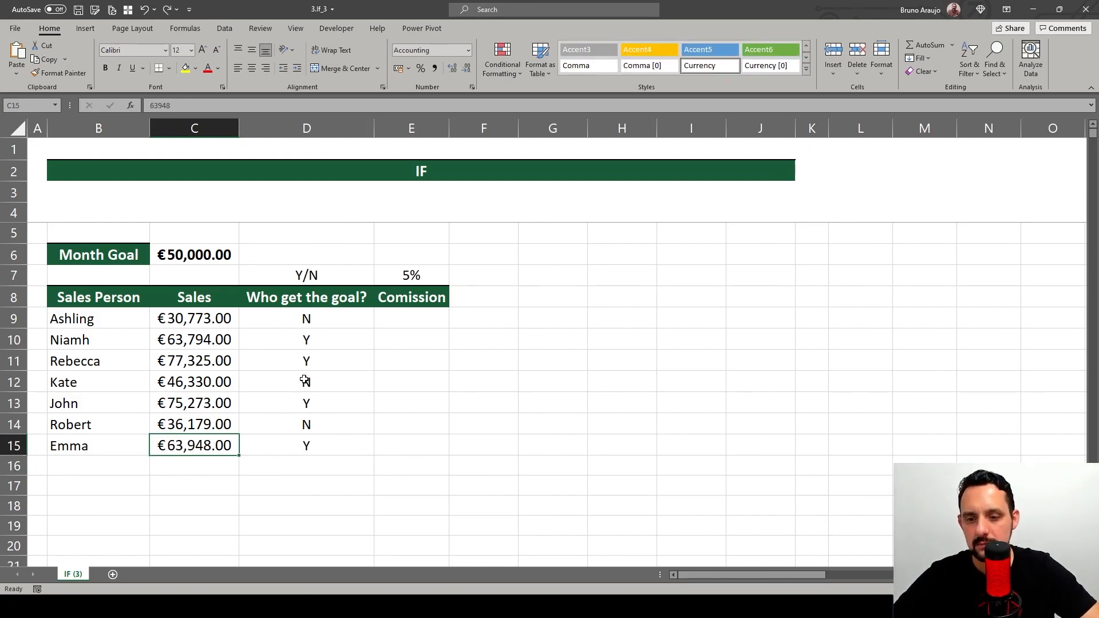
Step: Review the logical test comparing the sales amount with the month goal in the D9 formula
click(305, 322)
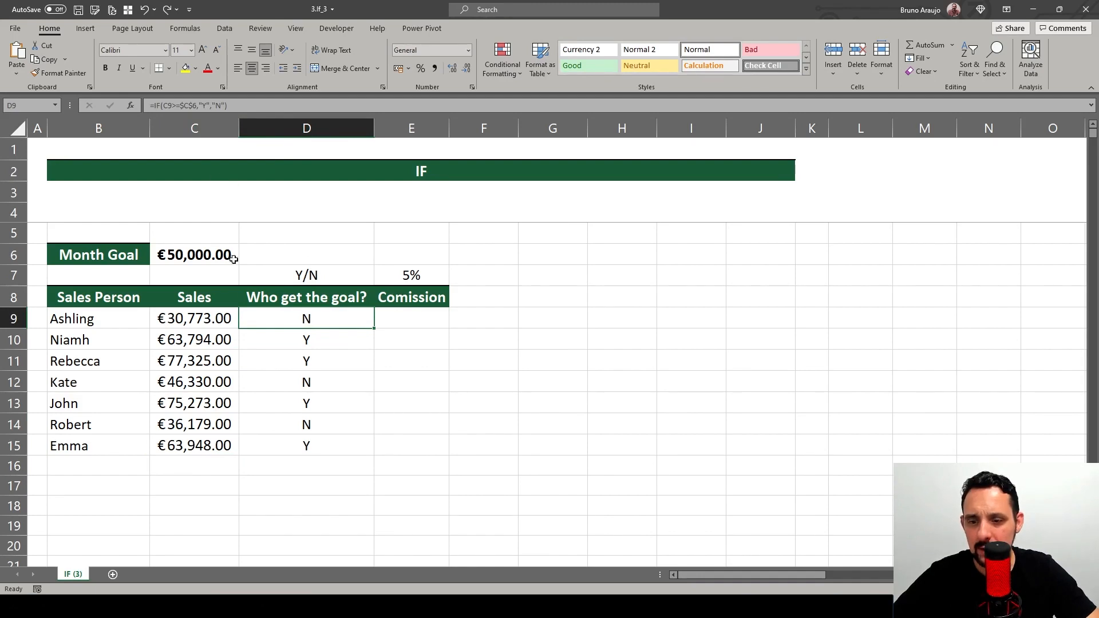
click(182, 106)
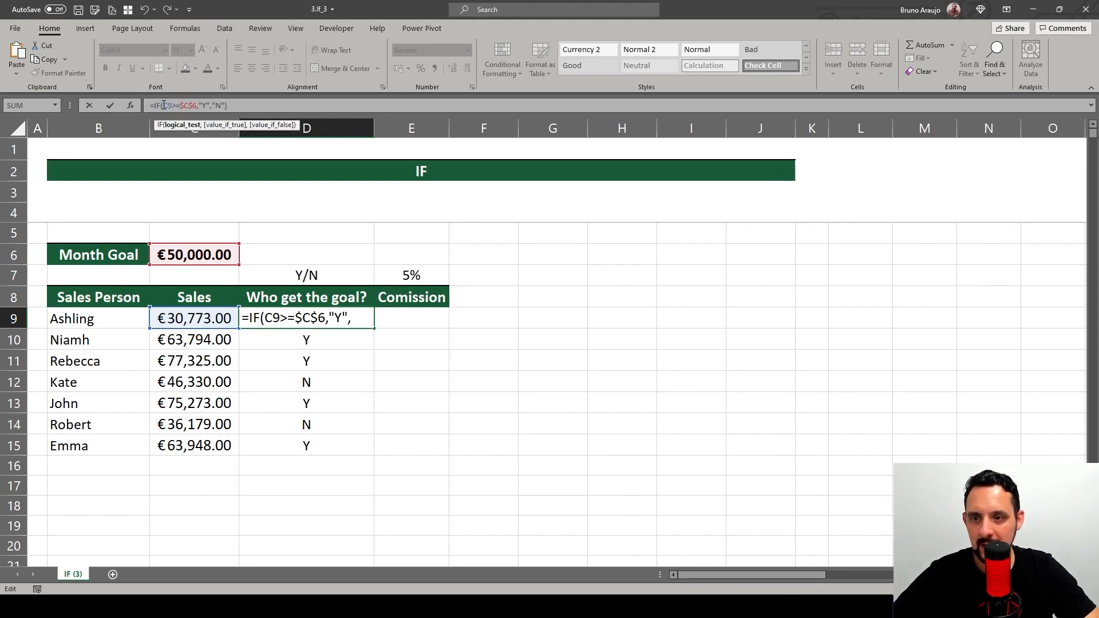
drag(163, 106, 181, 104)
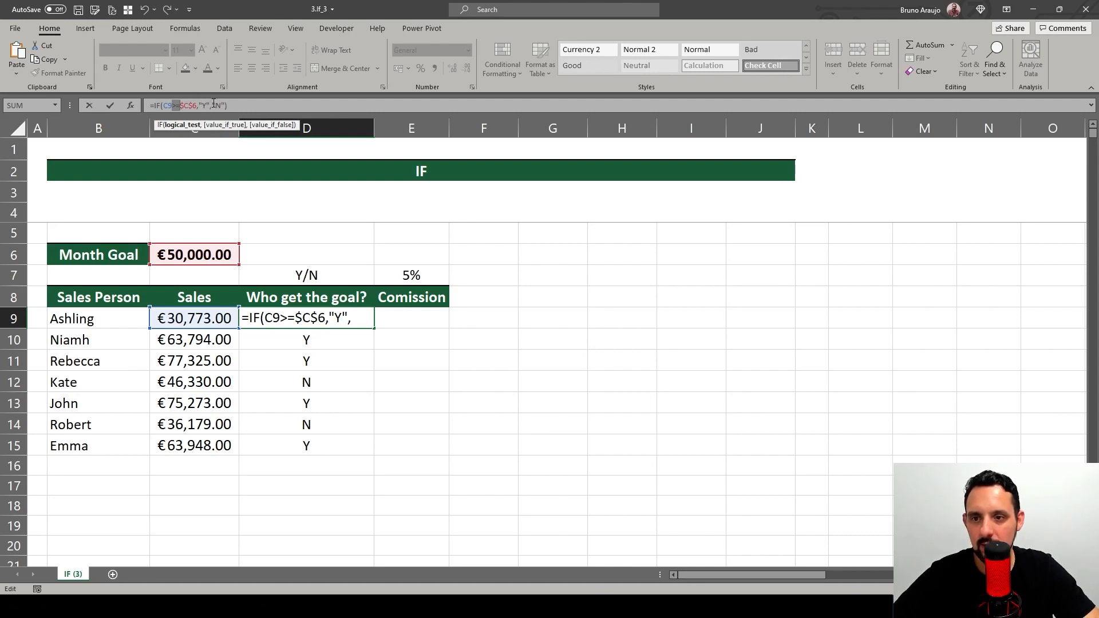
key(Return)
Step: Insert a blank column before the Comission column and copy the headings in D7:D8 to E7:E8
right_click(401, 128)
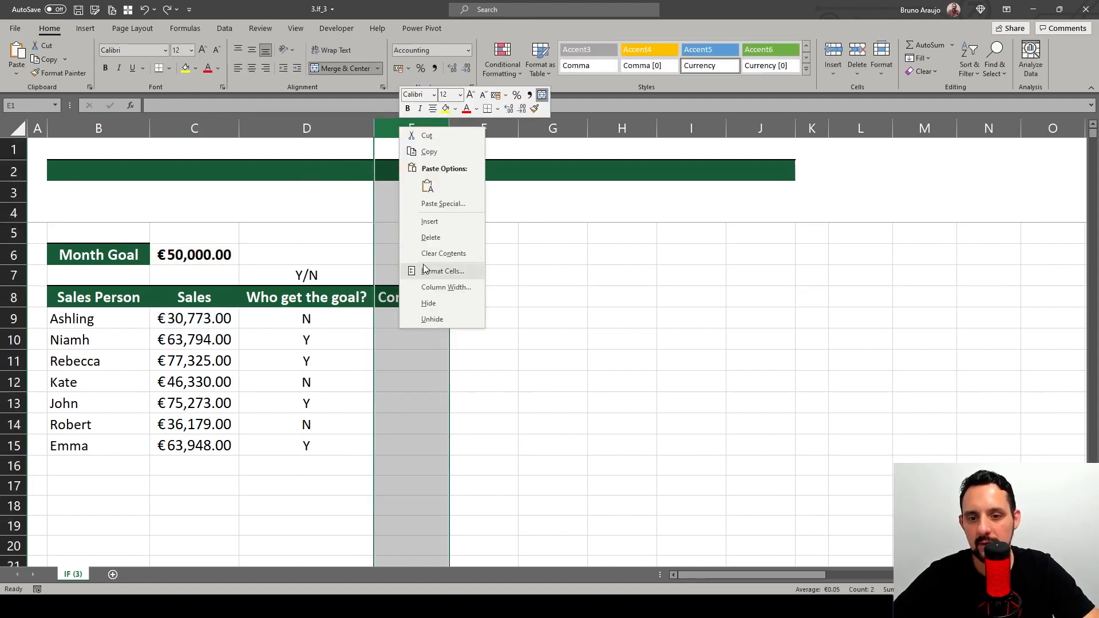
click(430, 222)
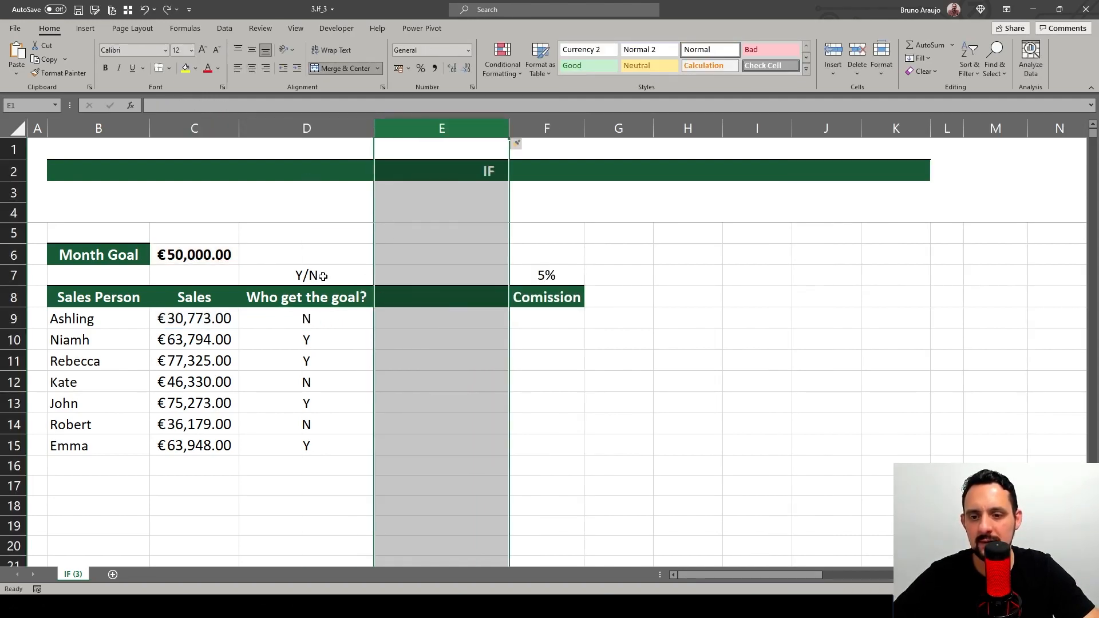
mouse_move(323, 276)
mouse_down()
mouse_move(314, 318)
mouse_move(320, 298)
mouse_up()
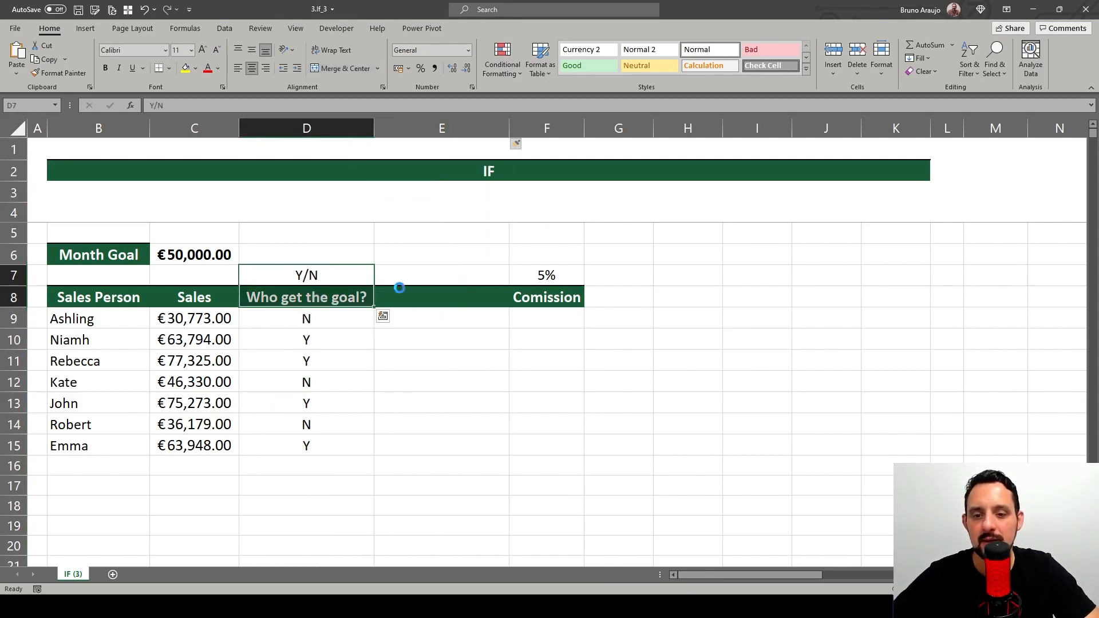
key(ctrl+c)
click(412, 277)
key(ctrl+v)
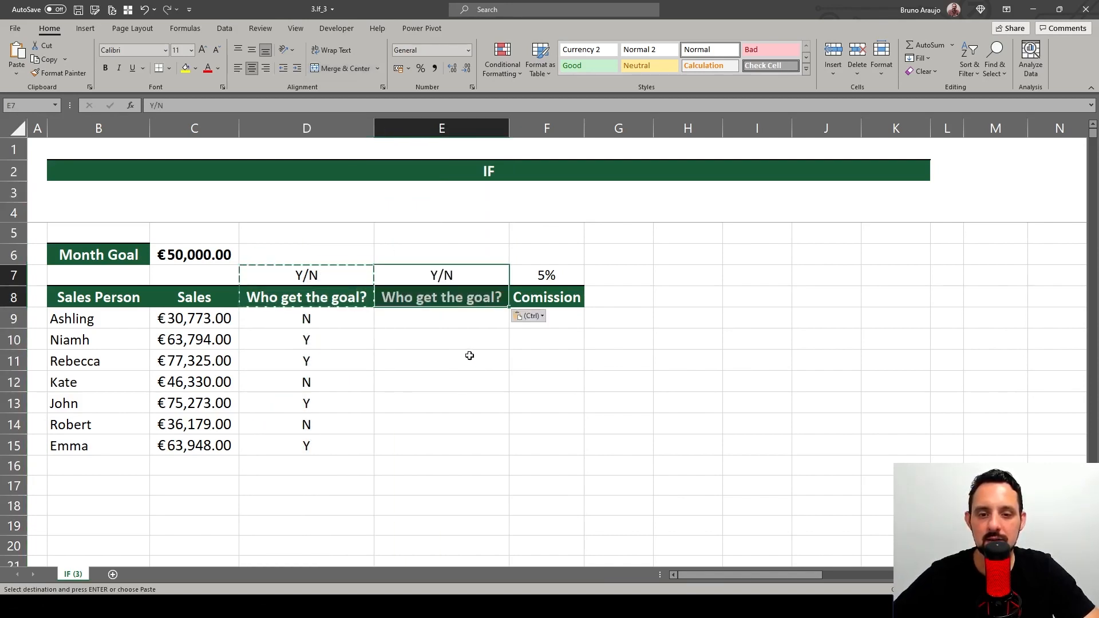
Step: Start an IF formula in E9 with the logical test C9<C6
click(416, 355)
click(405, 323)
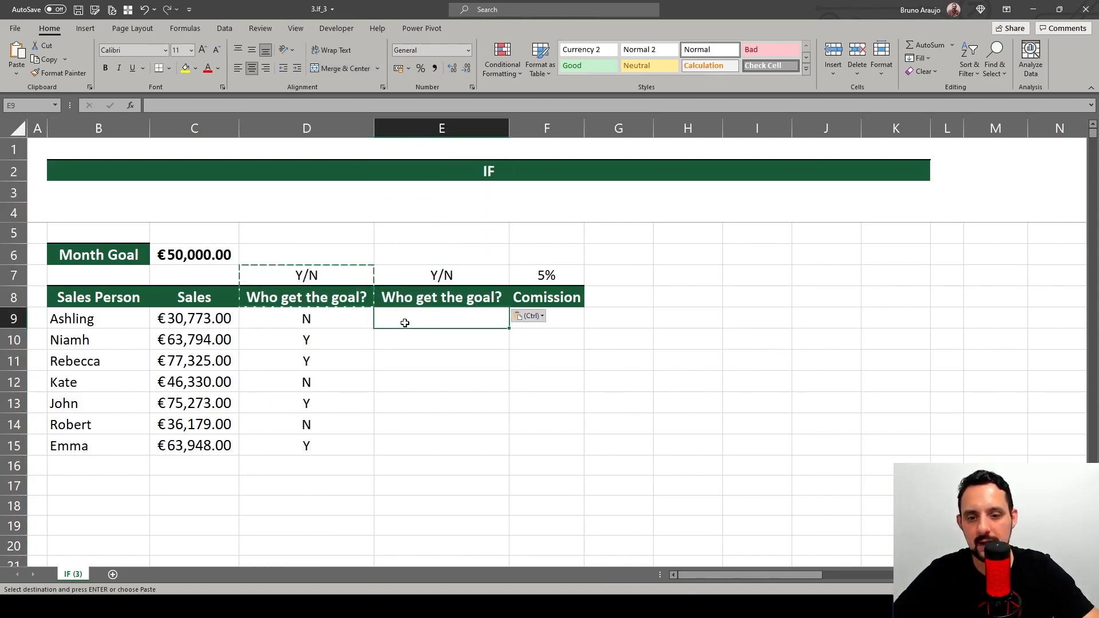
text(=)
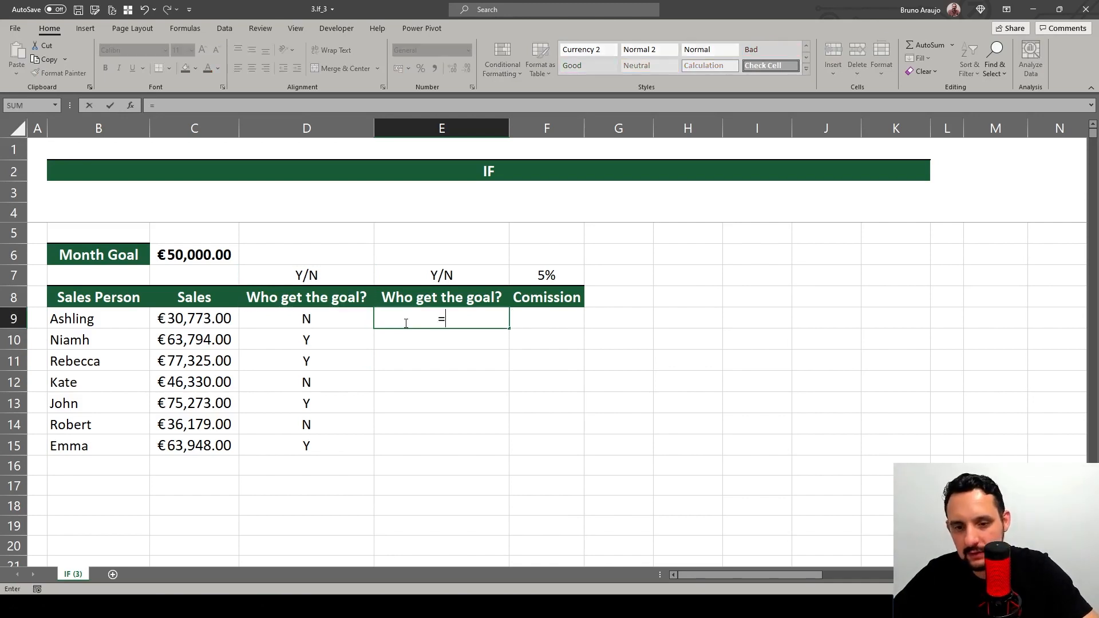
text(if()
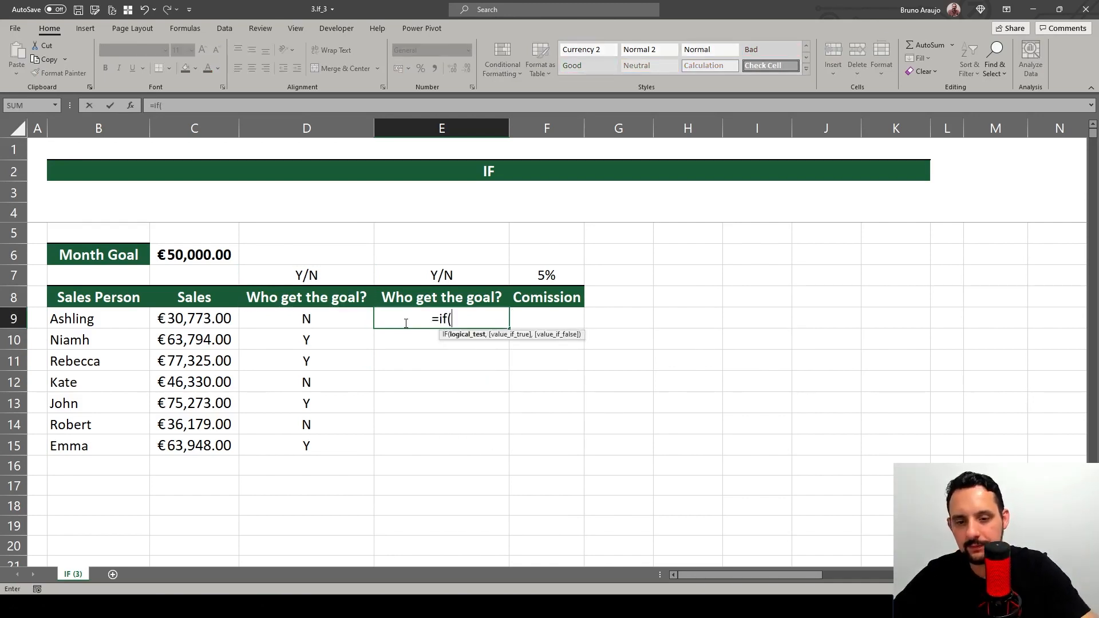
click(213, 316)
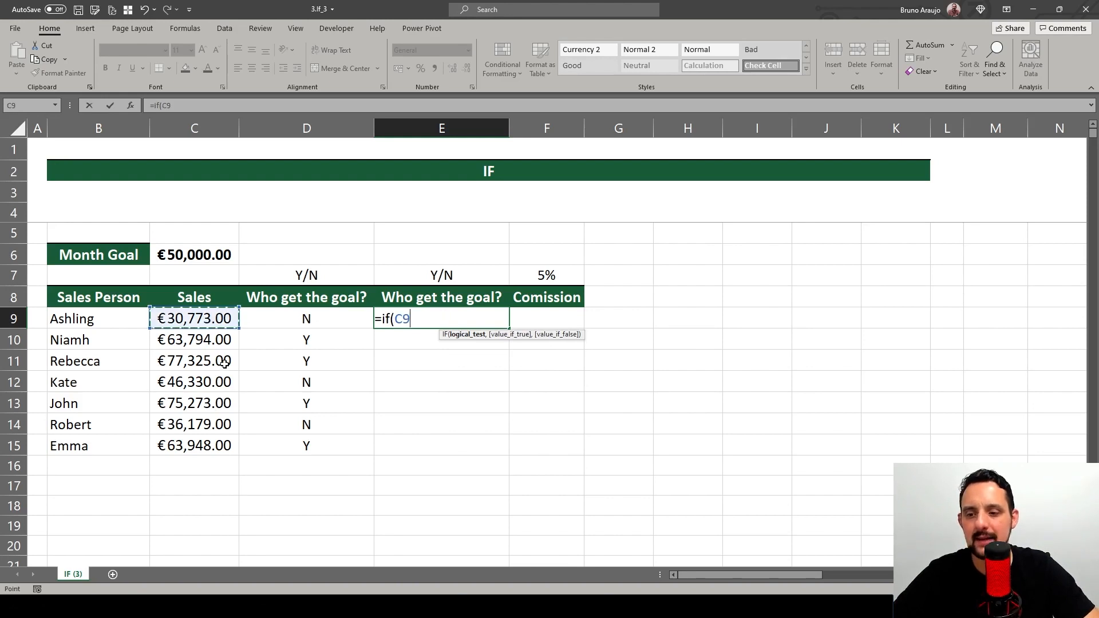
text(<)
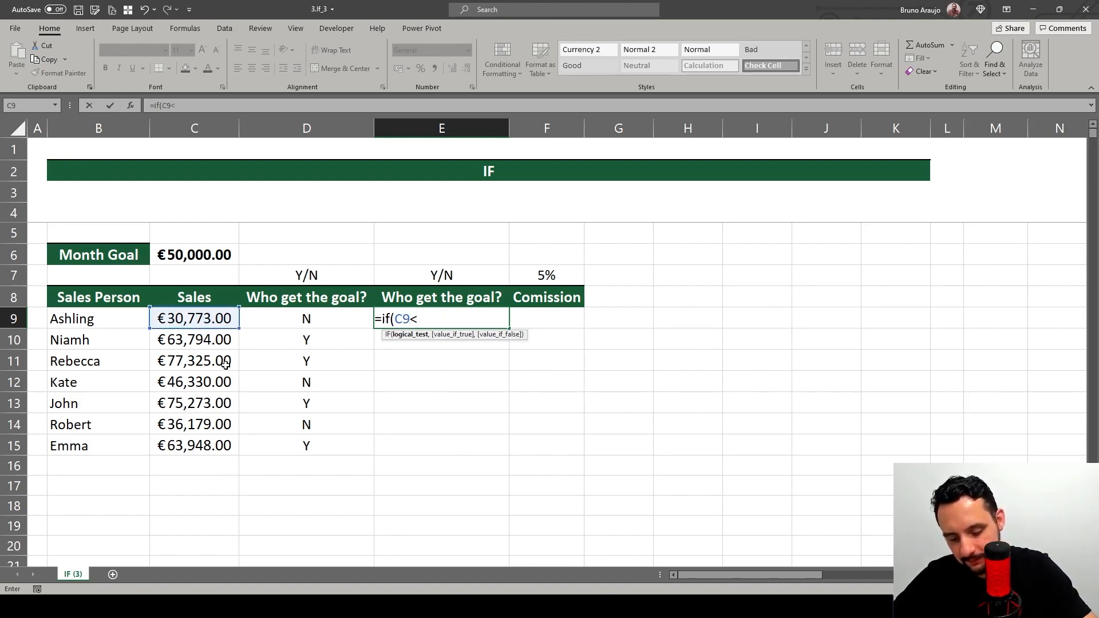
text(,)
key(BackSpace)
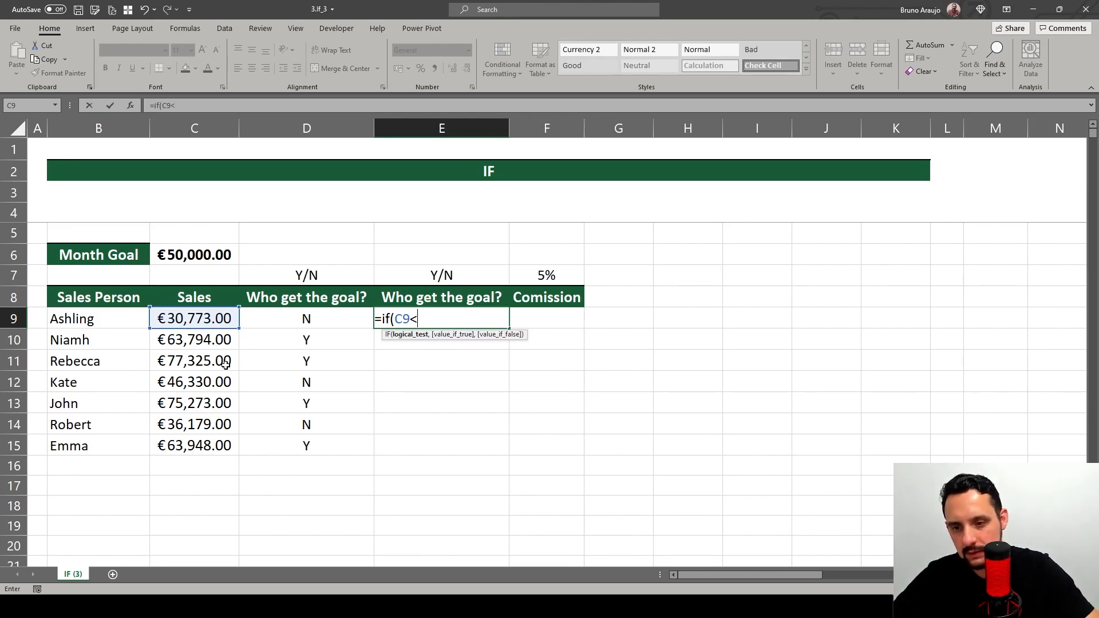
click(199, 256)
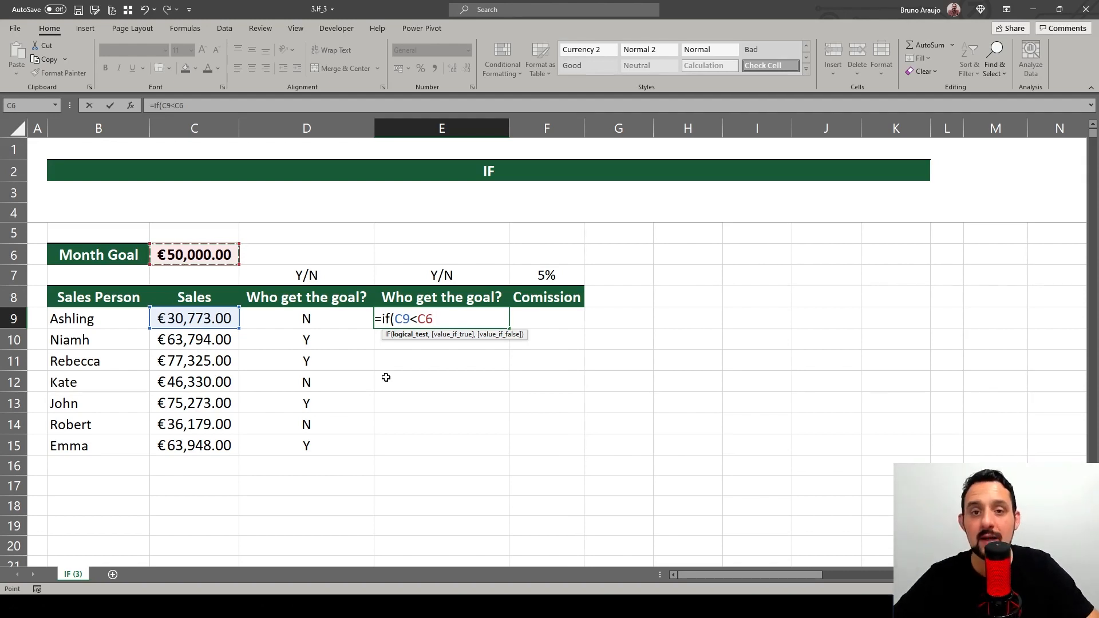
Step: Add "N" as the value if true and "Y" as the value if false to the E9 formula
text(,k)
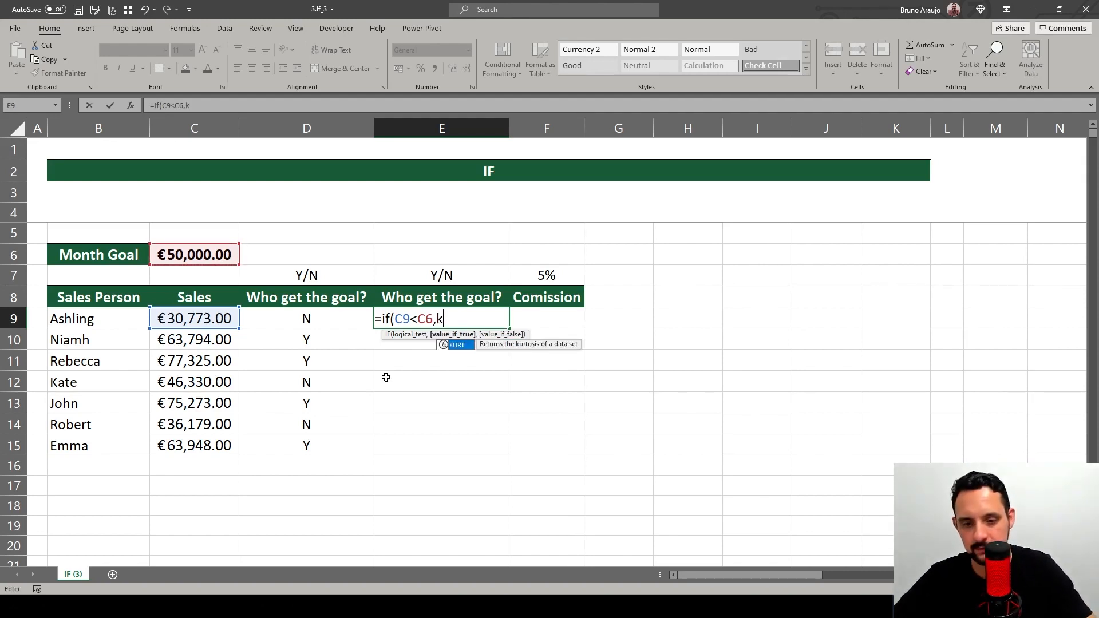
key(BackSpace)
text(")
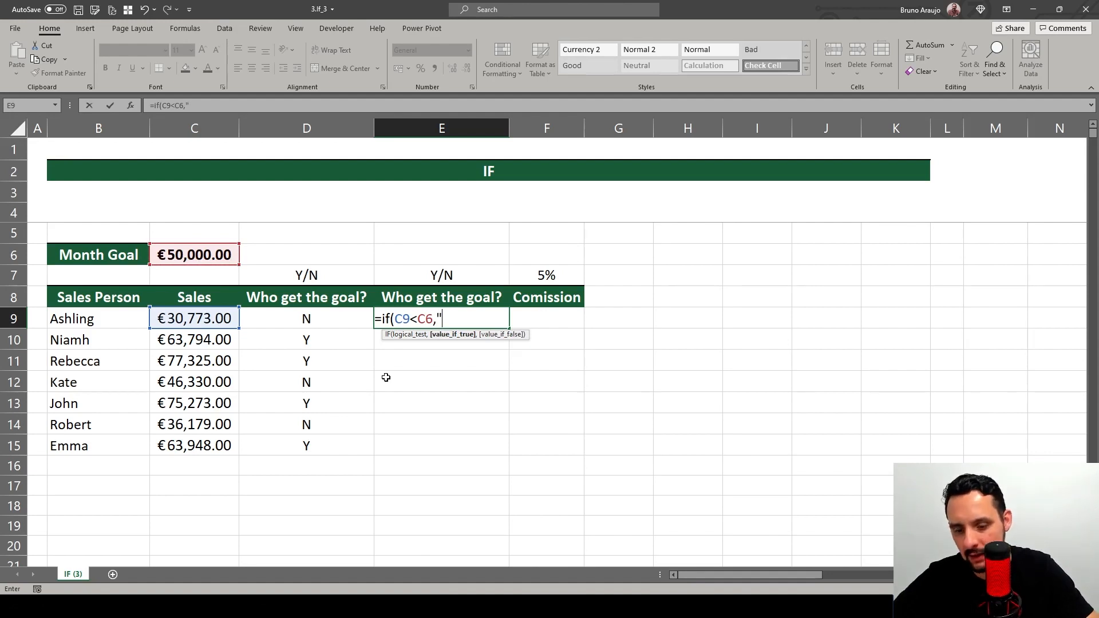
text(N")
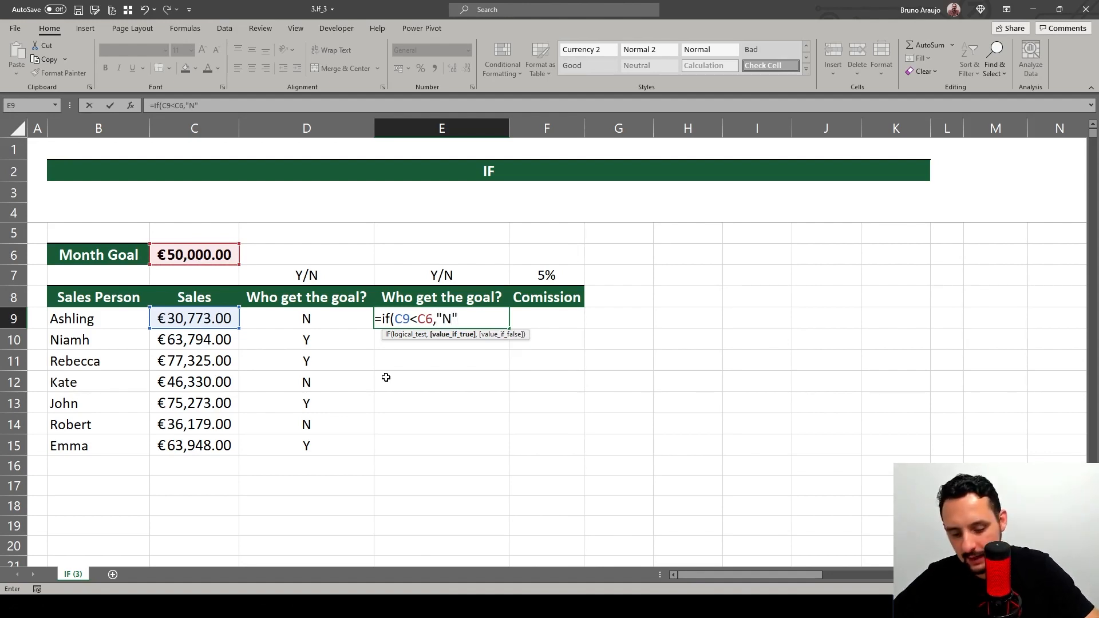
text(,")
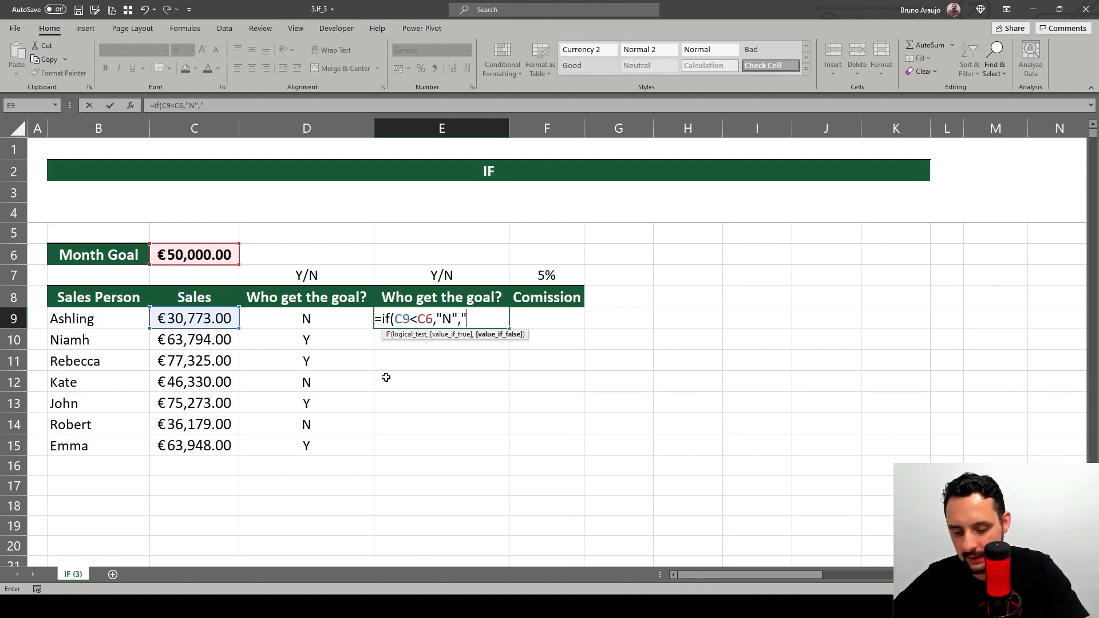
text(Y")
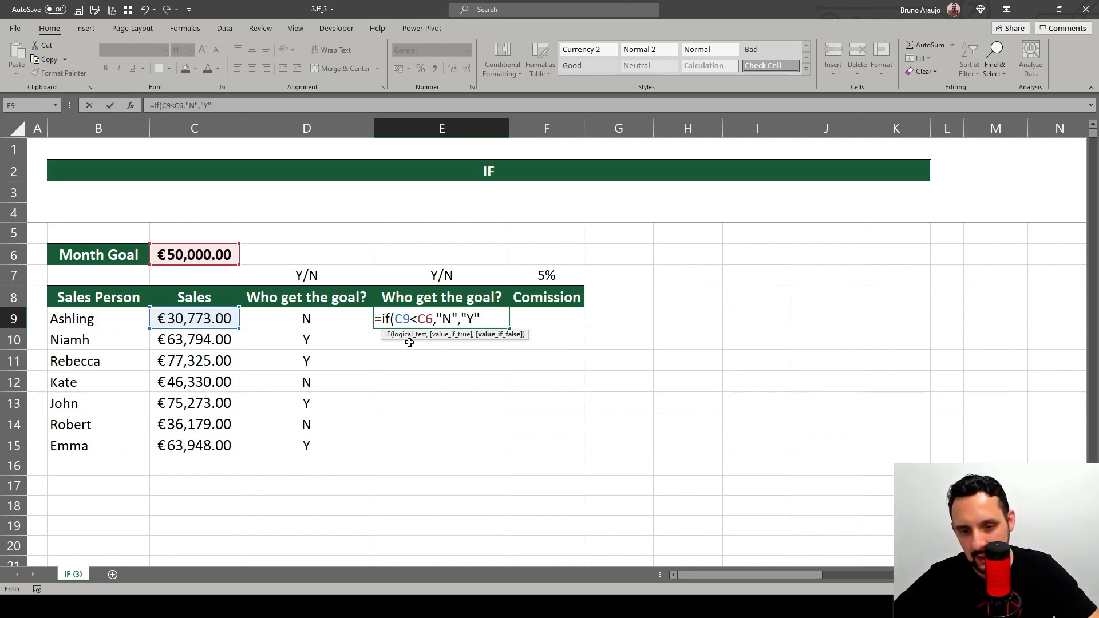
Step: Make the month goal reference in the E9 formula absolute as $C$6, then close and enter the formula
click(426, 319)
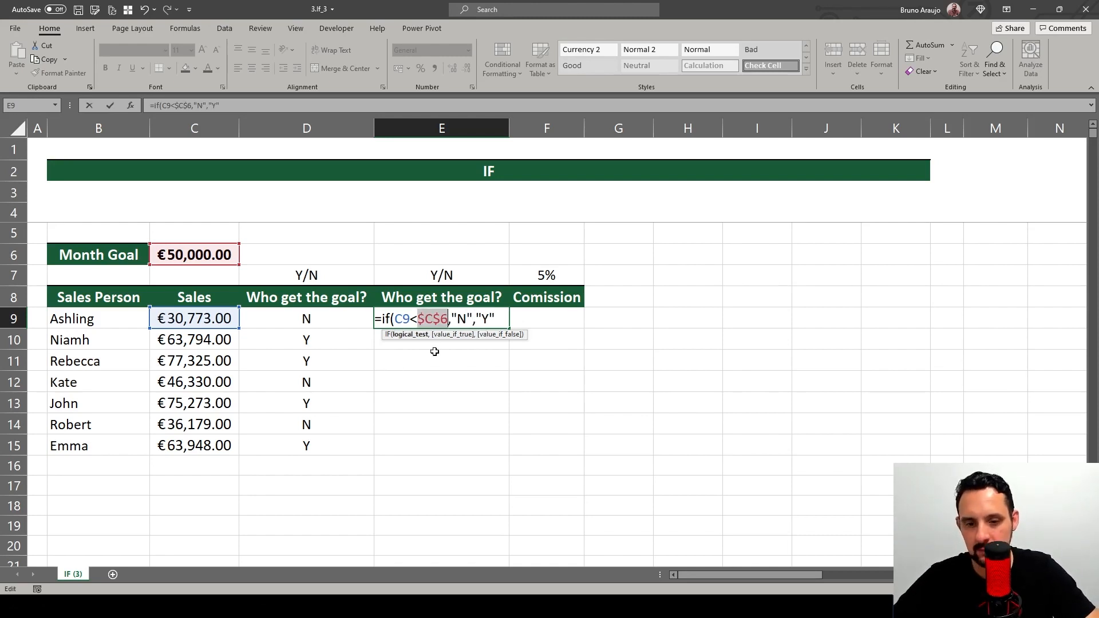
key(F4)
text())
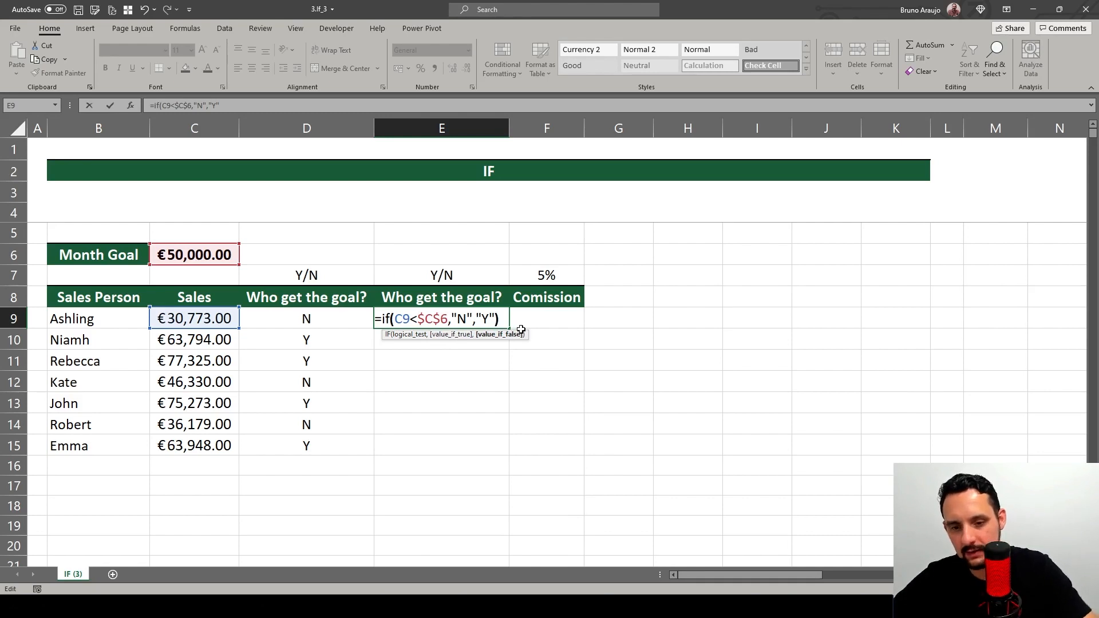
key(Return)
Step: Fill the E9 formula down to E15
click(503, 328)
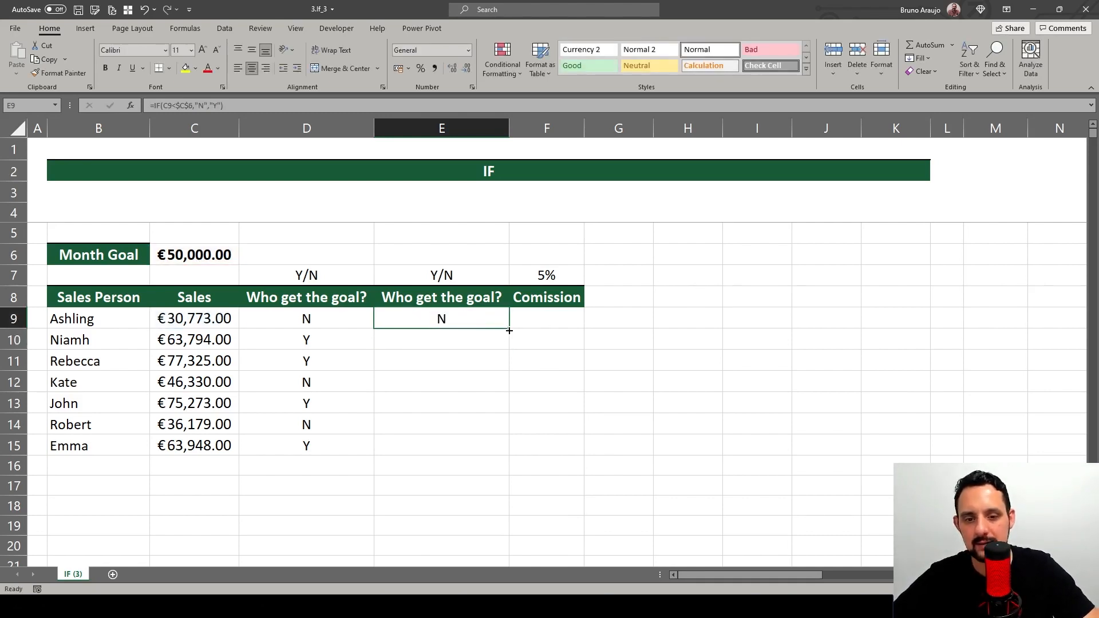
double_click(504, 331)
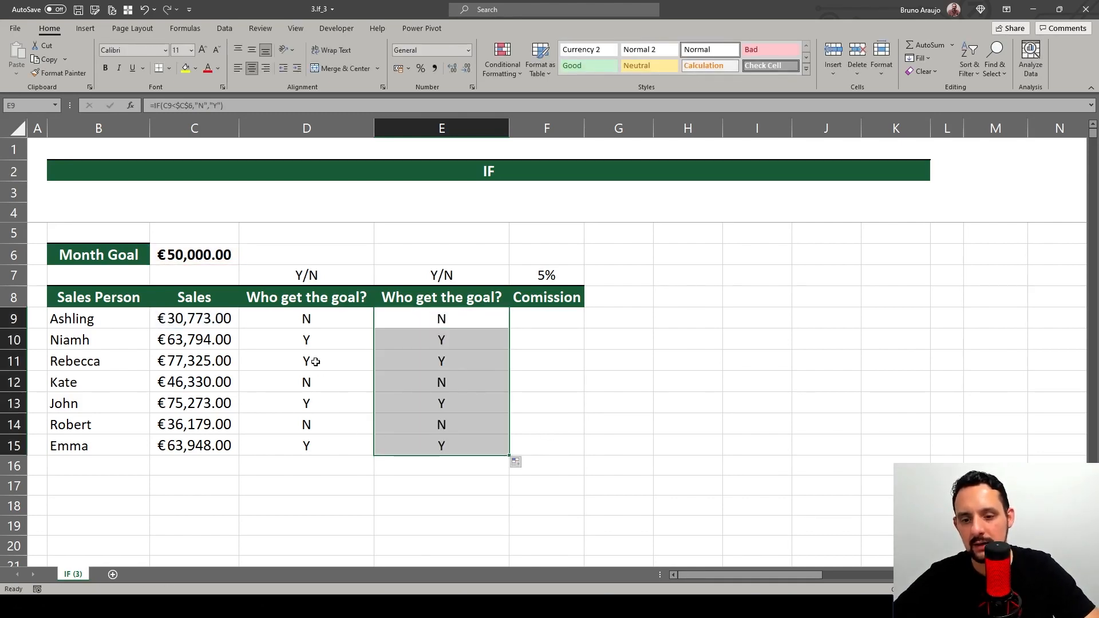
drag(309, 332, 442, 446)
Step: Test both goal columns by entering 55000 as the sales amount in C12
click(221, 381)
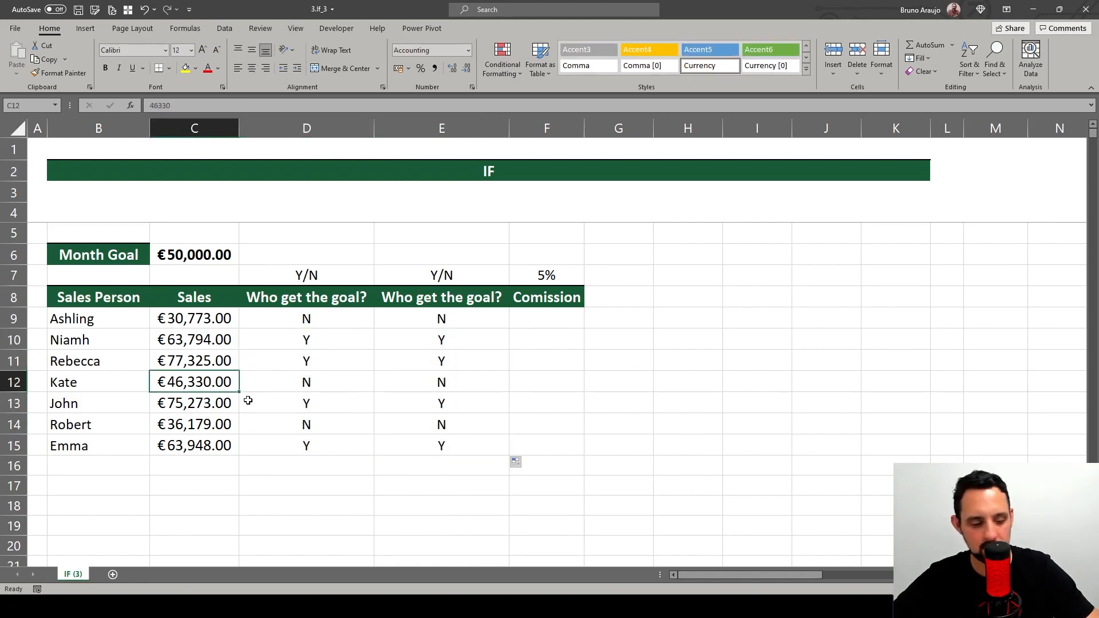
text(55)
text(000)
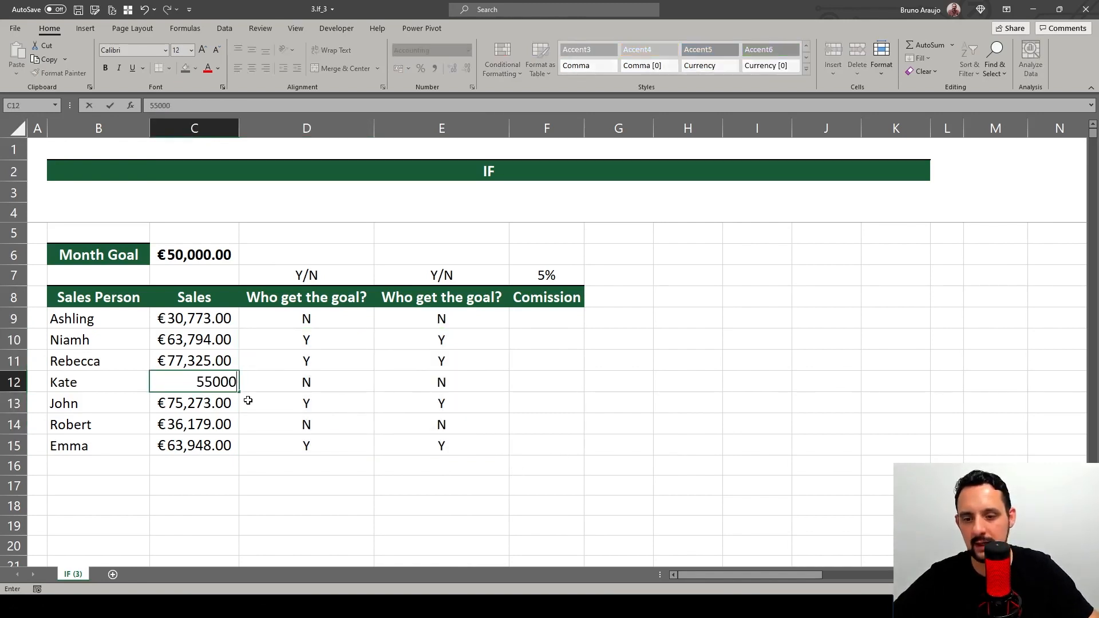
key(Return)
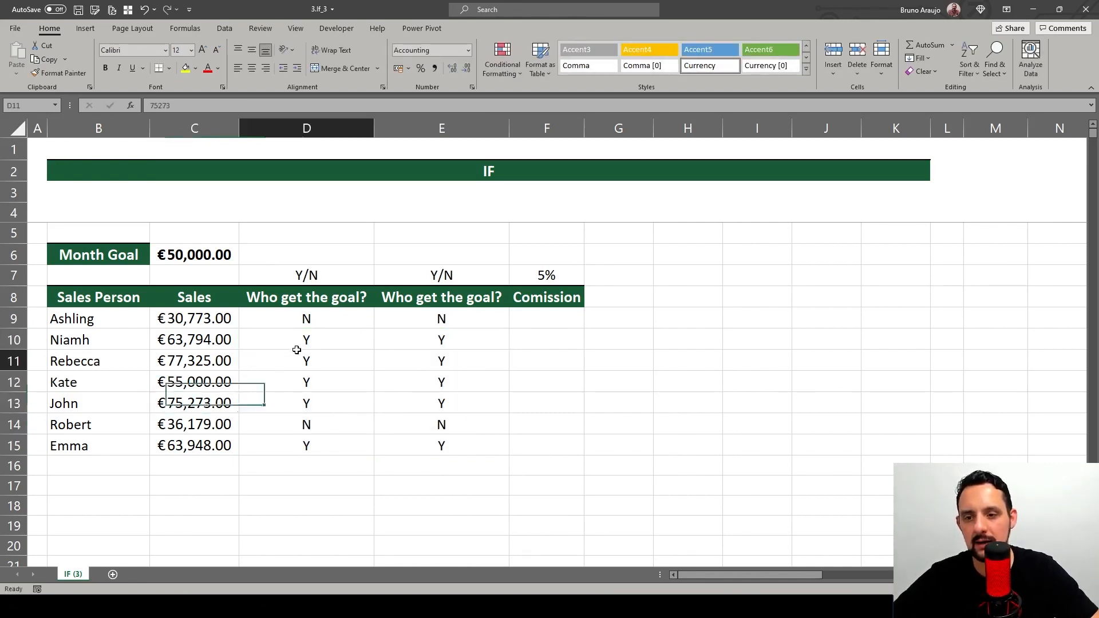
Step: Compare the logical tests of the IF formulas in D11 and E11 without changing them
click(304, 361)
key(F2)
click(185, 105)
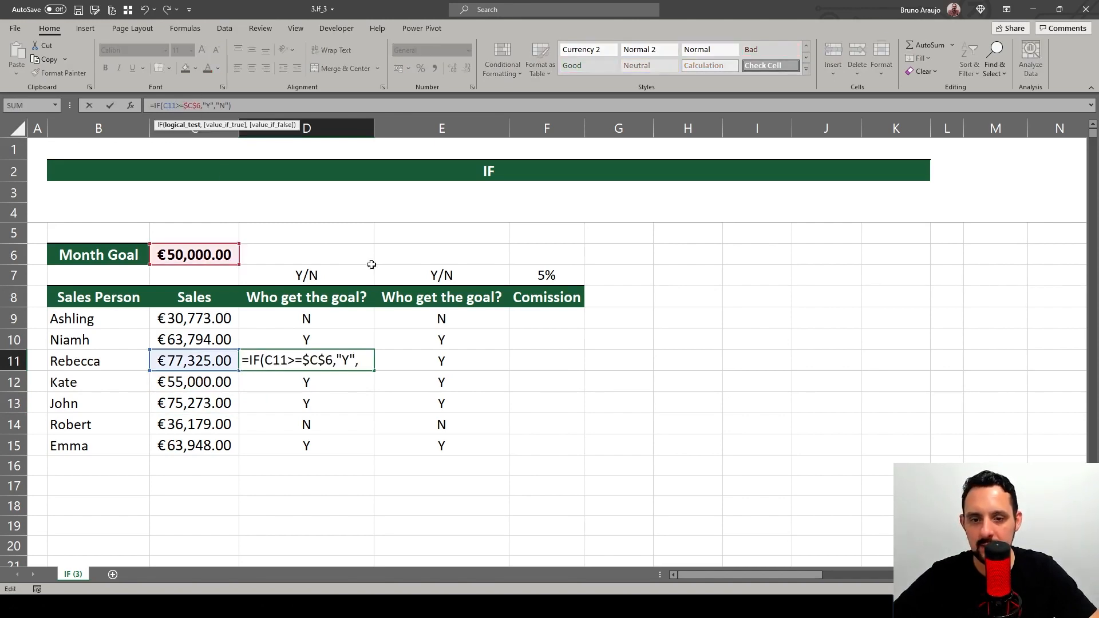
key(Escape)
click(422, 364)
key(F2)
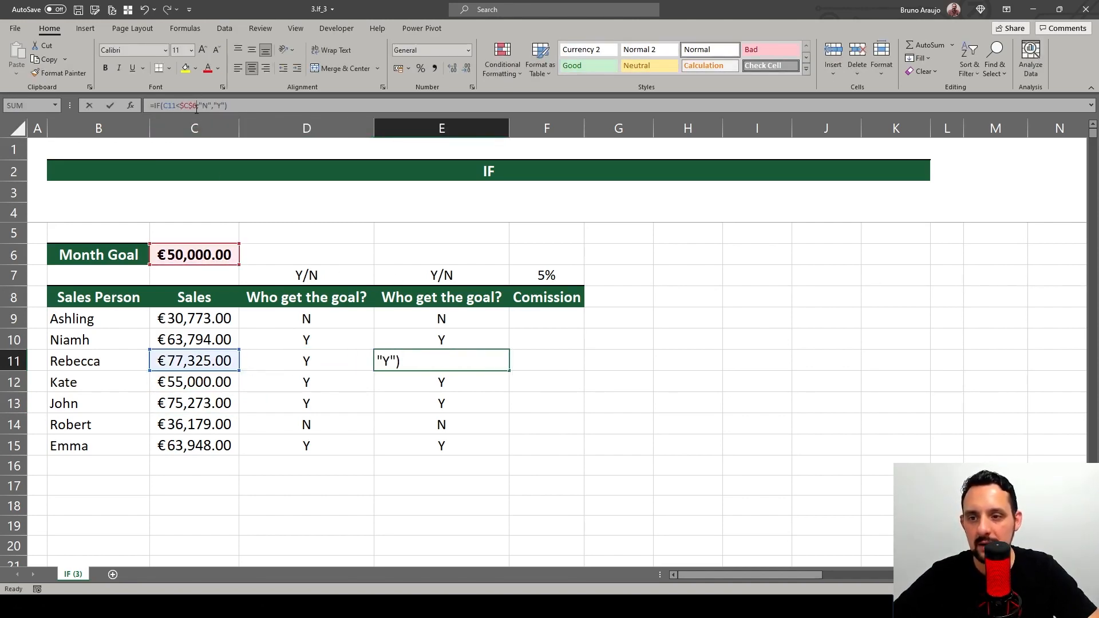
click(196, 107)
key(Escape)
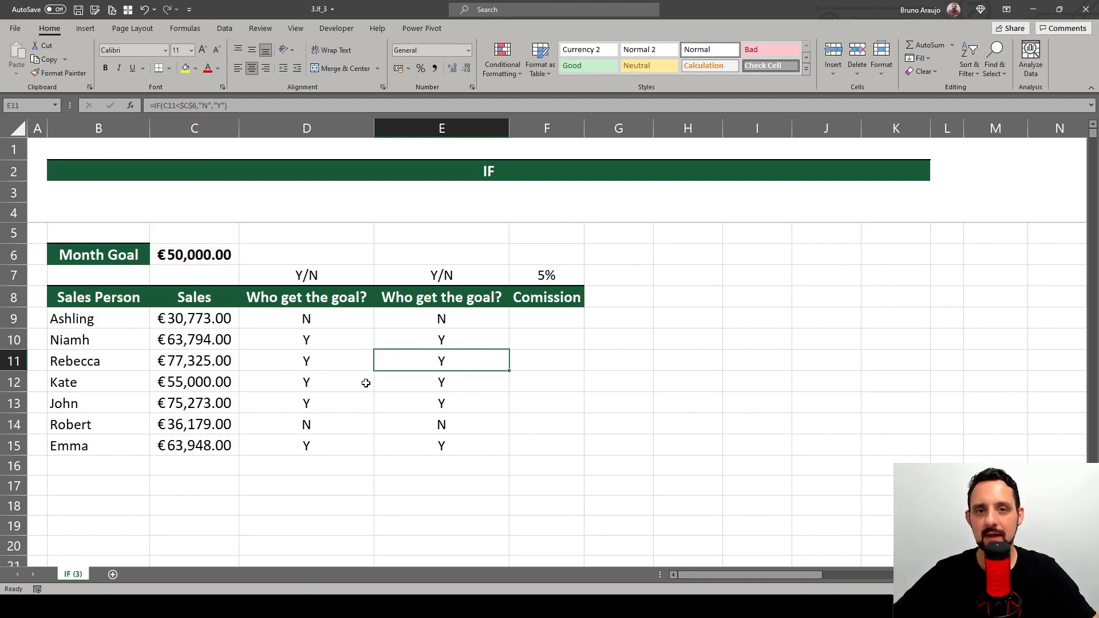
click(306, 302)
click(312, 318)
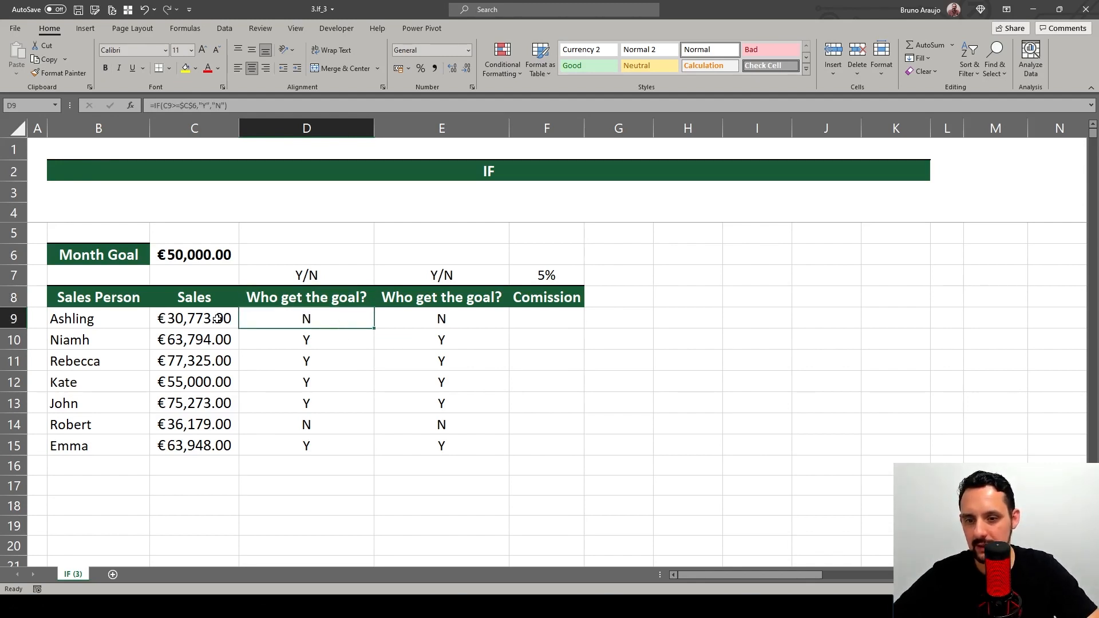
right_click(467, 127)
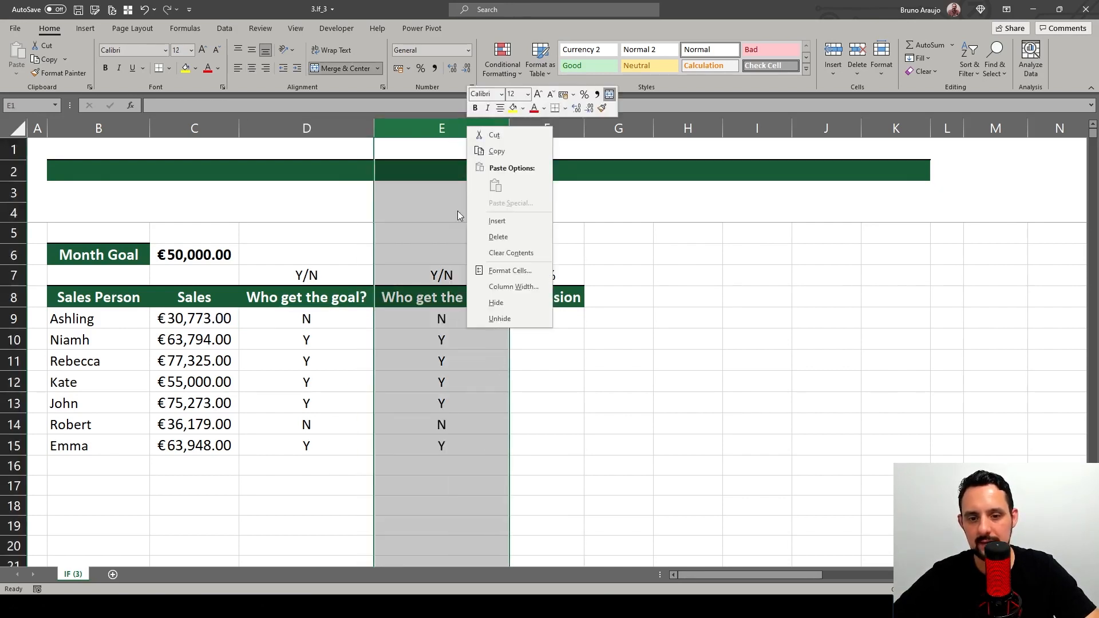
key(Escape)
Step: Widen the Comission column F and select its empty cells F9:F14
click(523, 343)
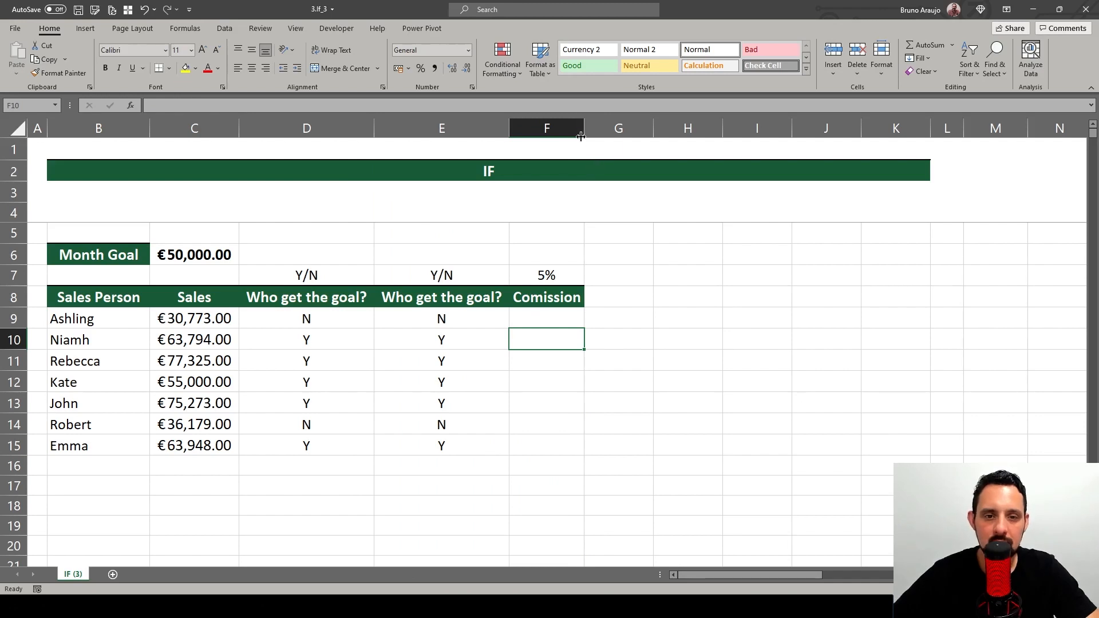
drag(582, 130, 621, 130)
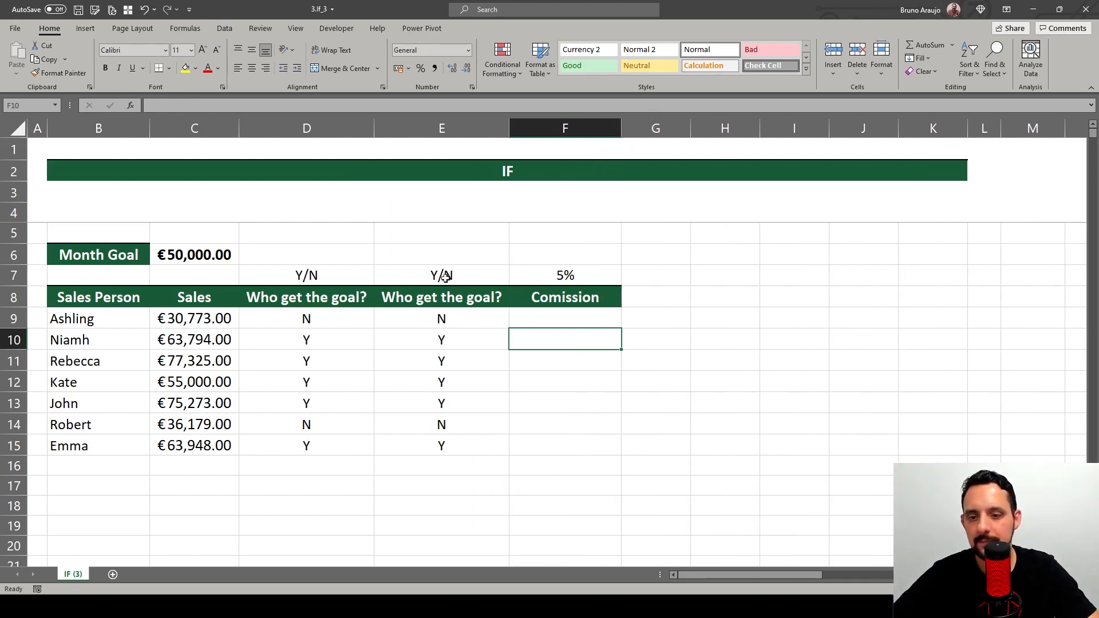
drag(560, 313, 559, 439)
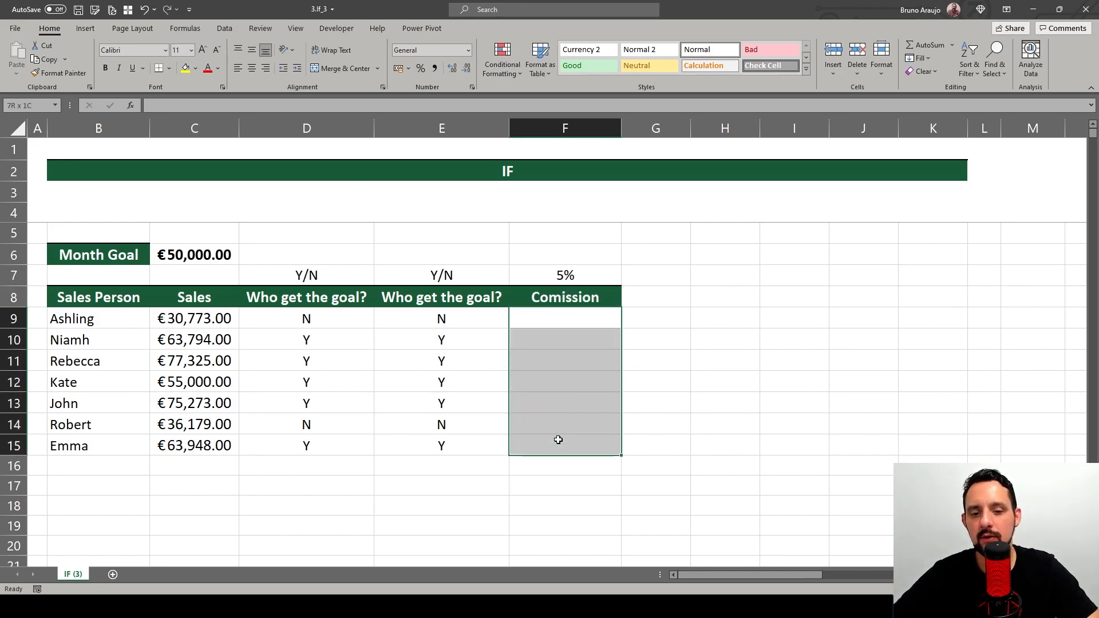
drag(555, 324, 555, 432)
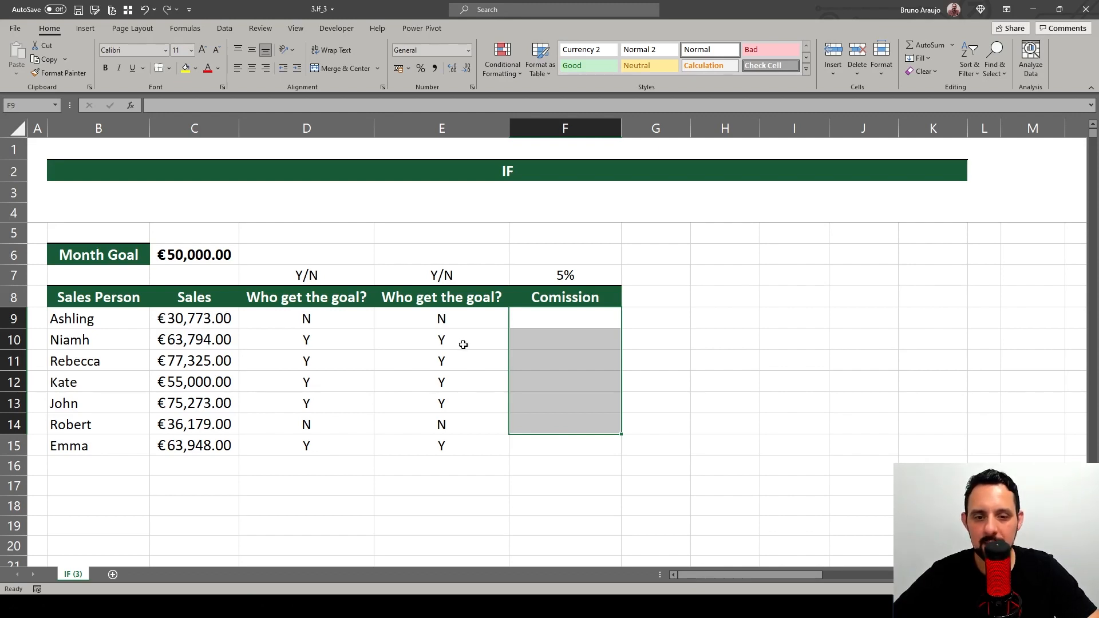
click(537, 276)
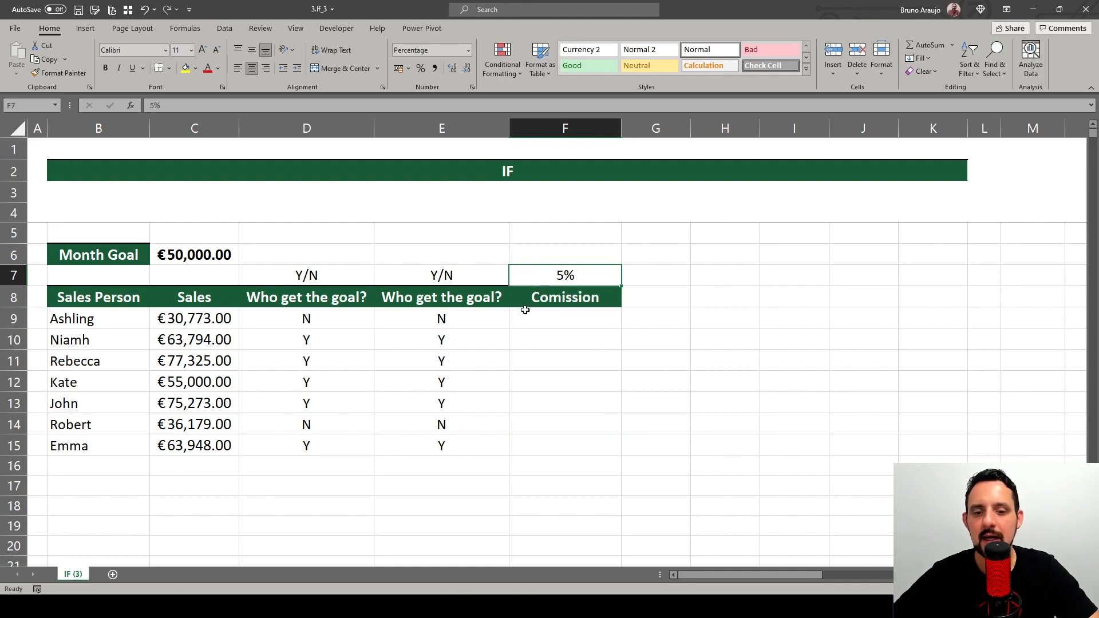
drag(528, 318, 549, 355)
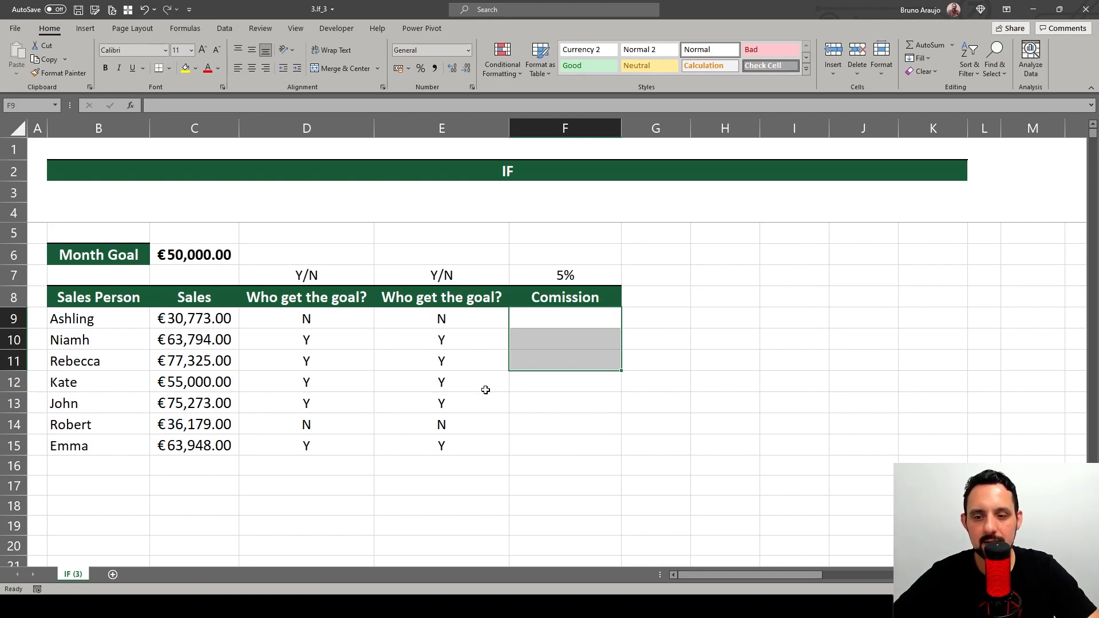
click(537, 321)
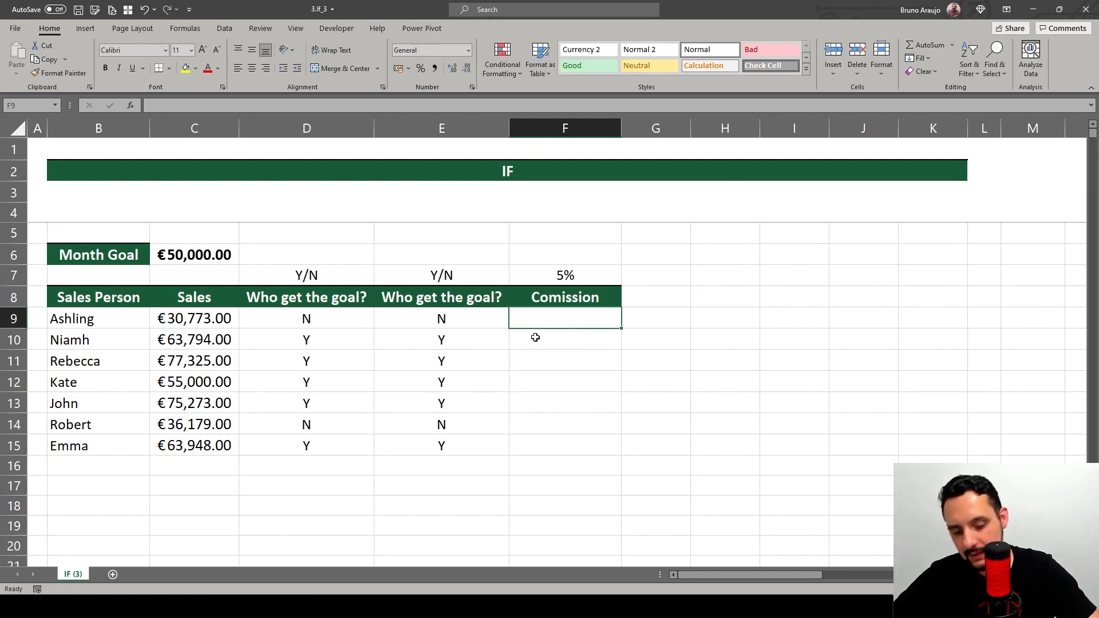
Step: Duplicate the Comission column range F7:F15 into column G starting at G7, and widen column G to fit its header
drag(566, 274, 548, 447)
key(ctrl+c)
click(672, 272)
key(ctrl+v)
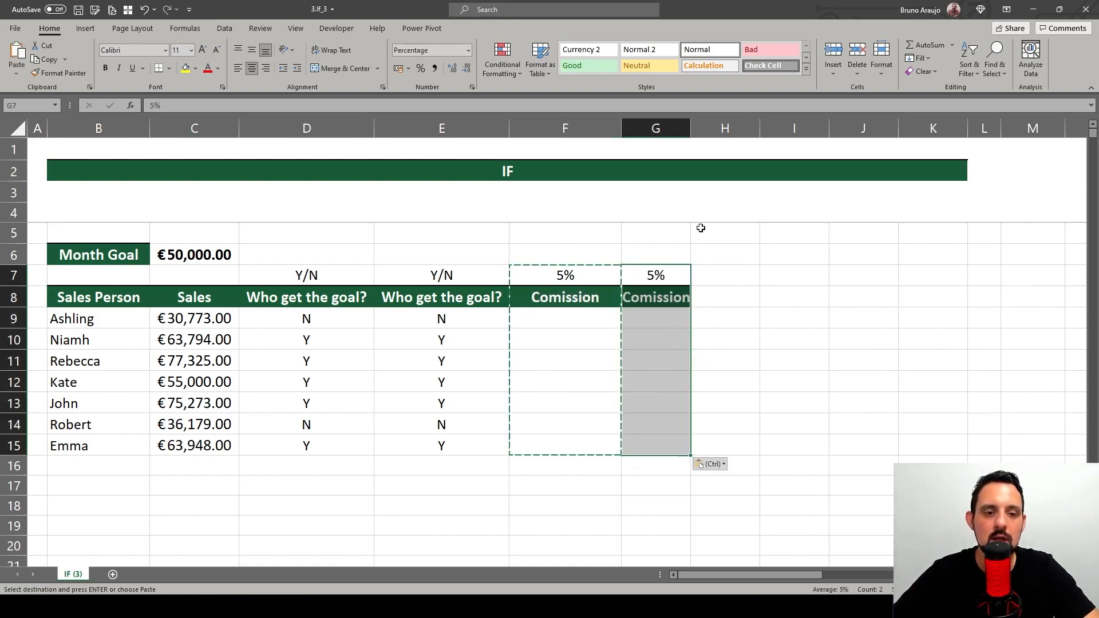
drag(695, 122, 727, 124)
click(566, 312)
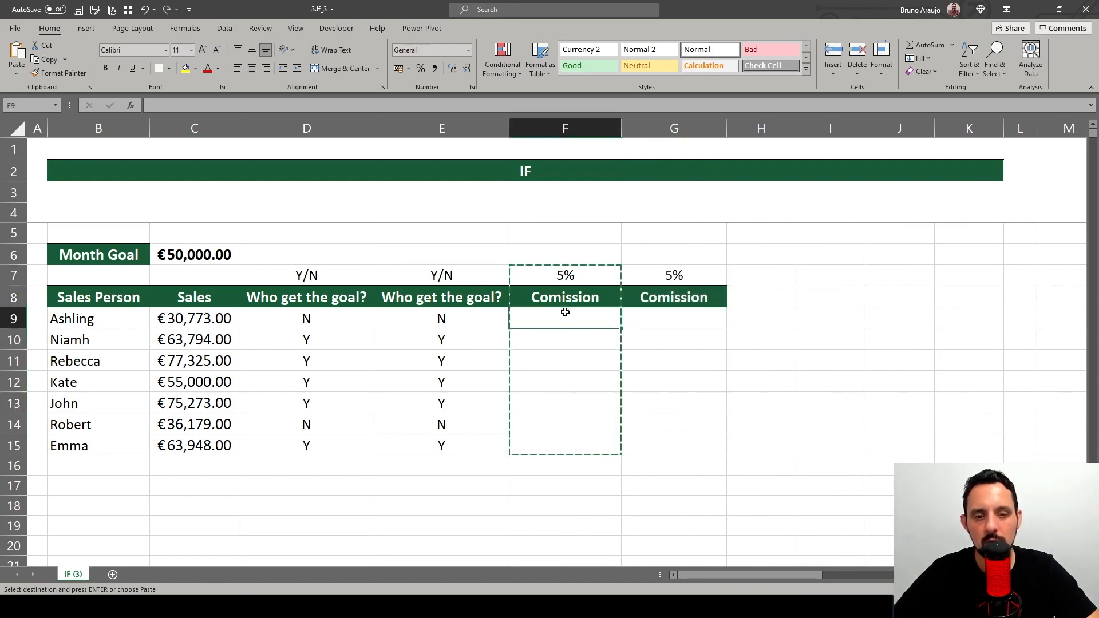
key(Escape)
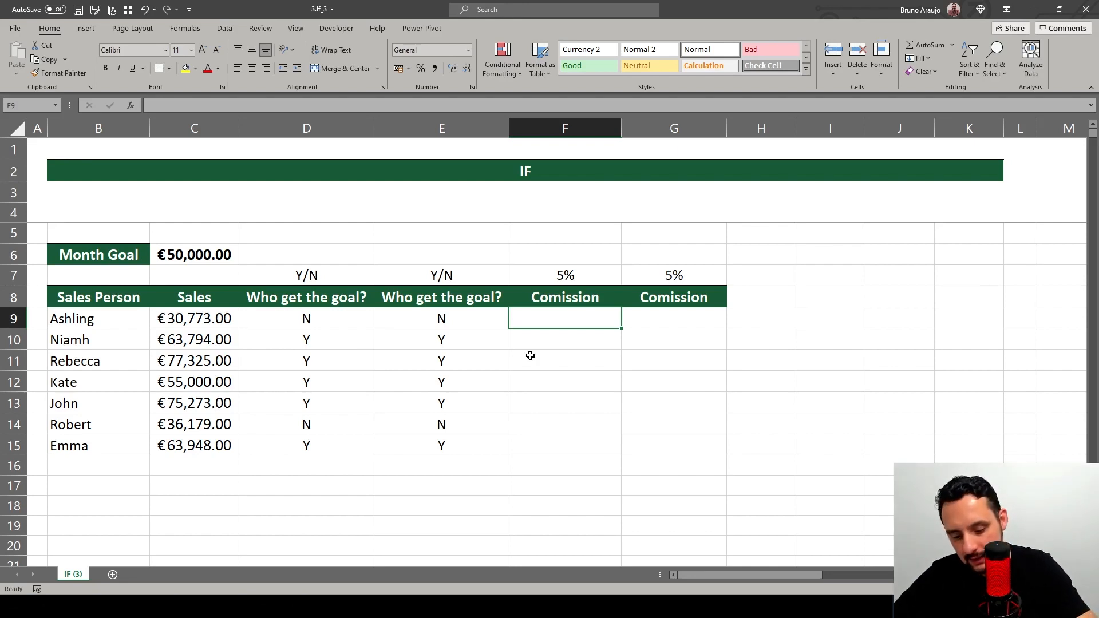
Step: Begin an IF formula in F9 with the logical test C9>=$C$6, keeping the month goal reference absolute
text(=if)
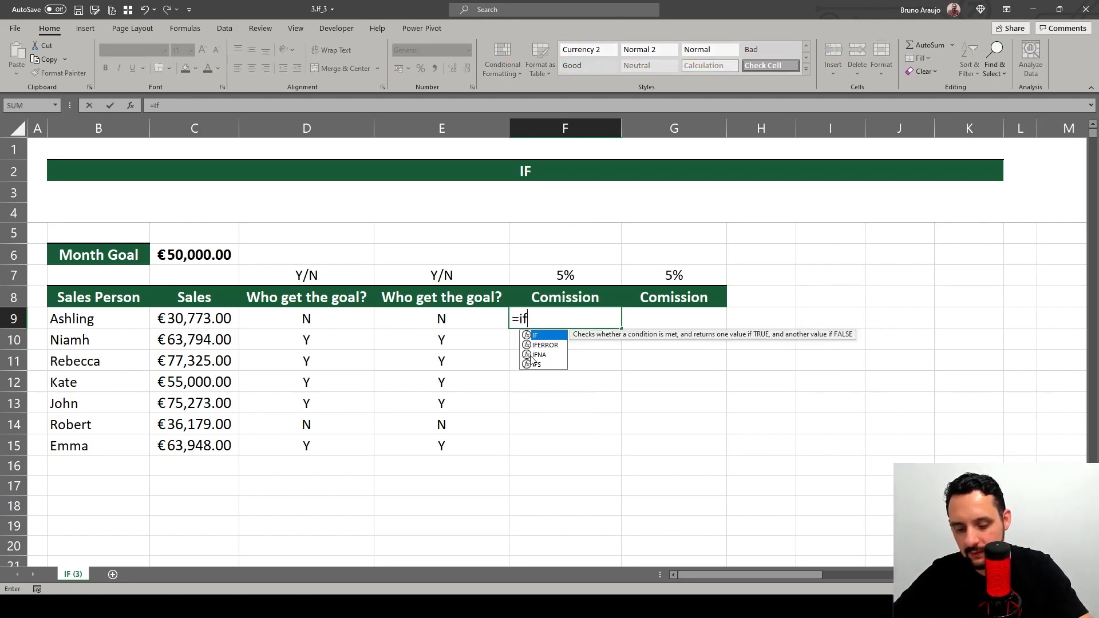
text(()
key(BackSpace)
text(()
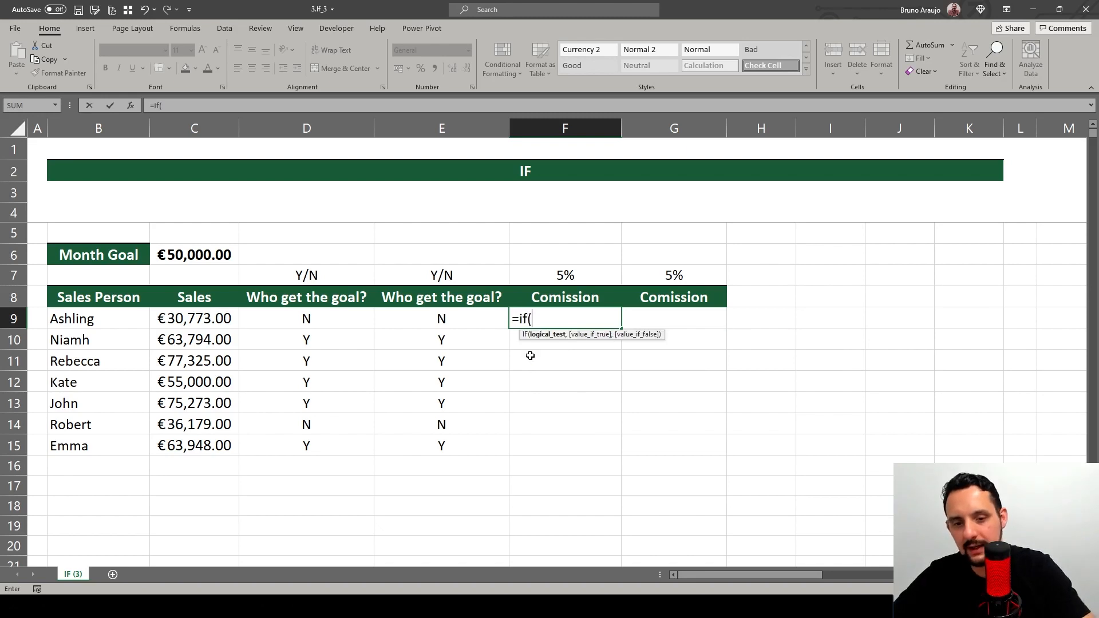
click(200, 320)
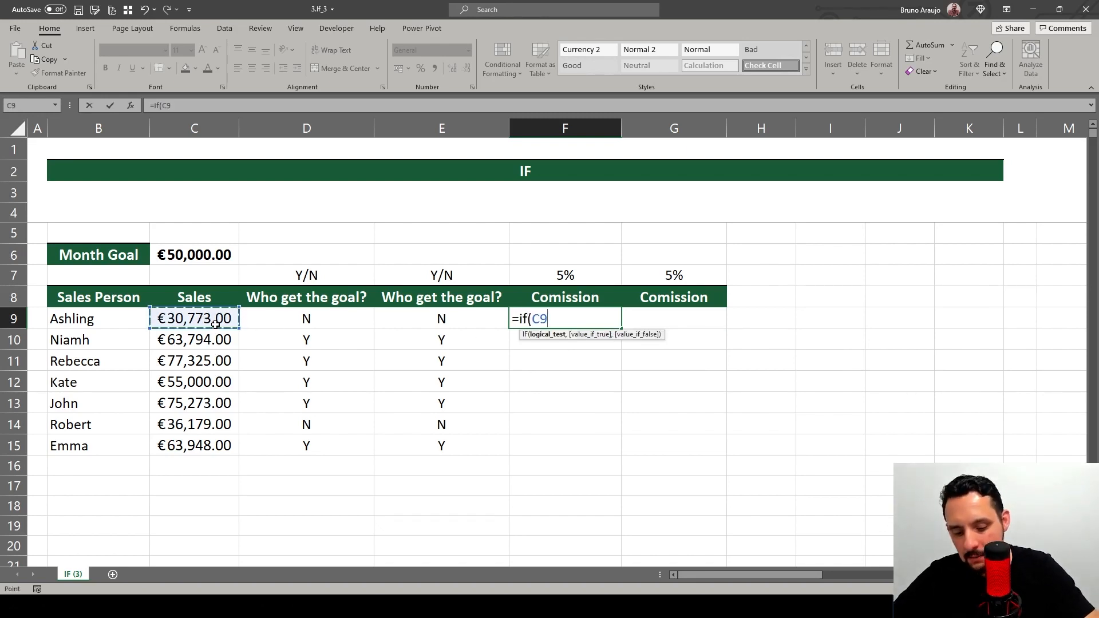
text(>=)
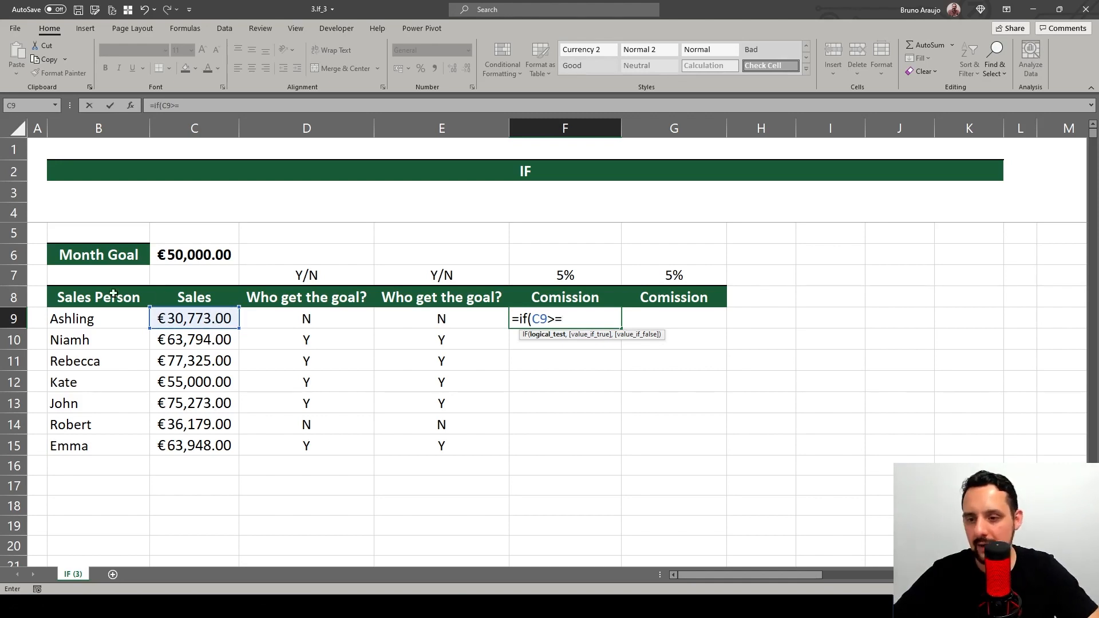
click(179, 253)
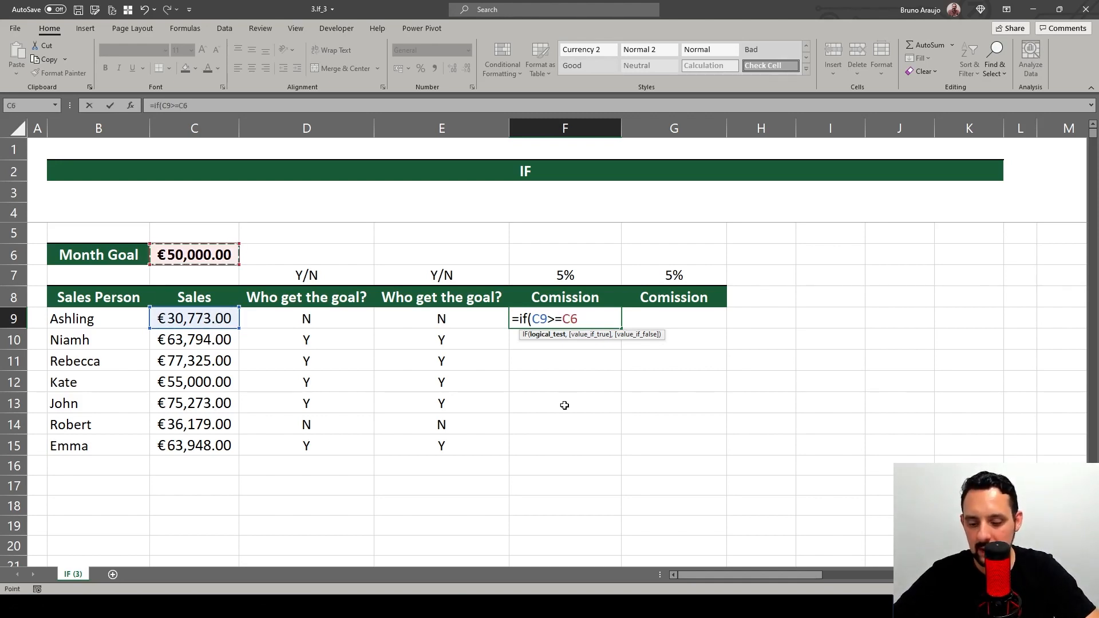
key(F4)
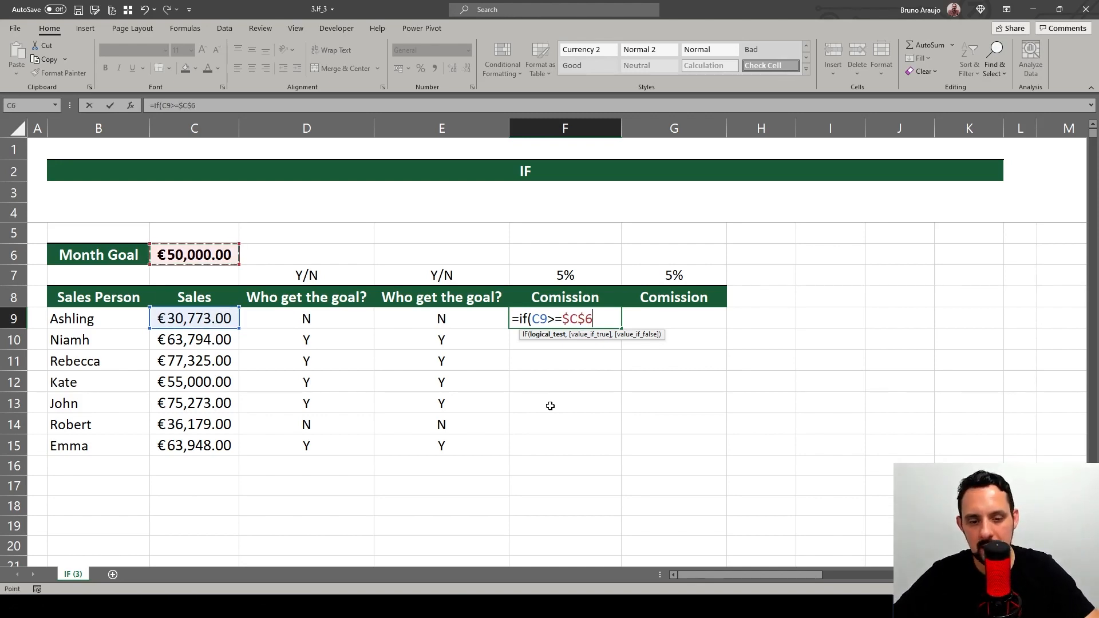
text(,)
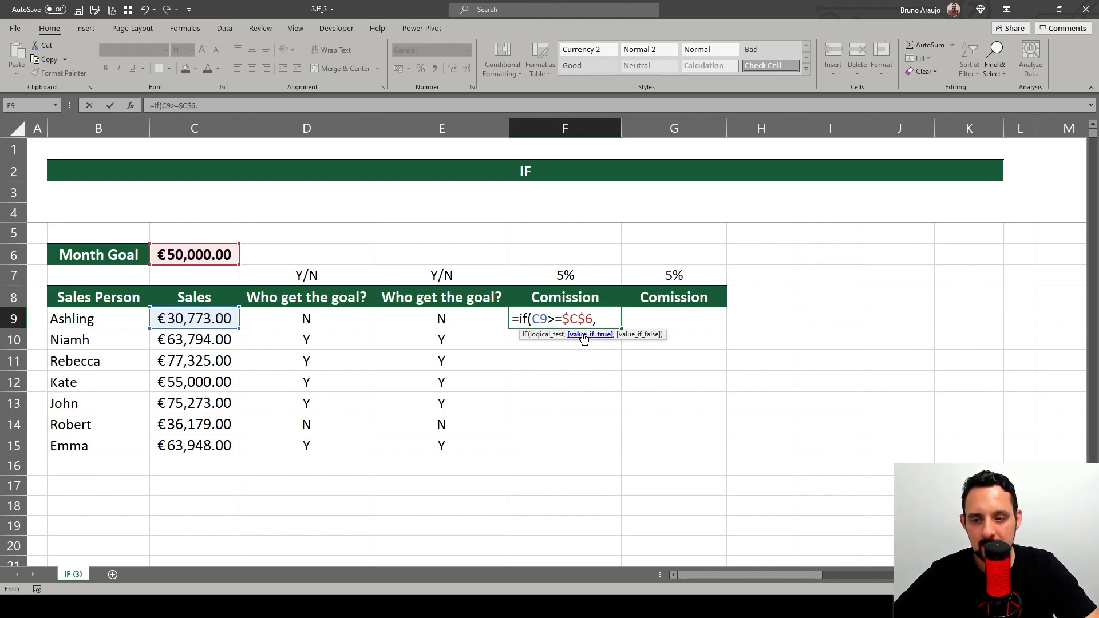
Step: Complete the F9 formula with C9*$F$7 as the value if true and an empty text "" as the value if false
click(201, 322)
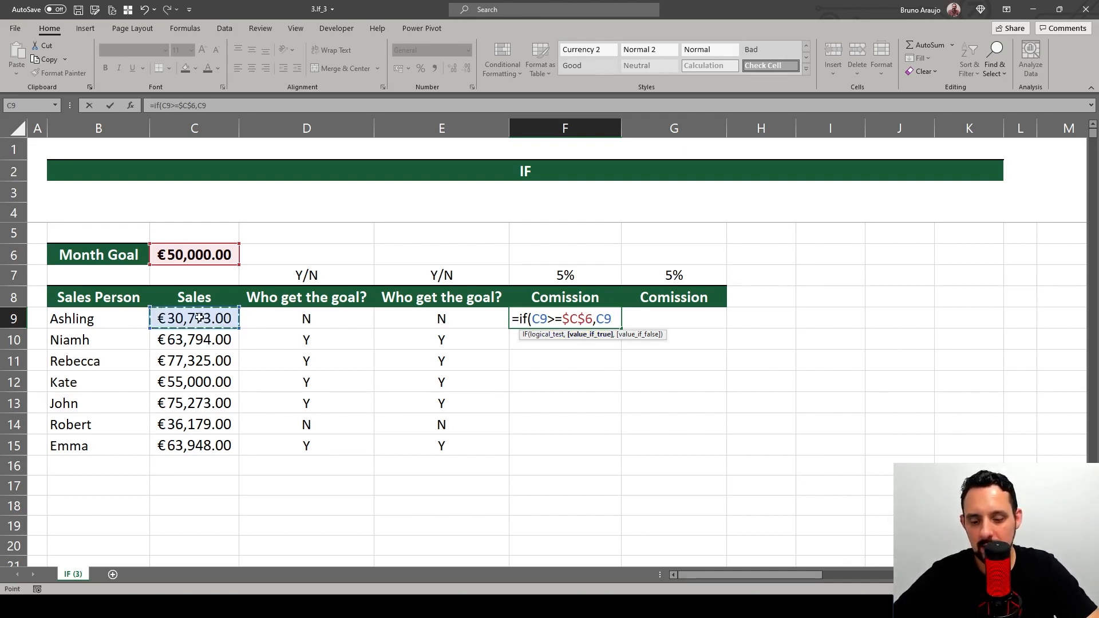
text(*)
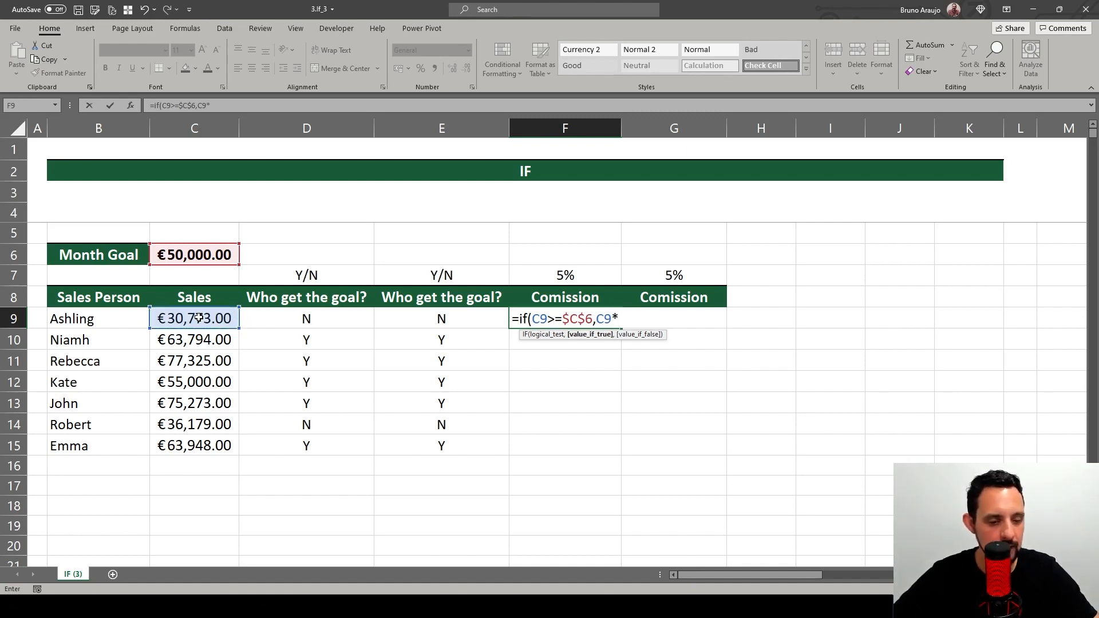
click(541, 276)
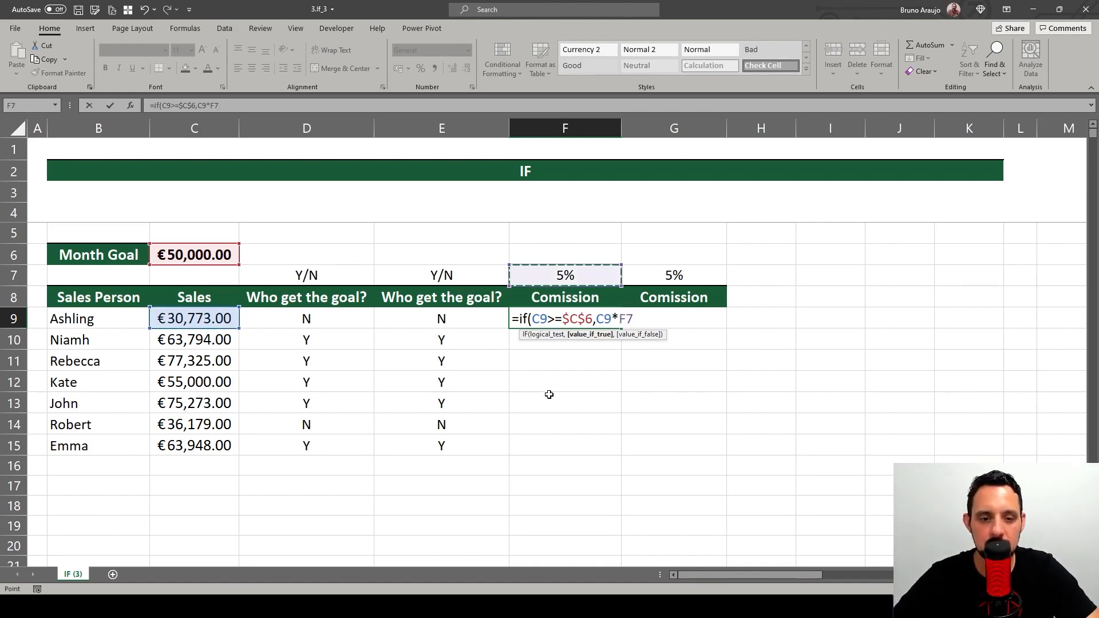
key(F4)
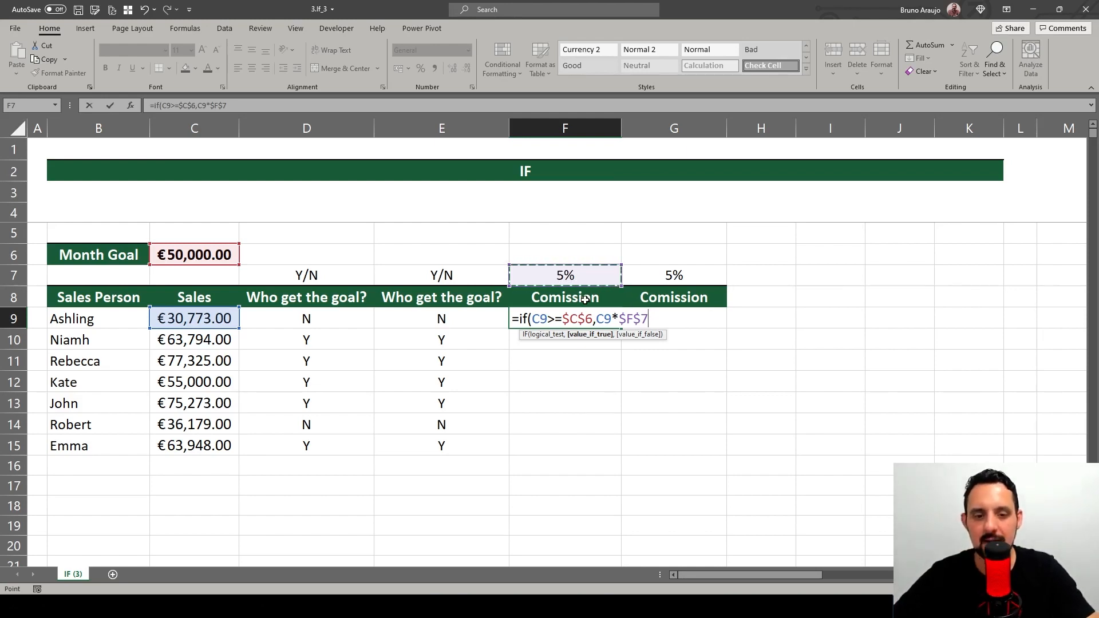
text(,)
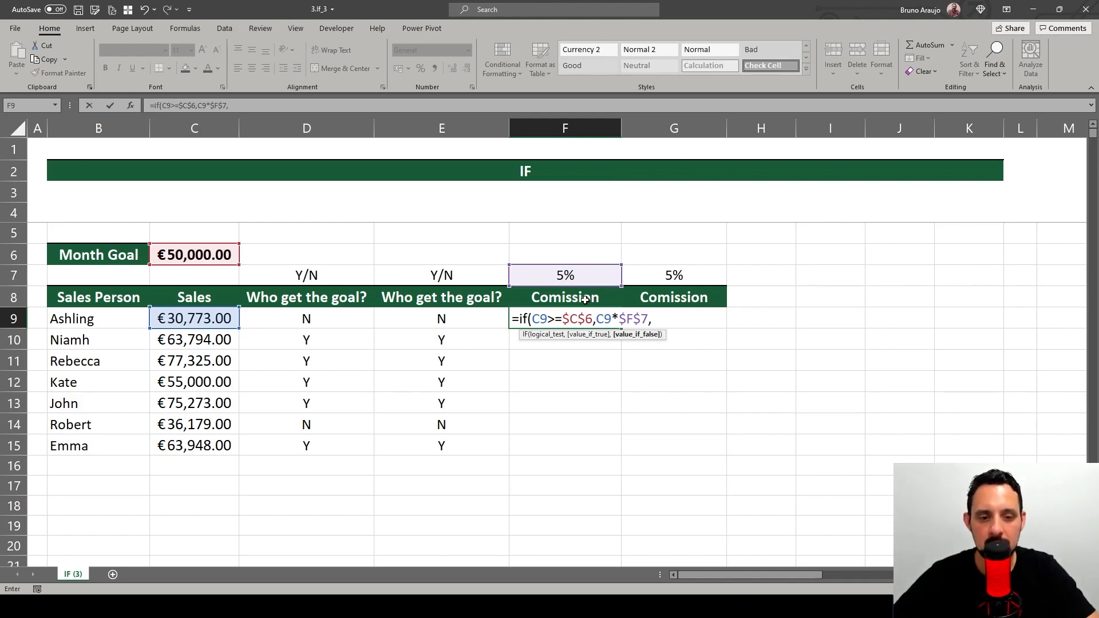
text("")
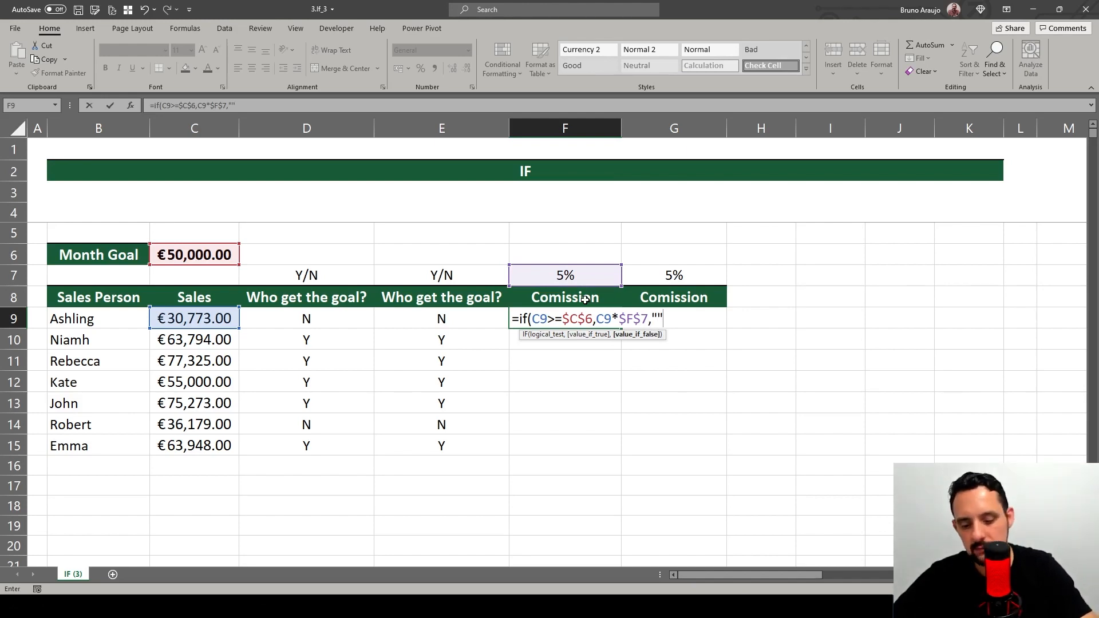
text())
key(Return)
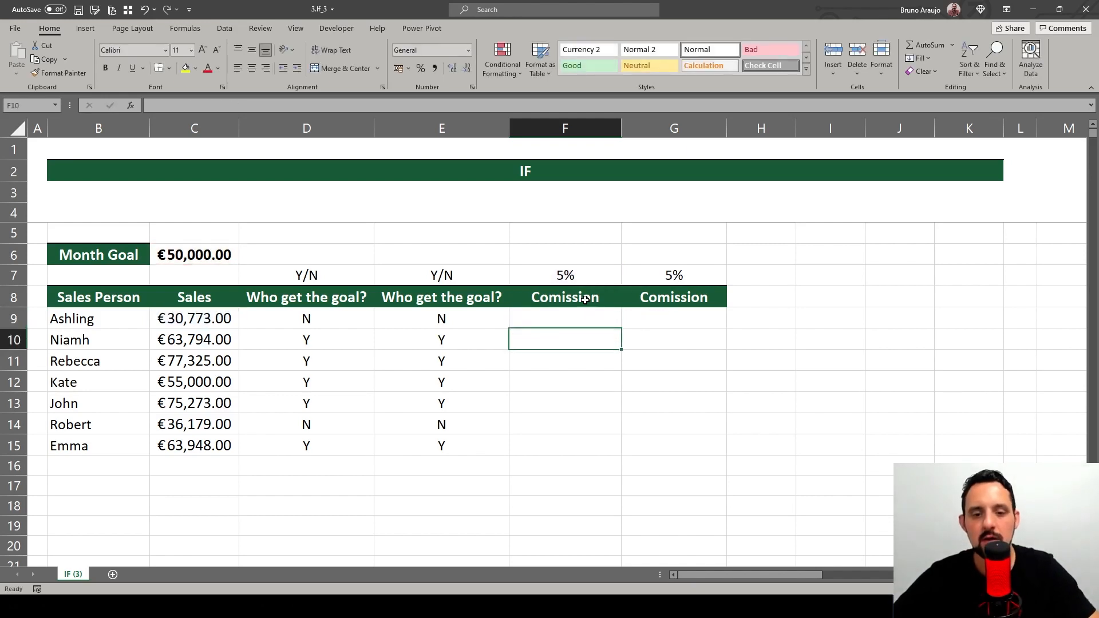
Step: Fill the F9 commission formula down to F15 and apply the euro Accounting number format to F9:F15
click(540, 318)
drag(622, 328, 603, 452)
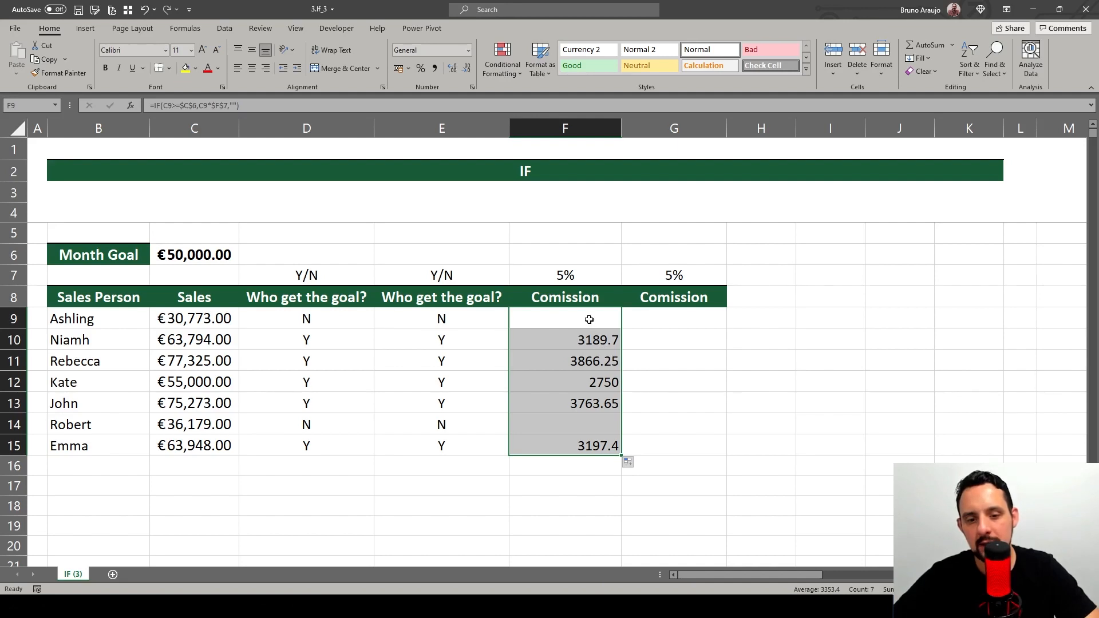
click(399, 67)
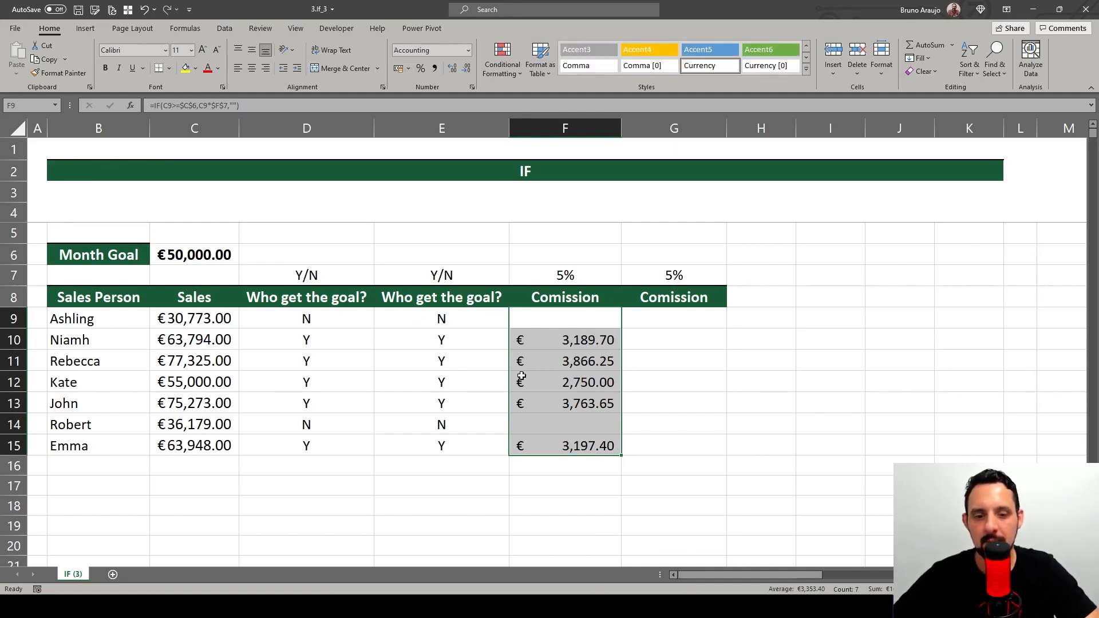
Step: Compare the commissions in column F with the Y/N goal results and examine the IF formula in F10 without changing it
drag(567, 342, 579, 443)
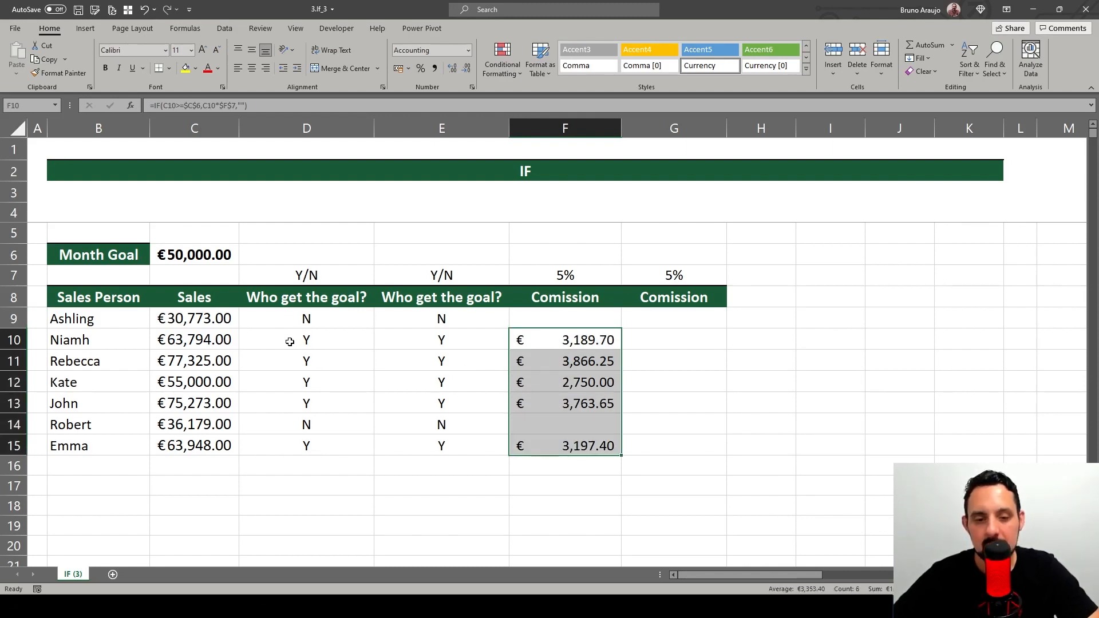
drag(289, 341, 553, 402)
click(309, 447)
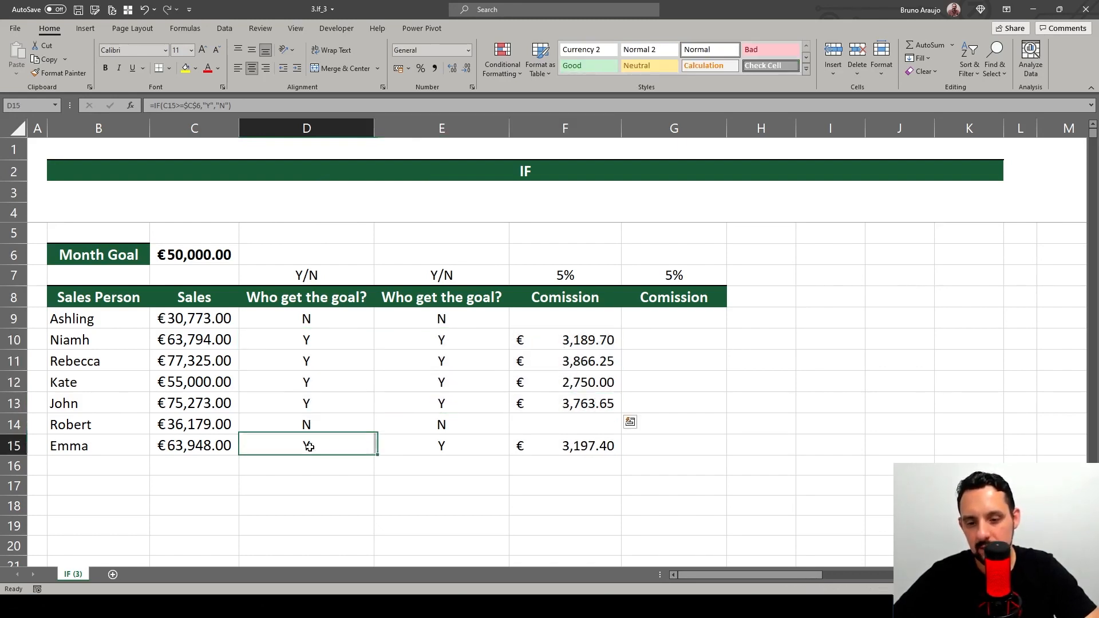
drag(309, 446, 541, 445)
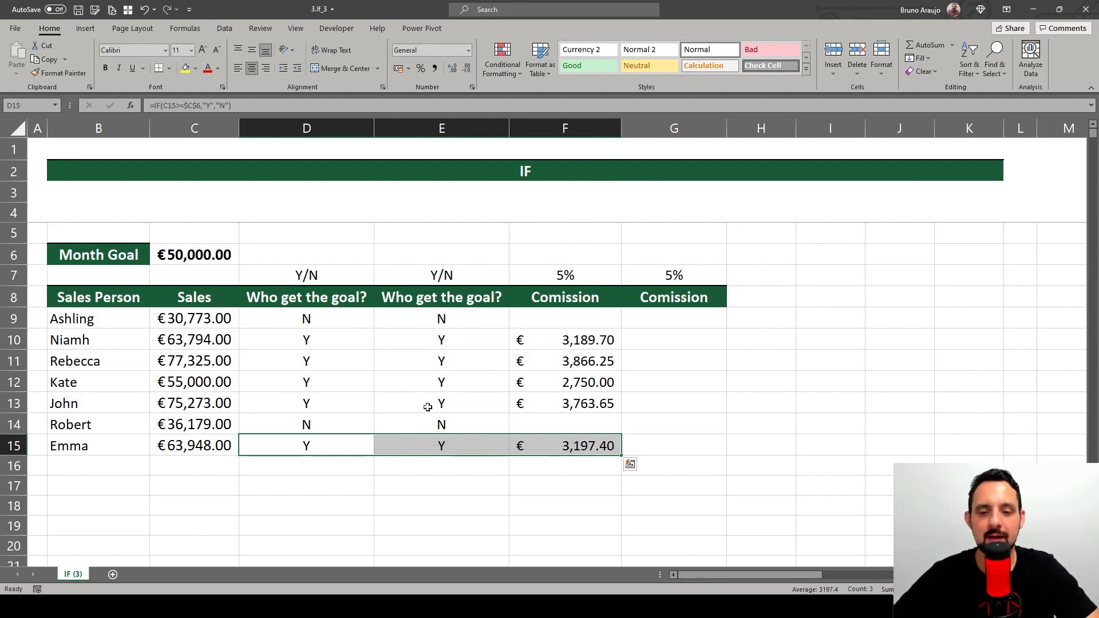
click(312, 361)
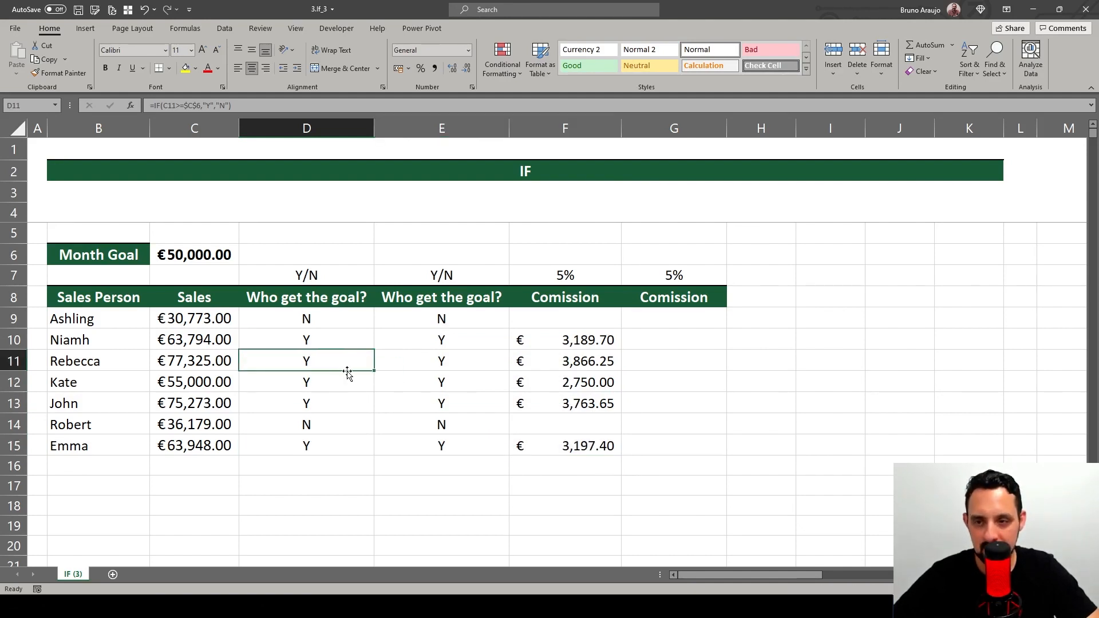
double_click(572, 342)
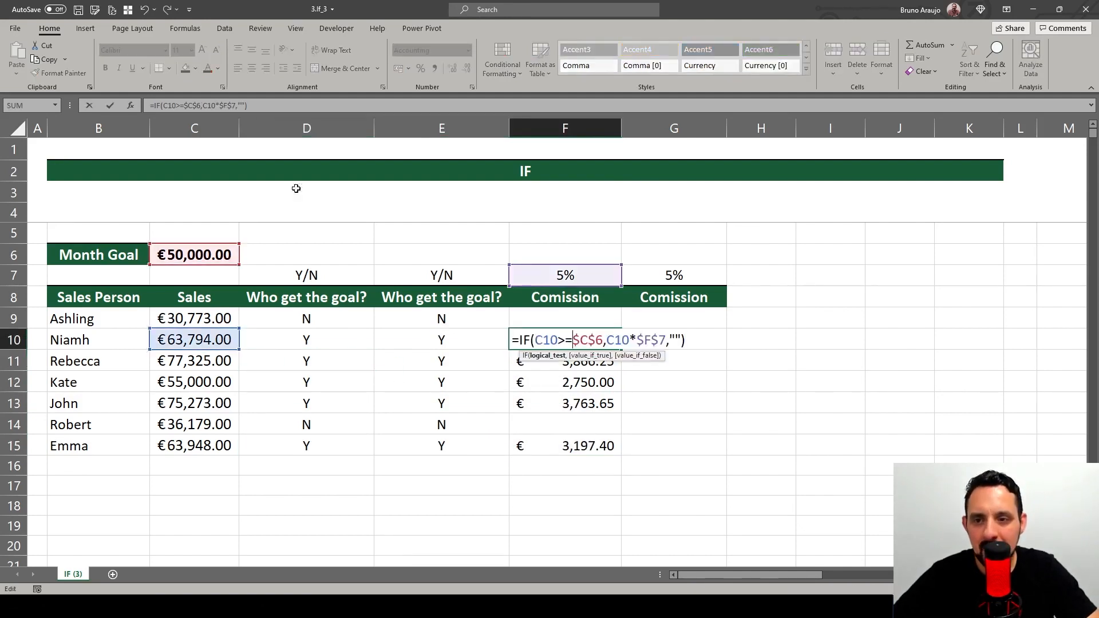
double_click(228, 105)
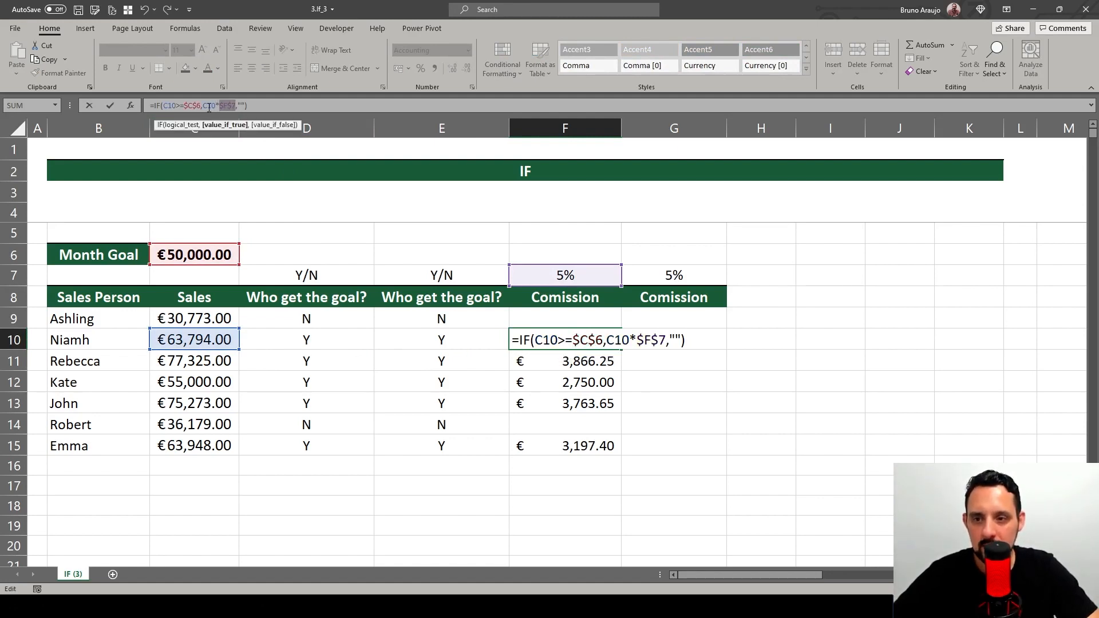
click(208, 106)
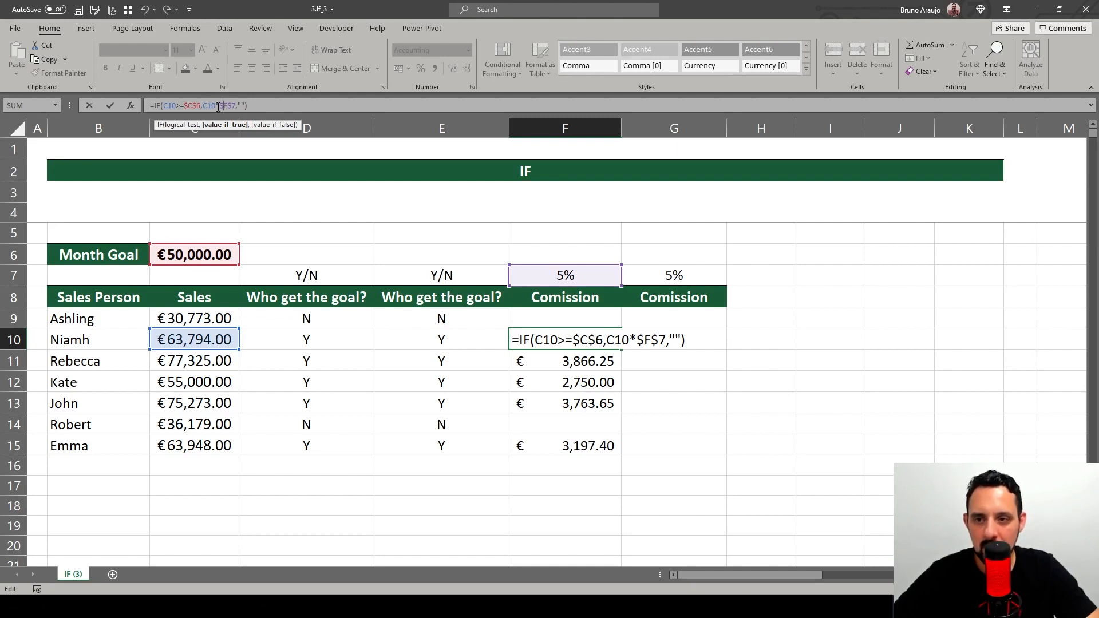
click(333, 342)
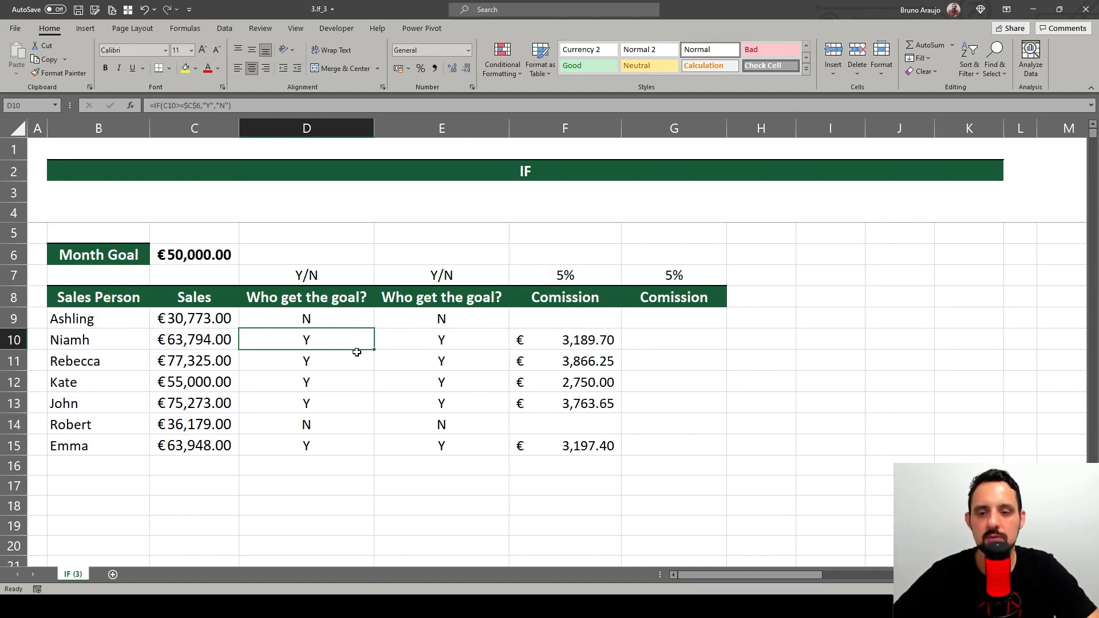
Step: Begin an IF formula in G9 with the logical test D9="N"
click(652, 318)
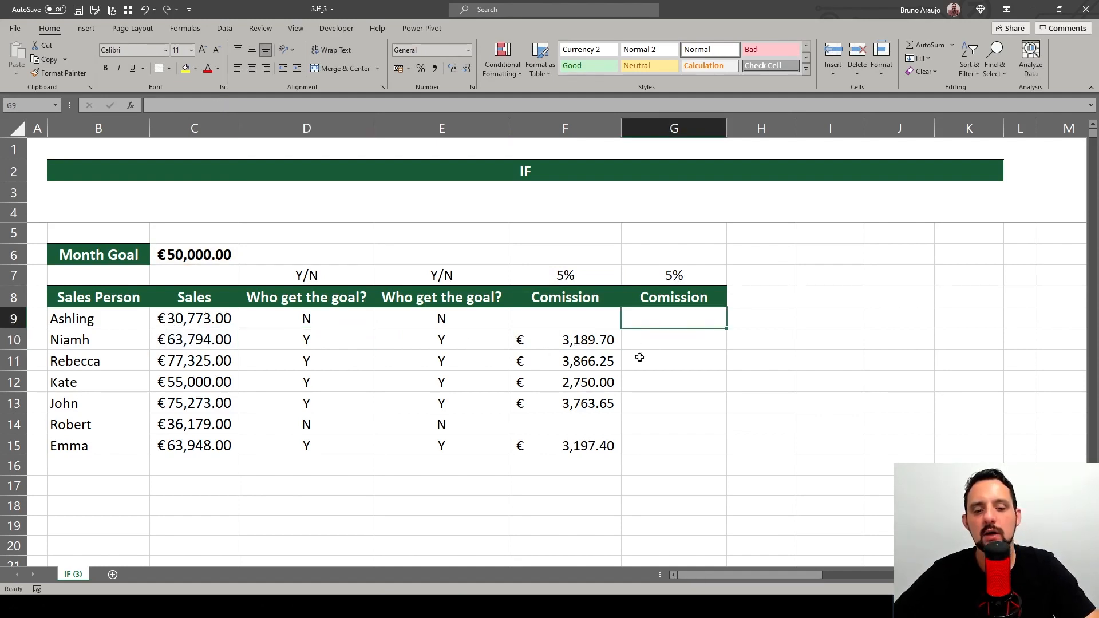
text(=if()
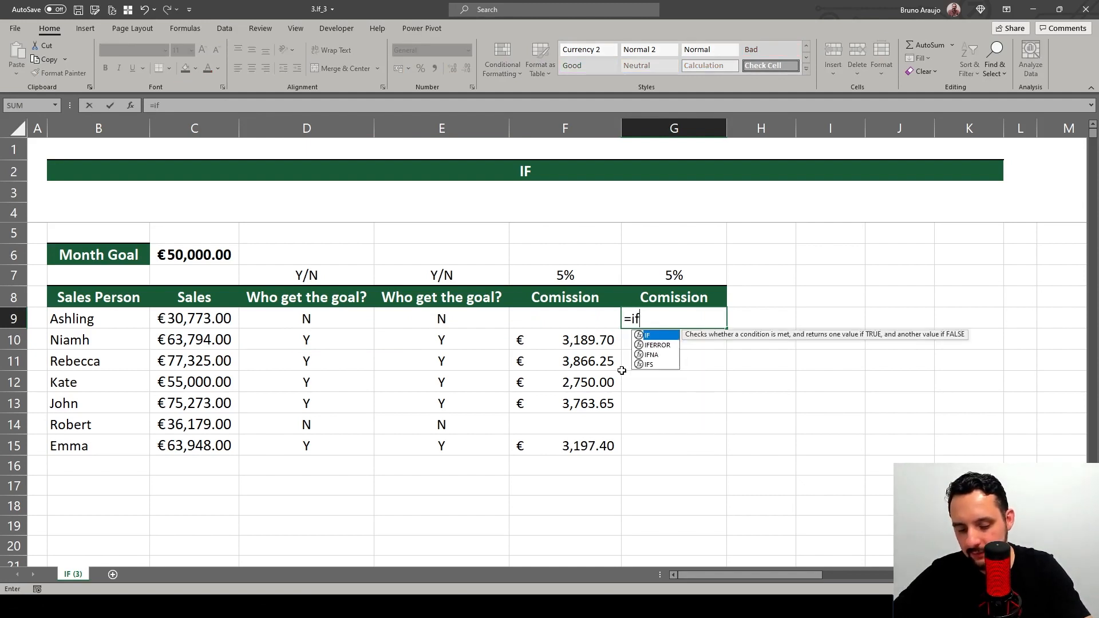
click(350, 314)
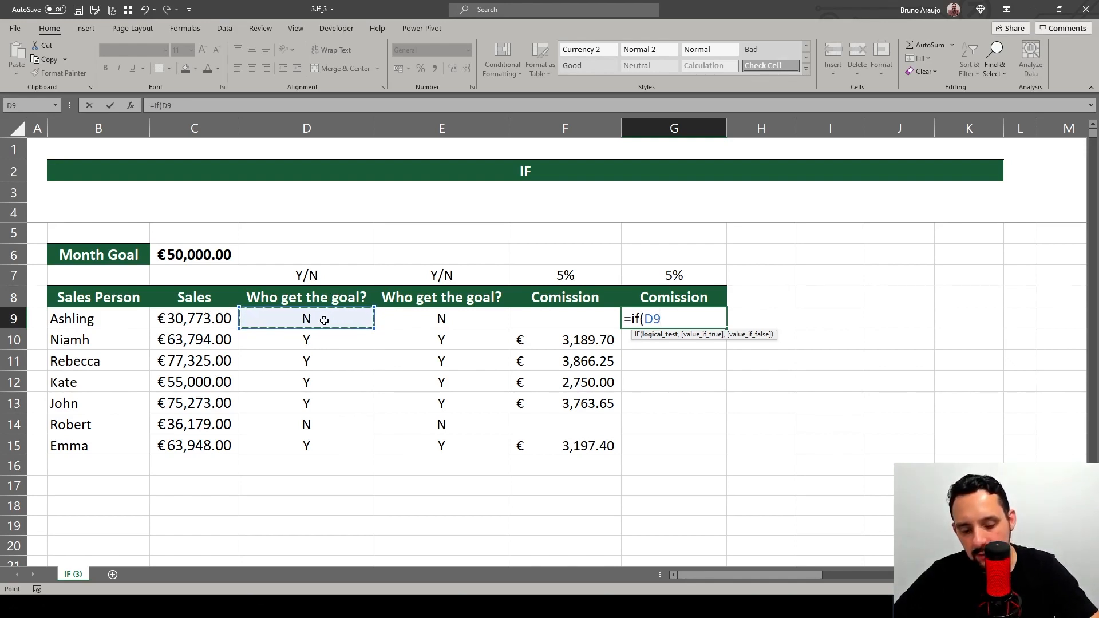
text(=)
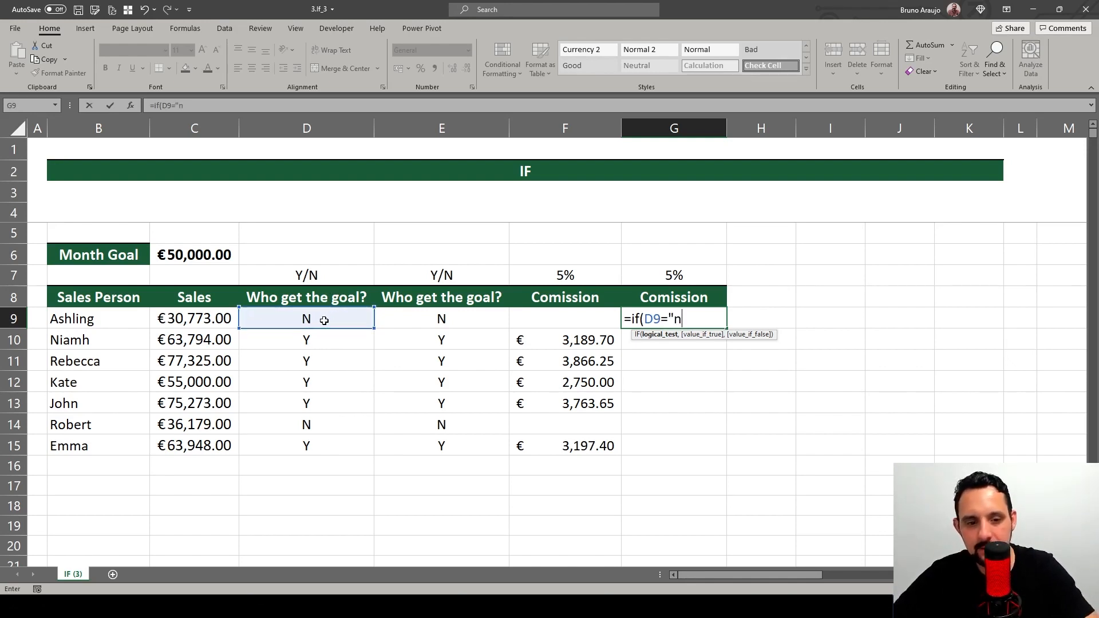
text("n)
key(BackSpace)
text(N")
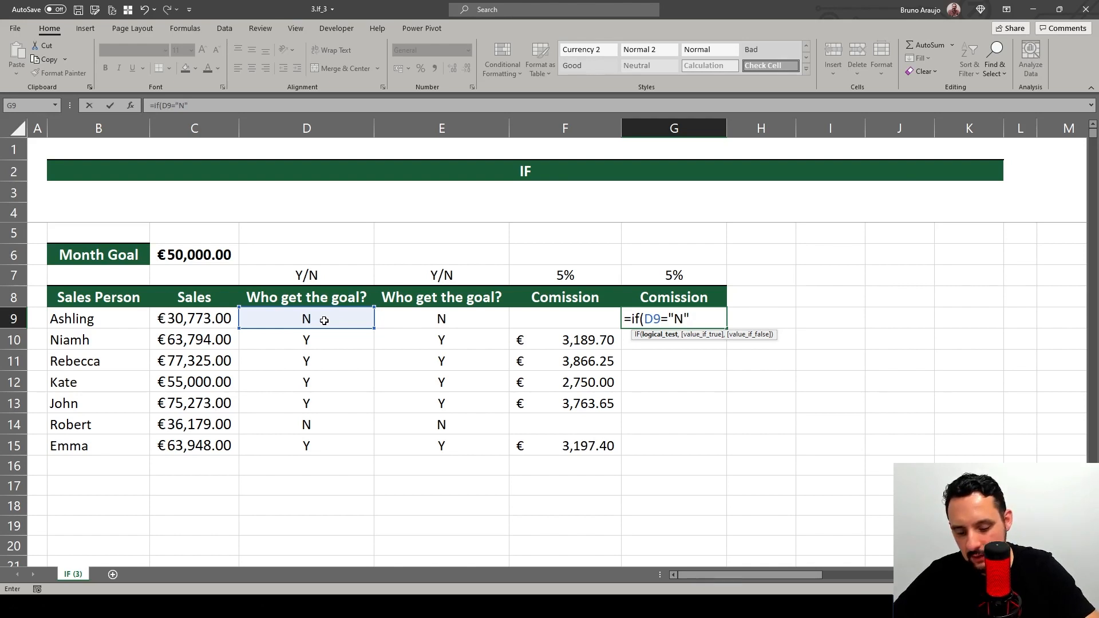
Step: Complete the G9 formula with an empty text "" as the value if true and C9*$G$7 as the value if false
text(,"")
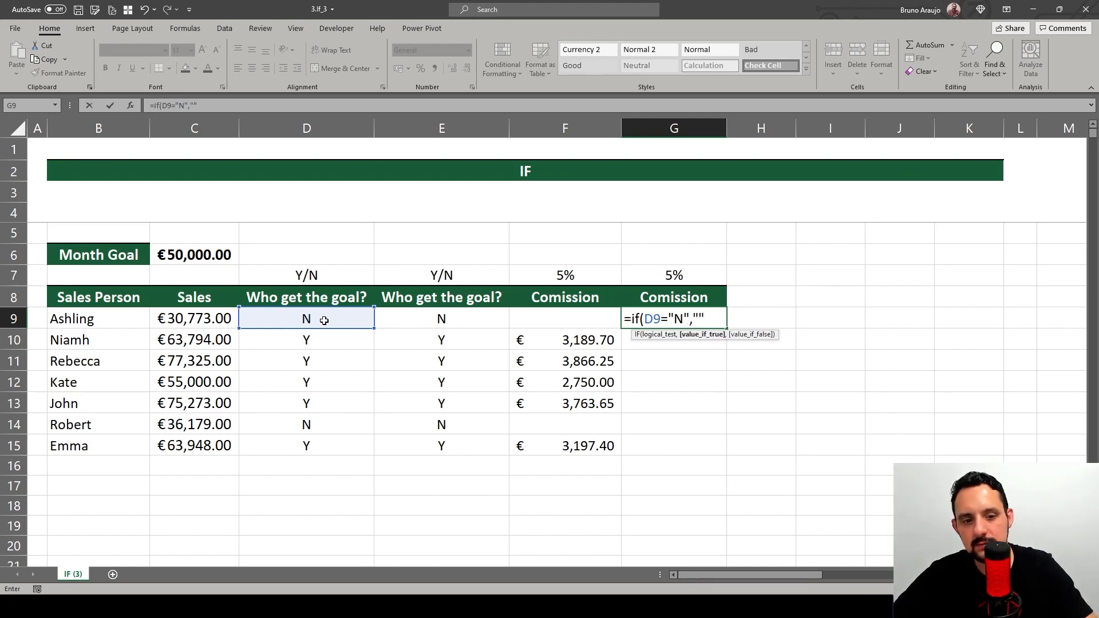
text(,)
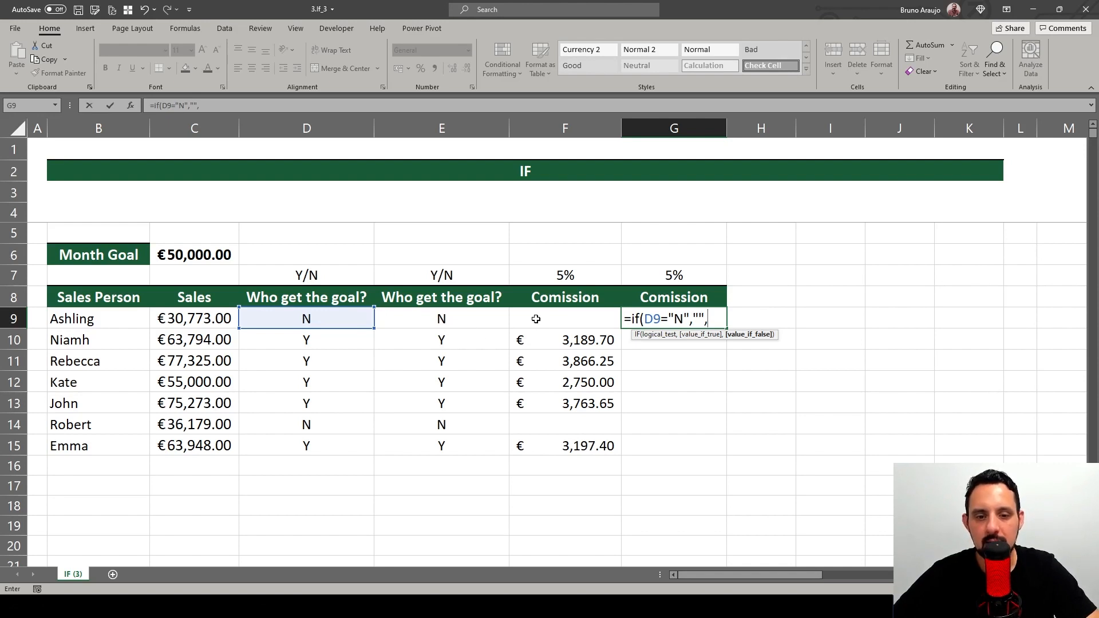
click(220, 318)
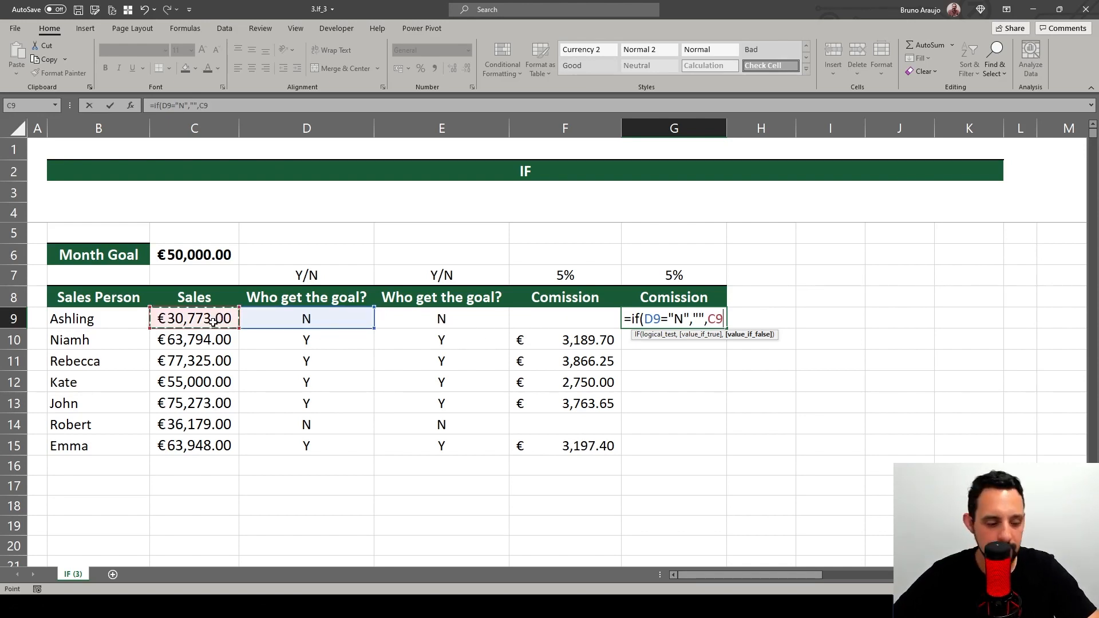
text(*)
click(670, 274)
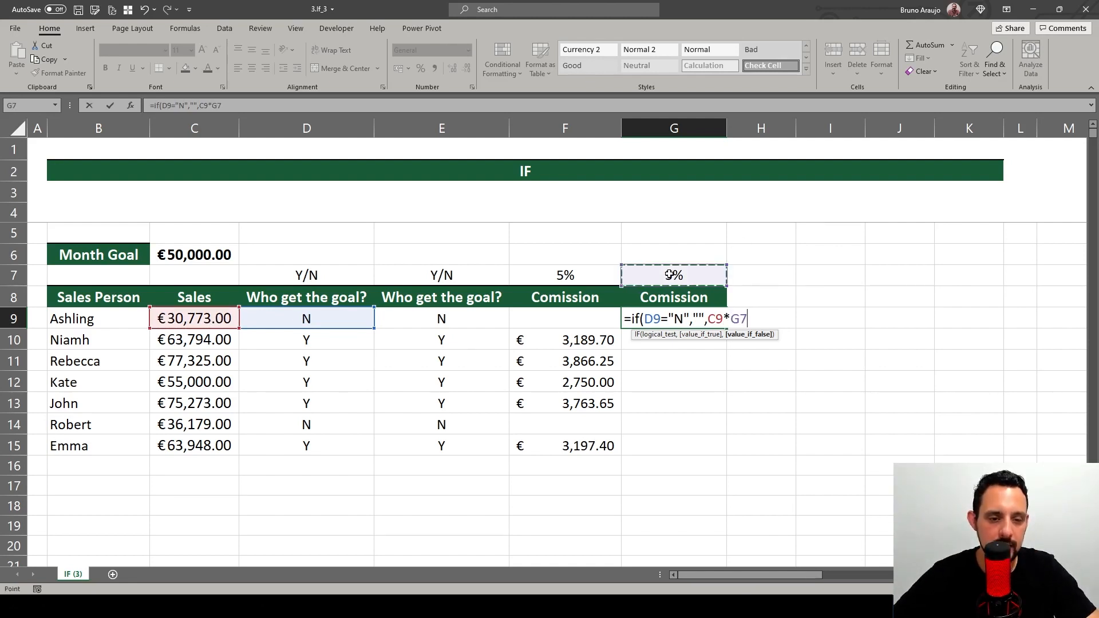
key(F4)
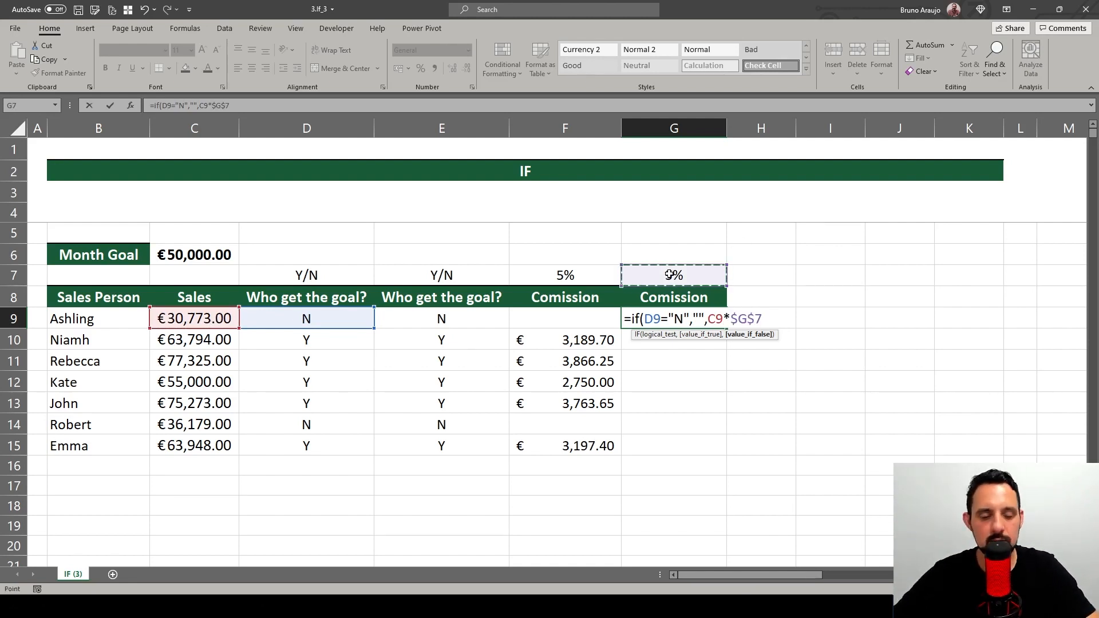
key(Return)
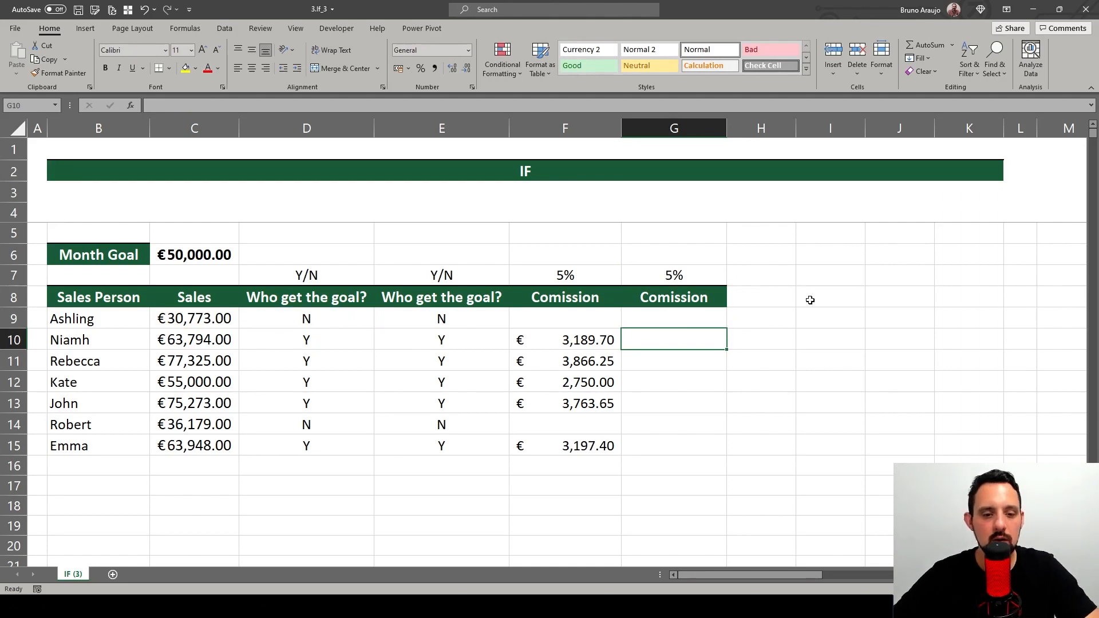
Step: Fill the G9 formula down to G15 and copy the euro Accounting format from column F onto G9:G15
click(706, 321)
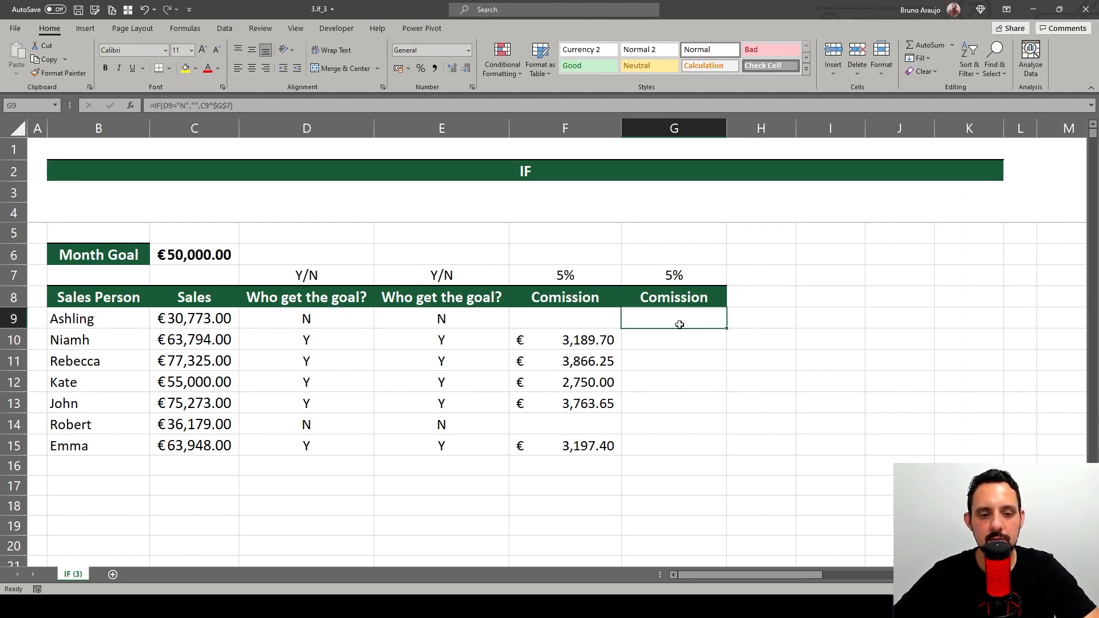
double_click(728, 330)
drag(607, 320, 589, 444)
click(589, 444)
click(63, 73)
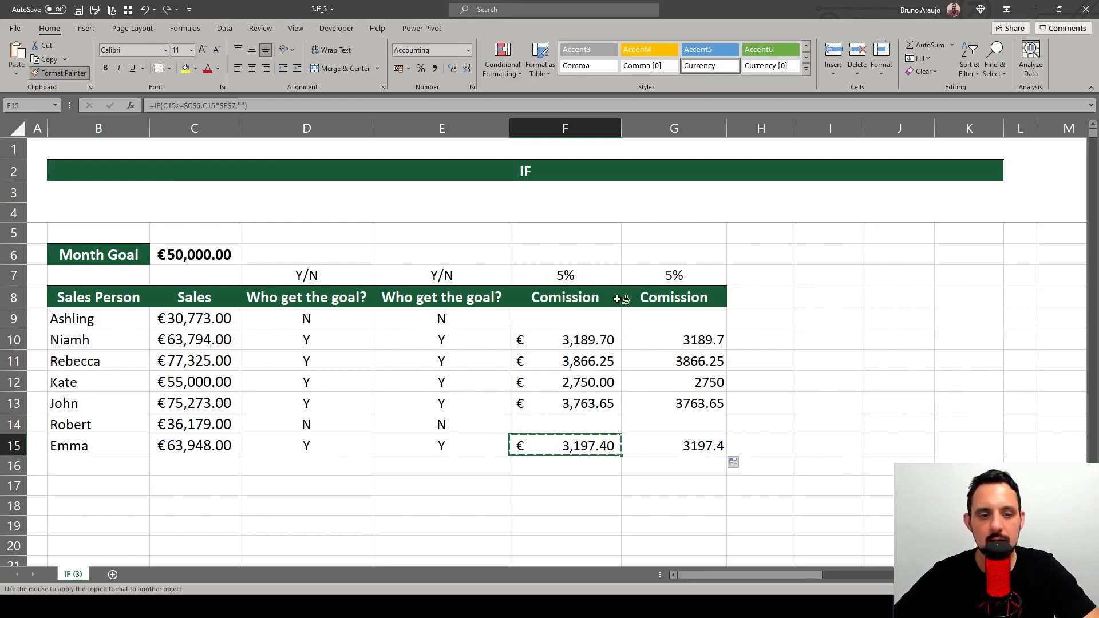
drag(668, 318, 672, 446)
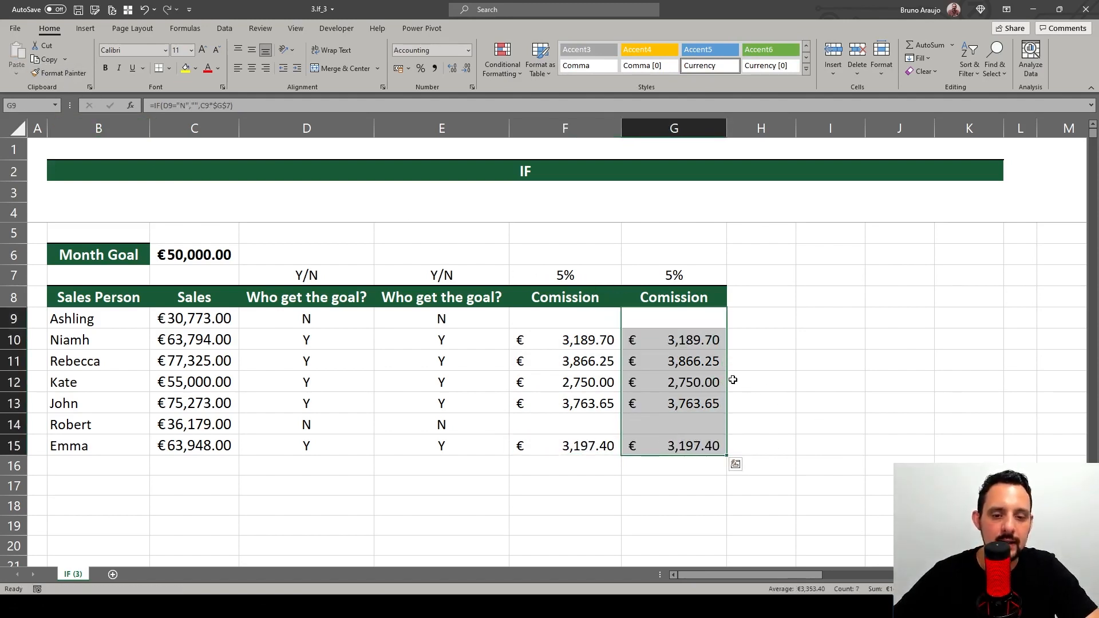
Step: Copy the commission column G7:G15 to H7, autofit column H's width and clear the contents of H9:H15
click(705, 324)
drag(675, 277, 691, 446)
key(ctrl+c)
click(763, 284)
key(ctrl+v)
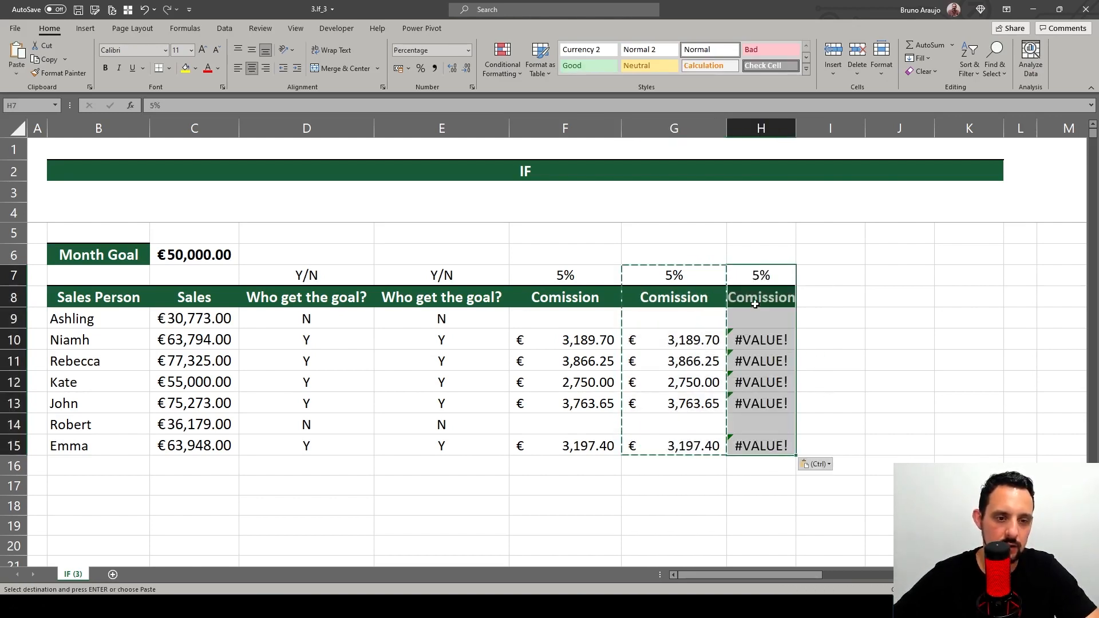
double_click(796, 125)
drag(768, 322, 773, 446)
key(Delete)
Step: Begin an IF formula in H9 with the logical test D9="Y"
click(759, 322)
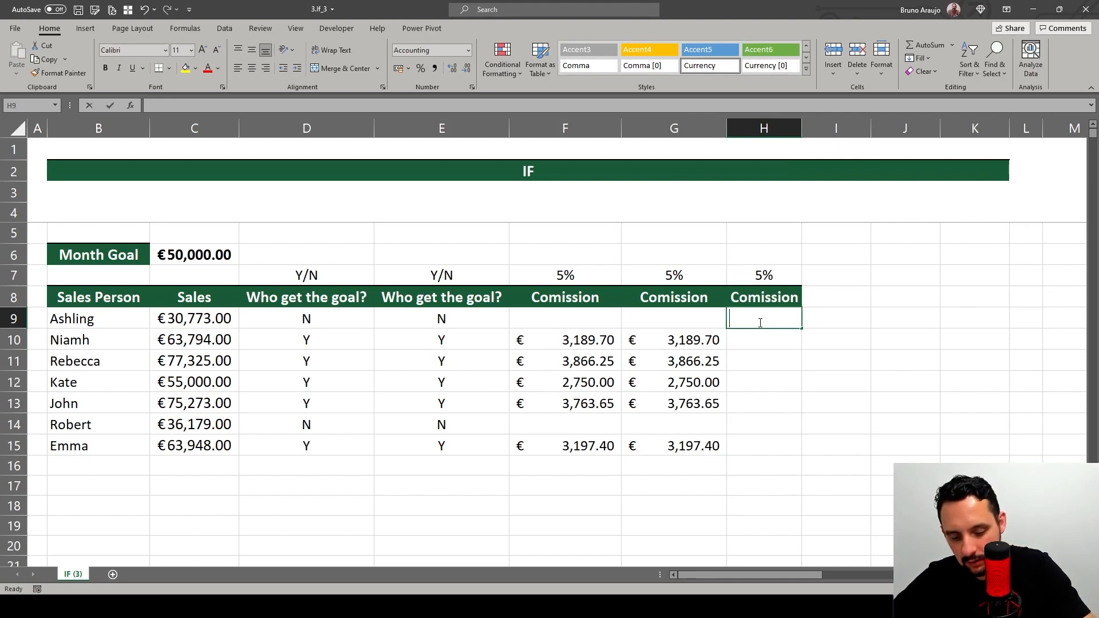
text(=if)
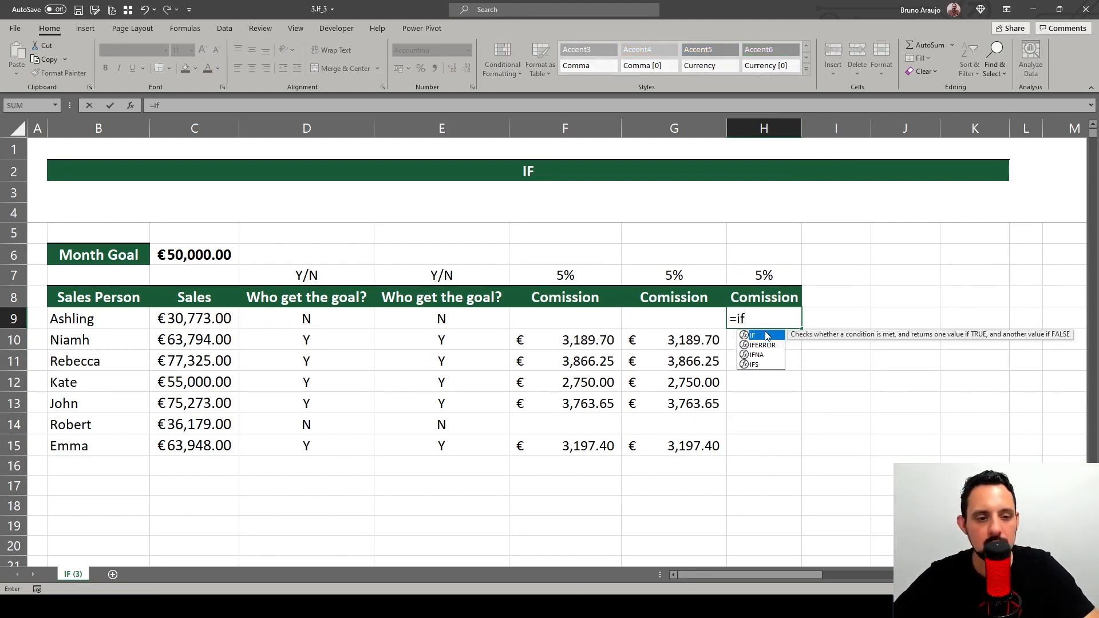
double_click(767, 336)
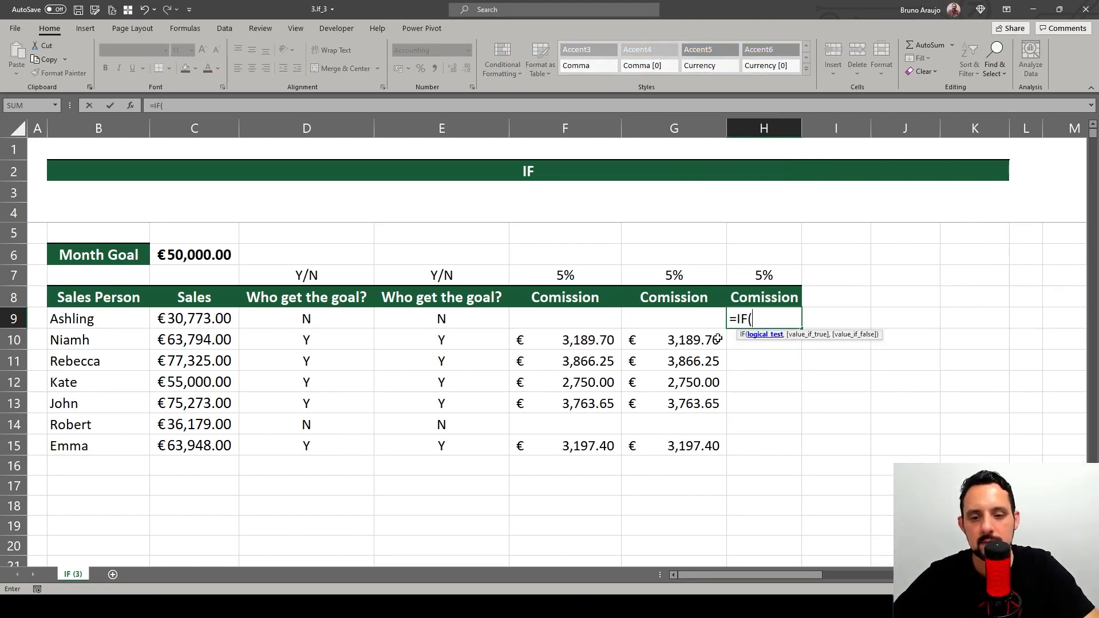
click(308, 319)
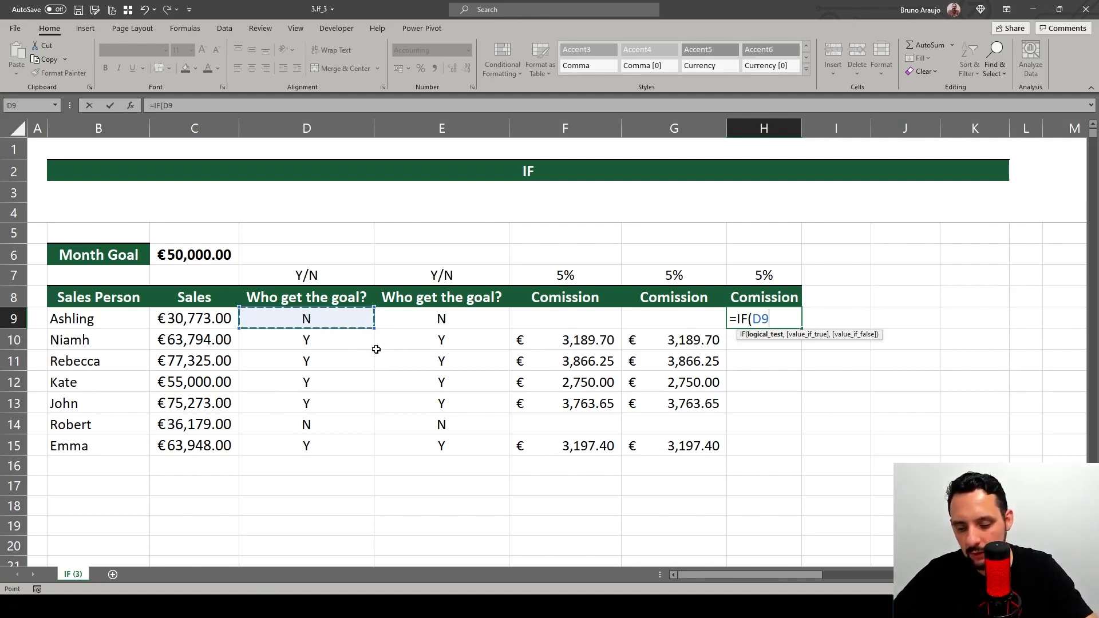
text(="y")
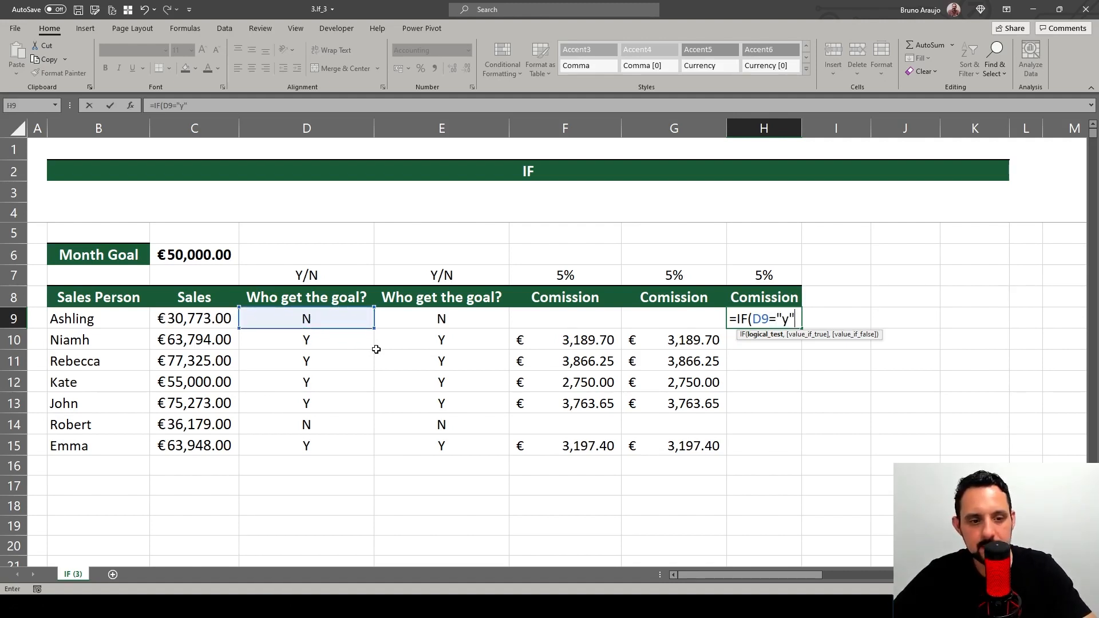
key(BackSpace)
text(Y")
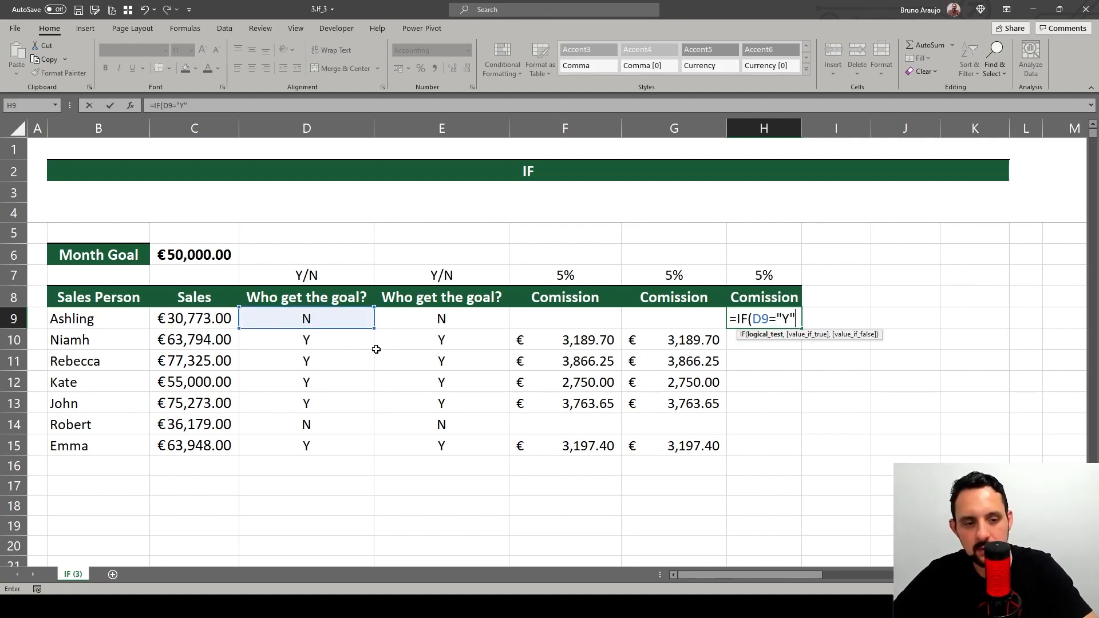
Step: Complete the H9 formula with C9*$H$7 if true and an empty text "" if false, and fill it down to H15
text(,)
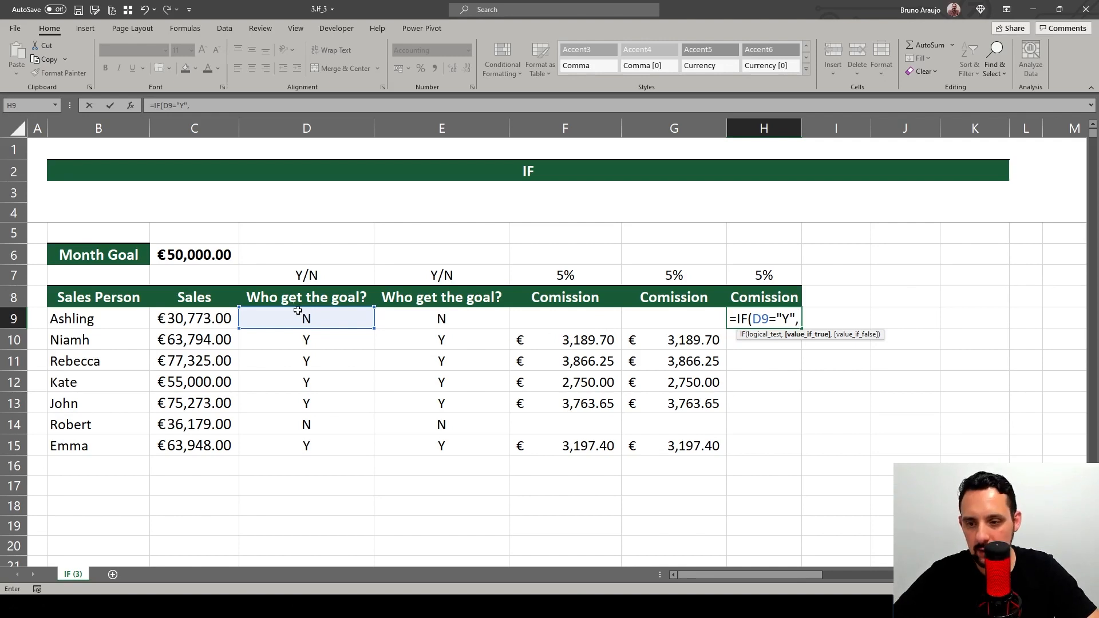
click(209, 323)
text(*)
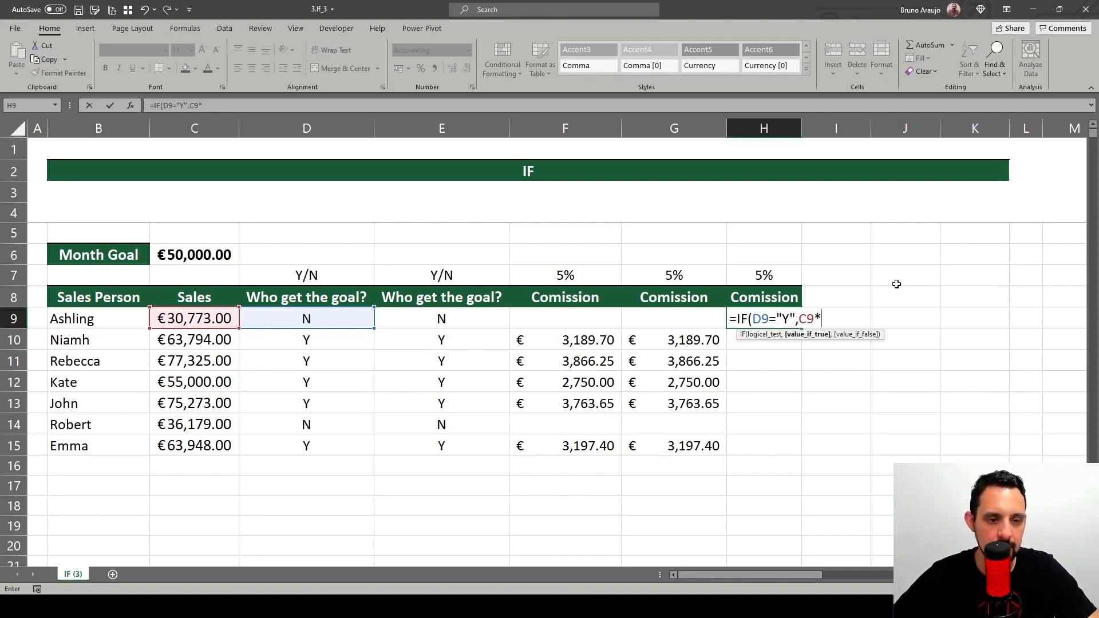
click(787, 281)
key(F4)
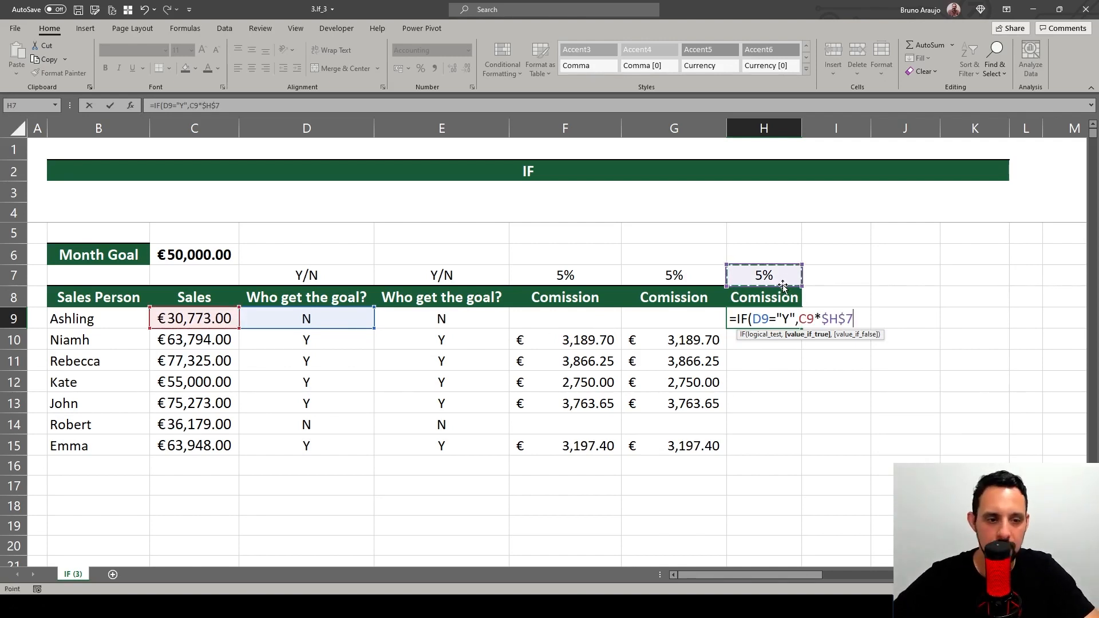
text(,"")
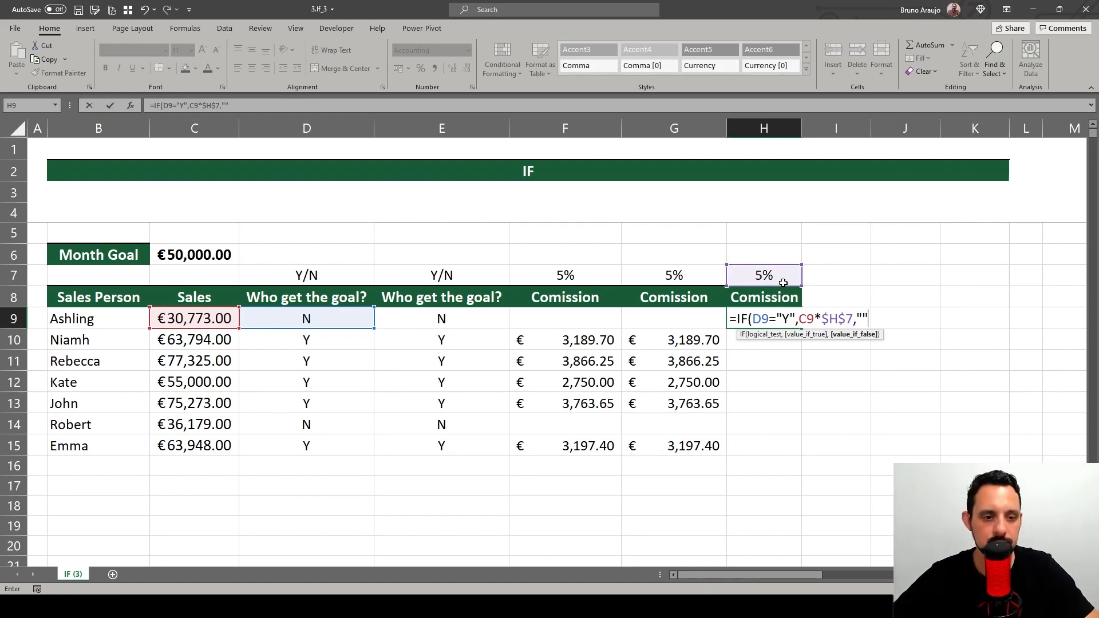
text())
key(ctrl+Return)
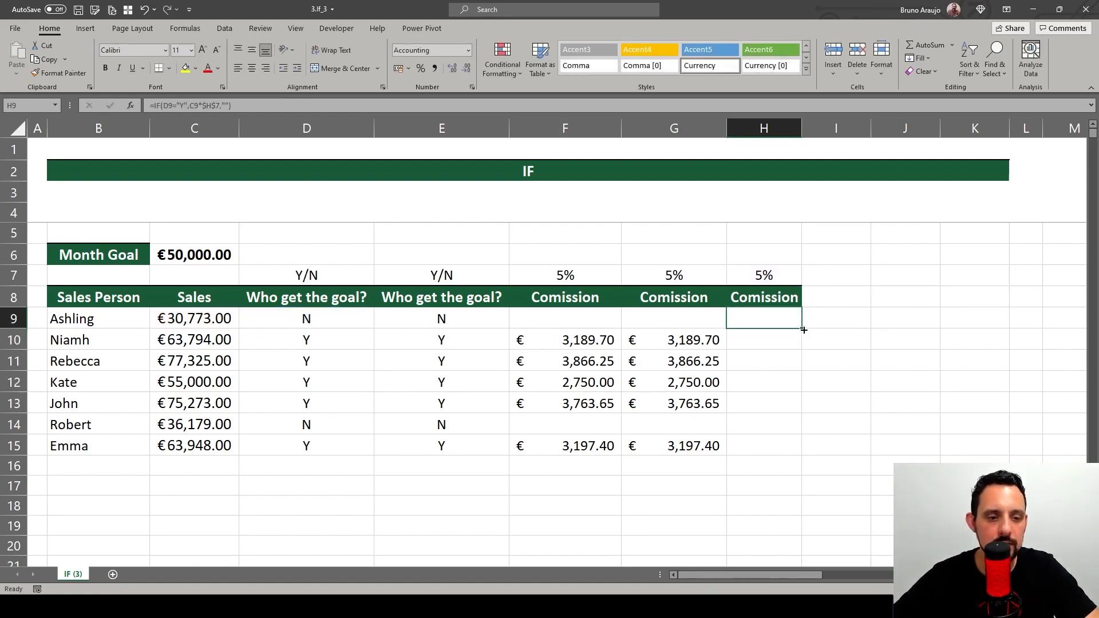
double_click(803, 330)
click(863, 385)
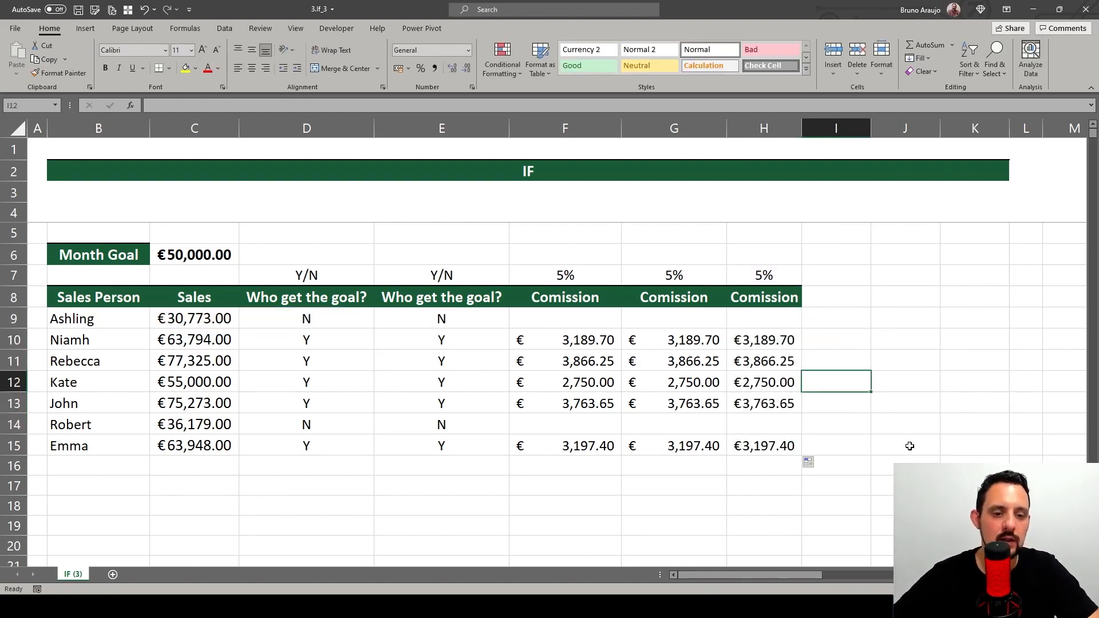
click(580, 341)
drag(579, 350, 741, 473)
key(ctrl+z)
click(473, 380)
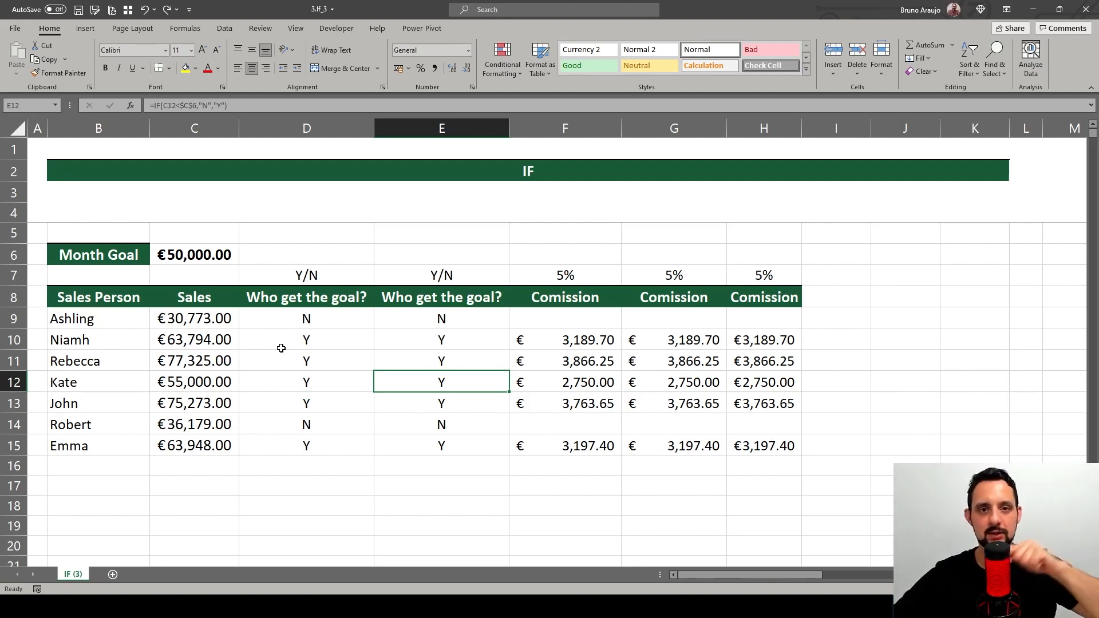
Step: Fill the empty cell C20 below the sales table with yellow
click(235, 484)
scroll(260, 466, down, 3)
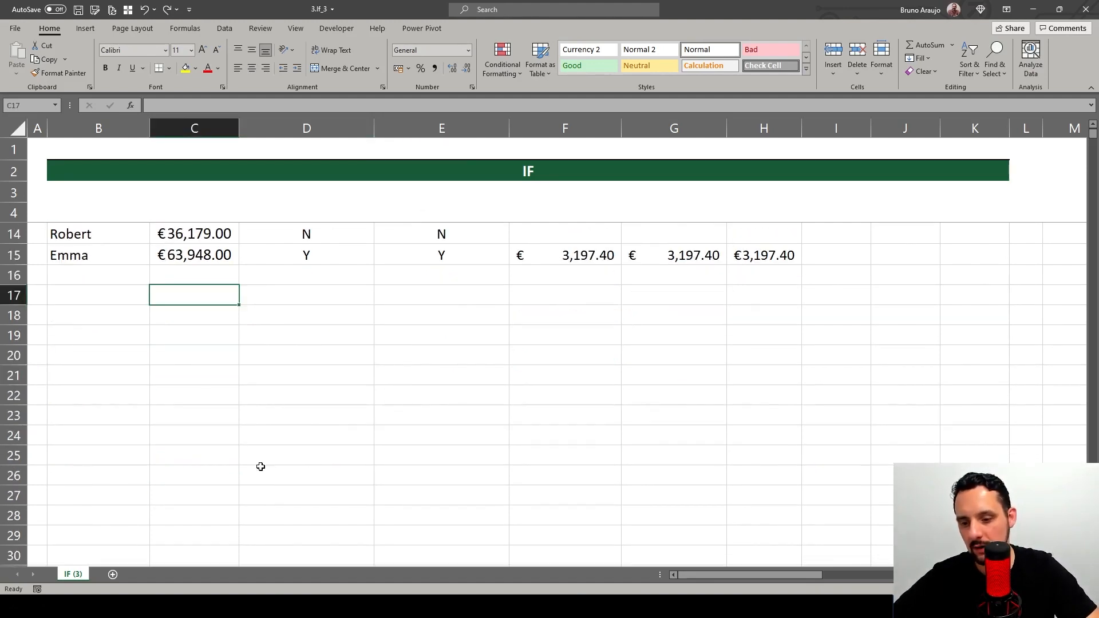
click(206, 361)
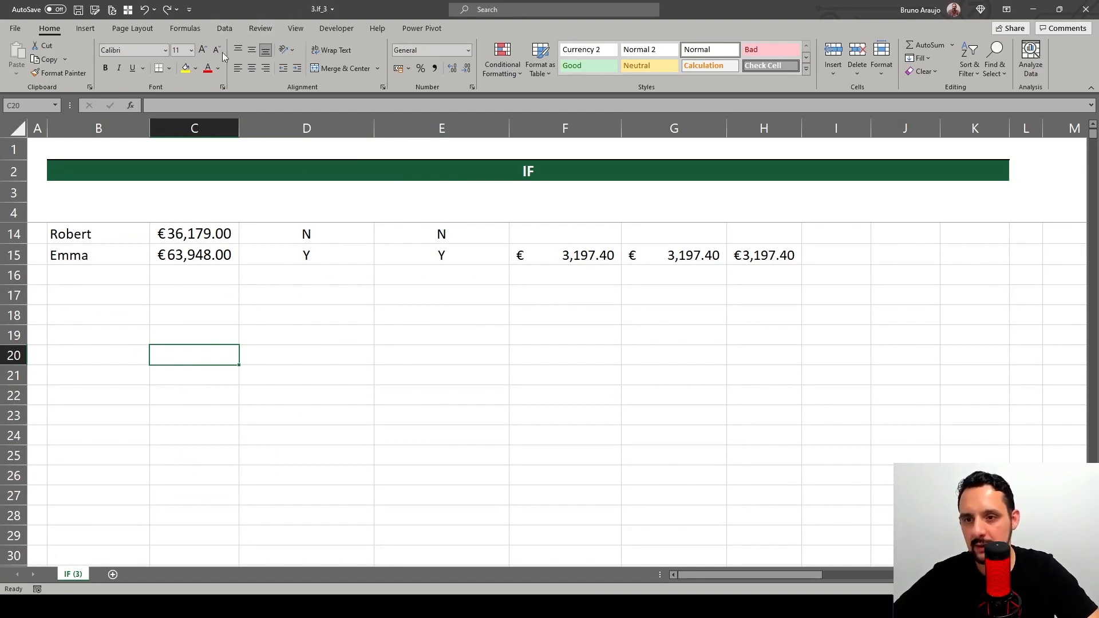
click(186, 68)
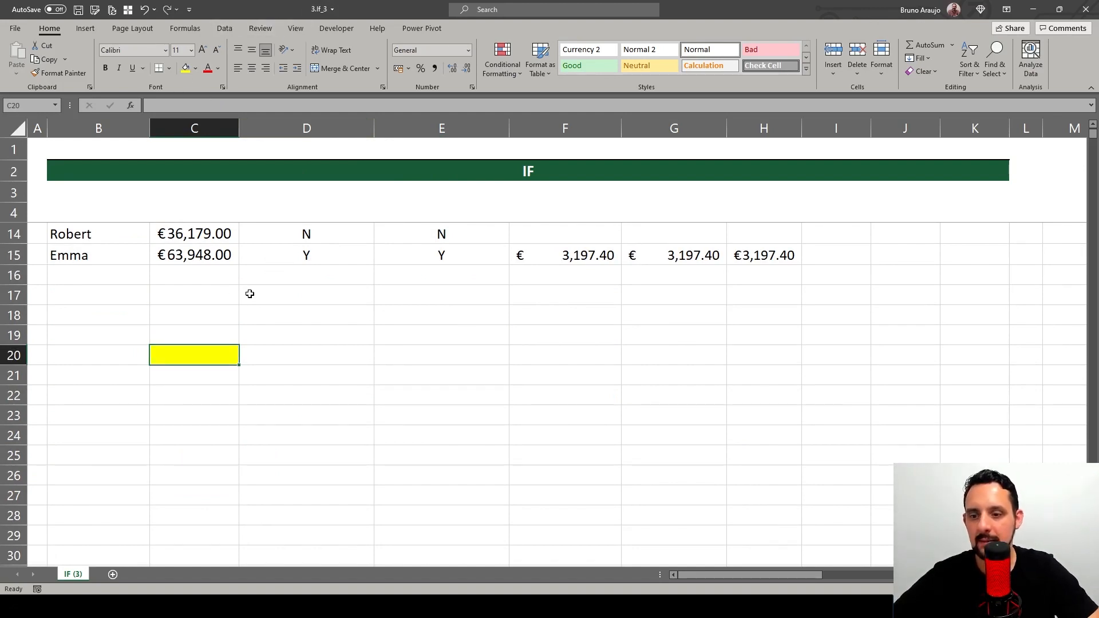
Step: Draw a straight arrow about 2.8 cm wide and 0.86 cm high, rising rightward from beside the yellow cell C20, and duplicate it
click(86, 29)
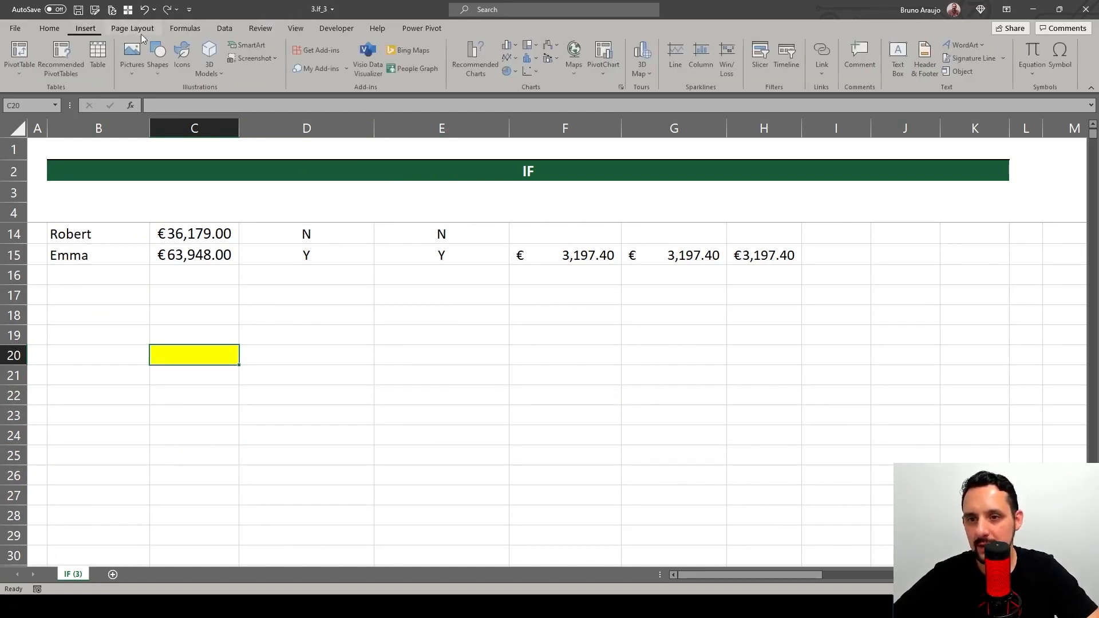
click(165, 70)
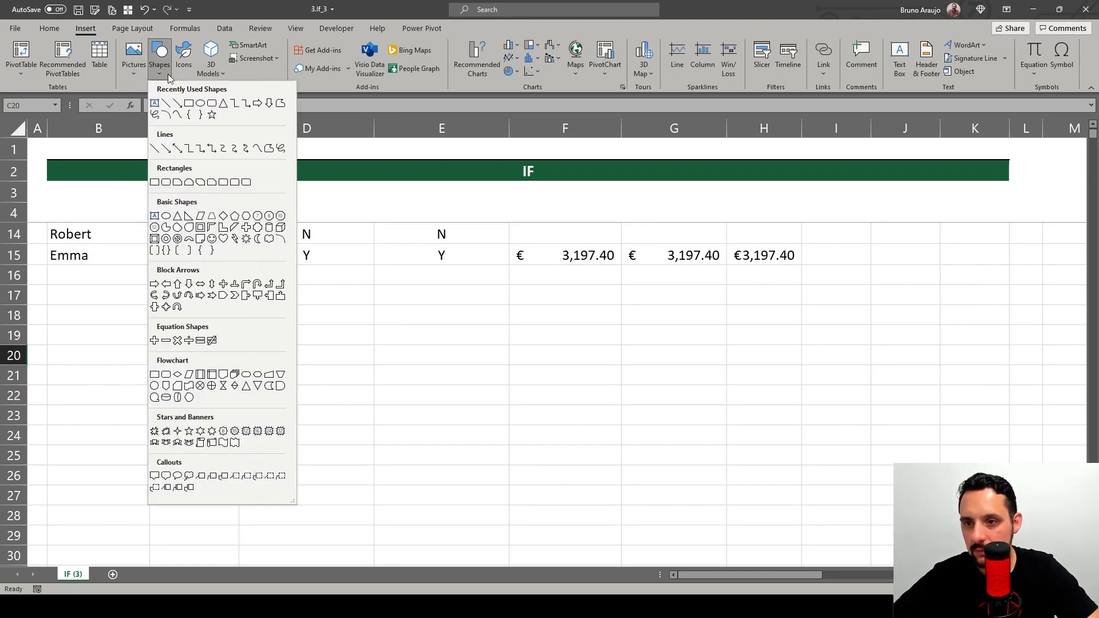
click(177, 103)
drag(245, 339, 351, 307)
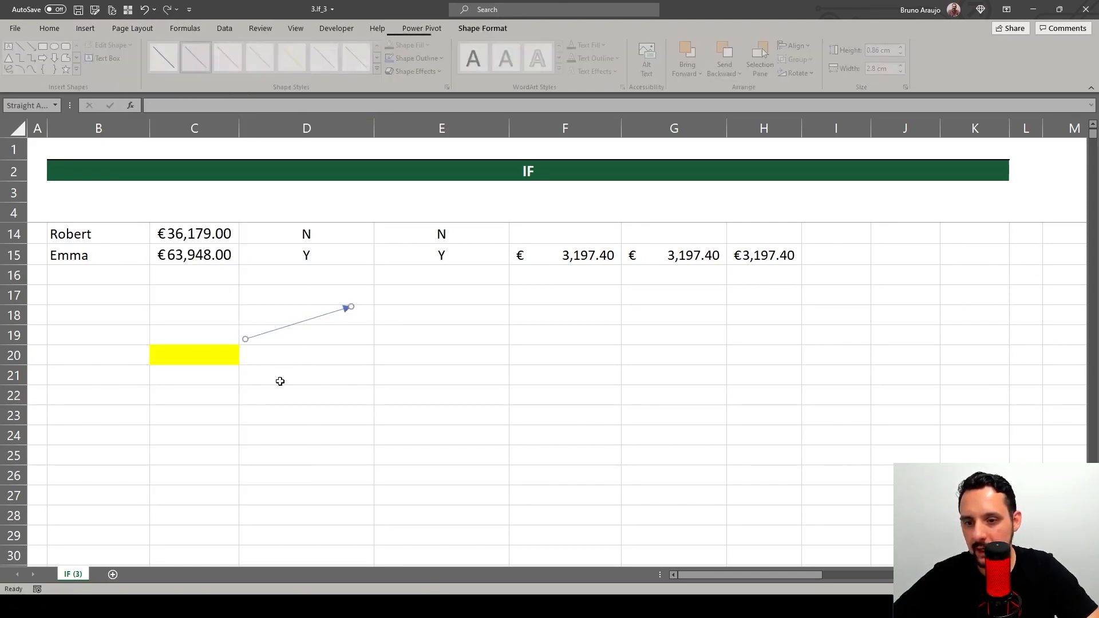
key(ctrl+d)
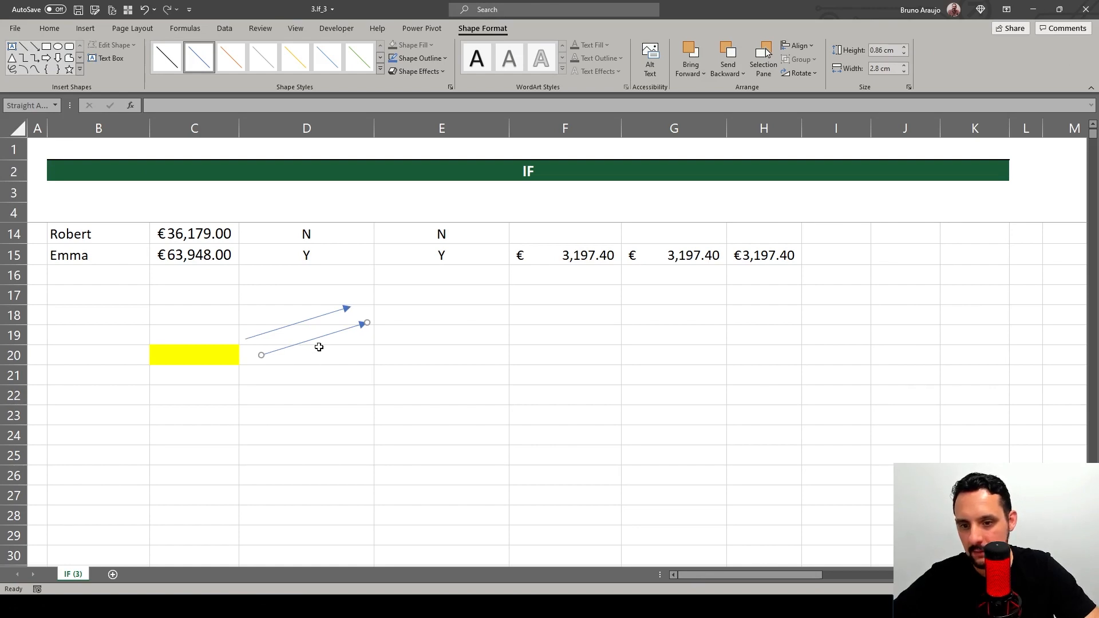
Step: Re-angle the duplicated arrow to slope downward beside C20, about 2.33 cm wide and 0.83 cm high, and enter "Condição" in C20
drag(367, 322, 304, 383)
click(350, 354)
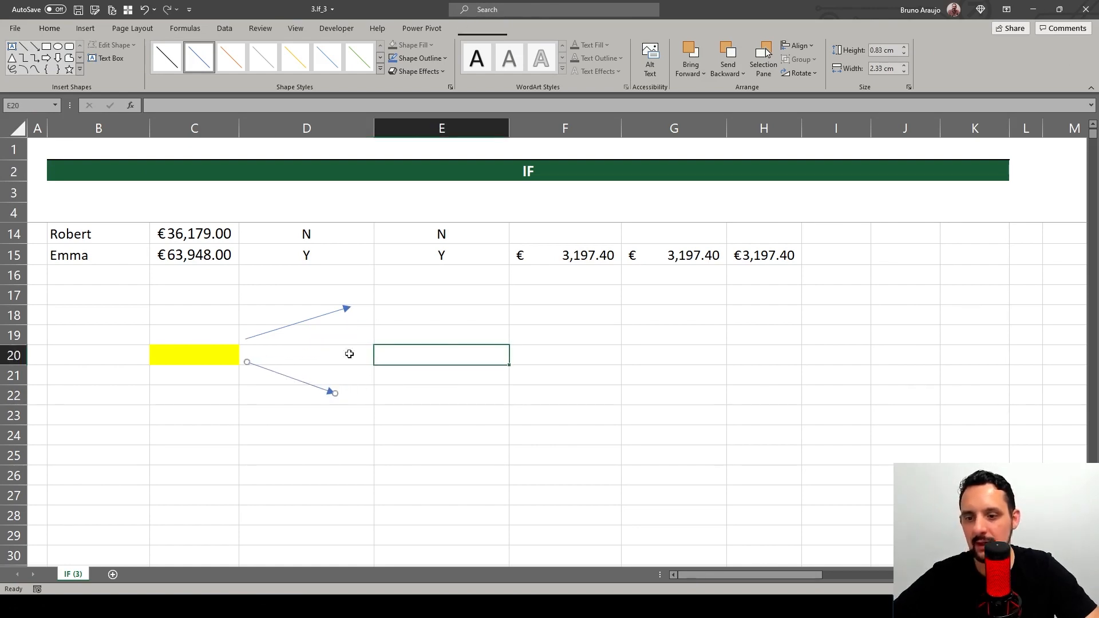
click(188, 355)
text(Cond)
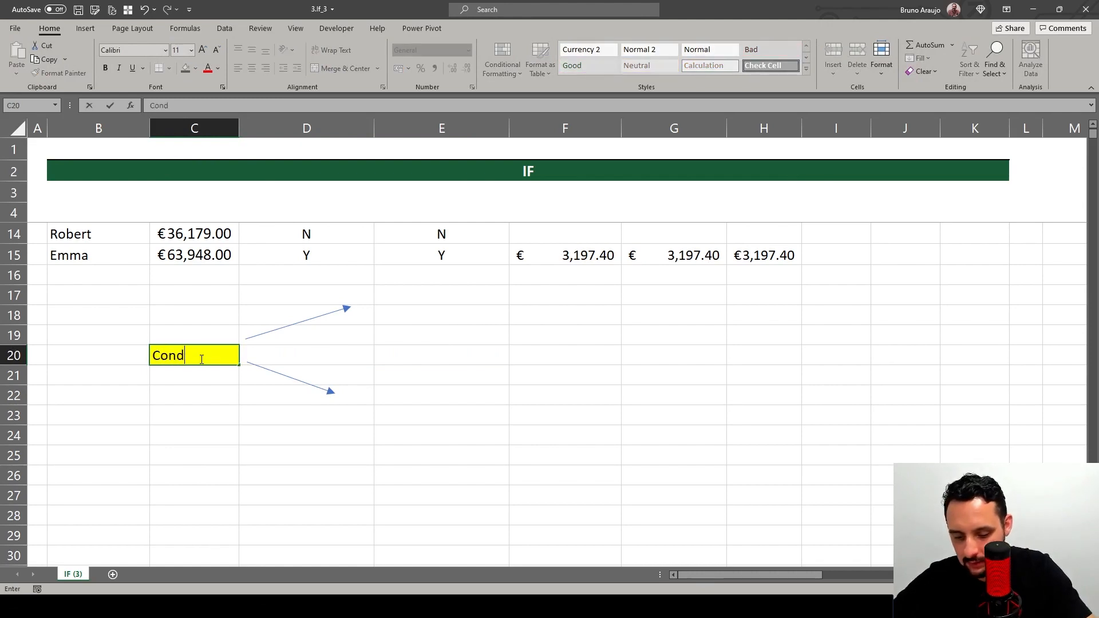
text(içã)
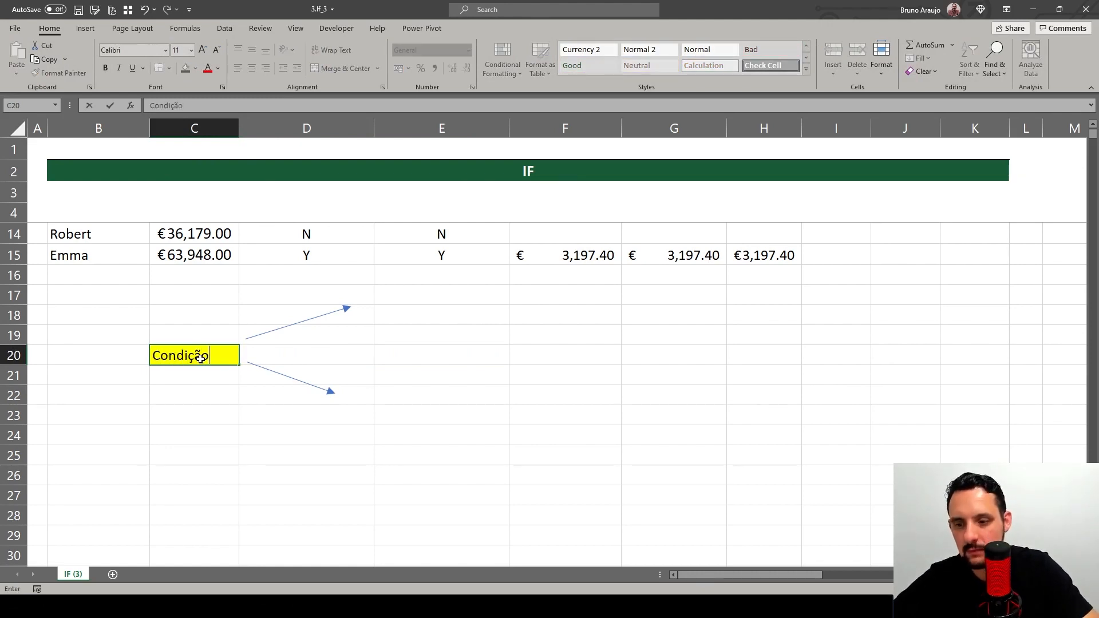
text(o)
key(Return)
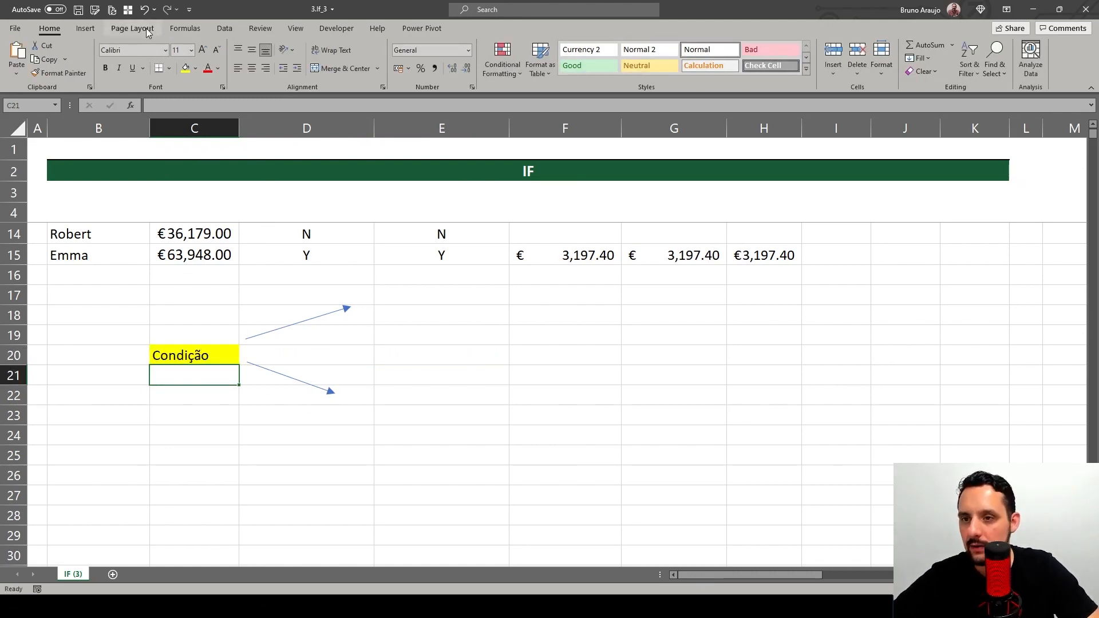
Step: Insert a text box reading "Yes" and place it just above the rising arrow
click(85, 28)
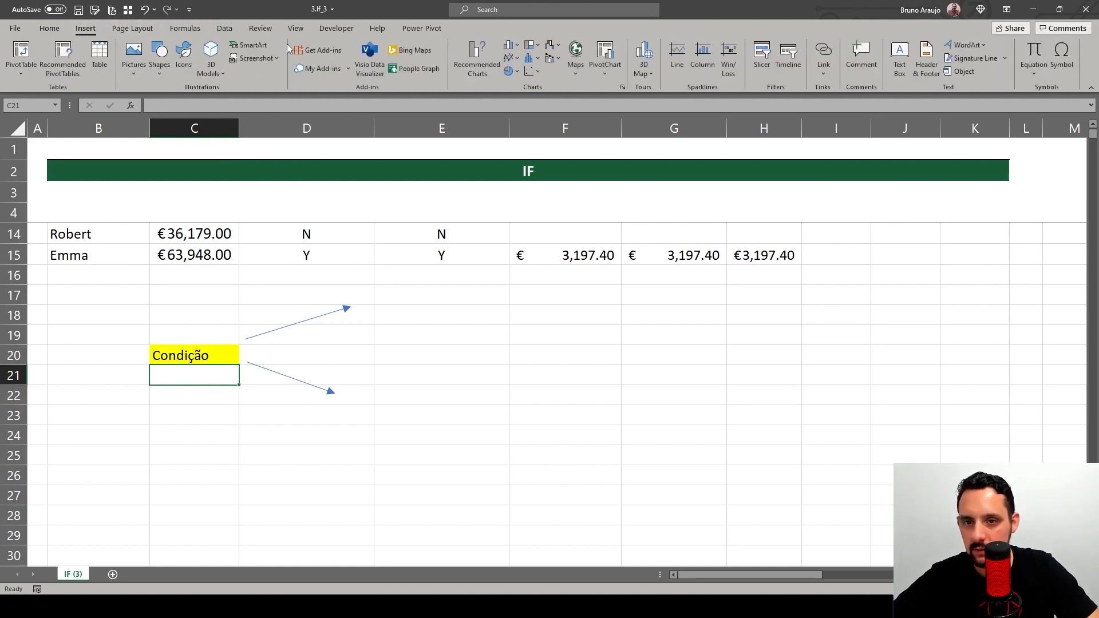
click(166, 69)
click(160, 110)
click(248, 316)
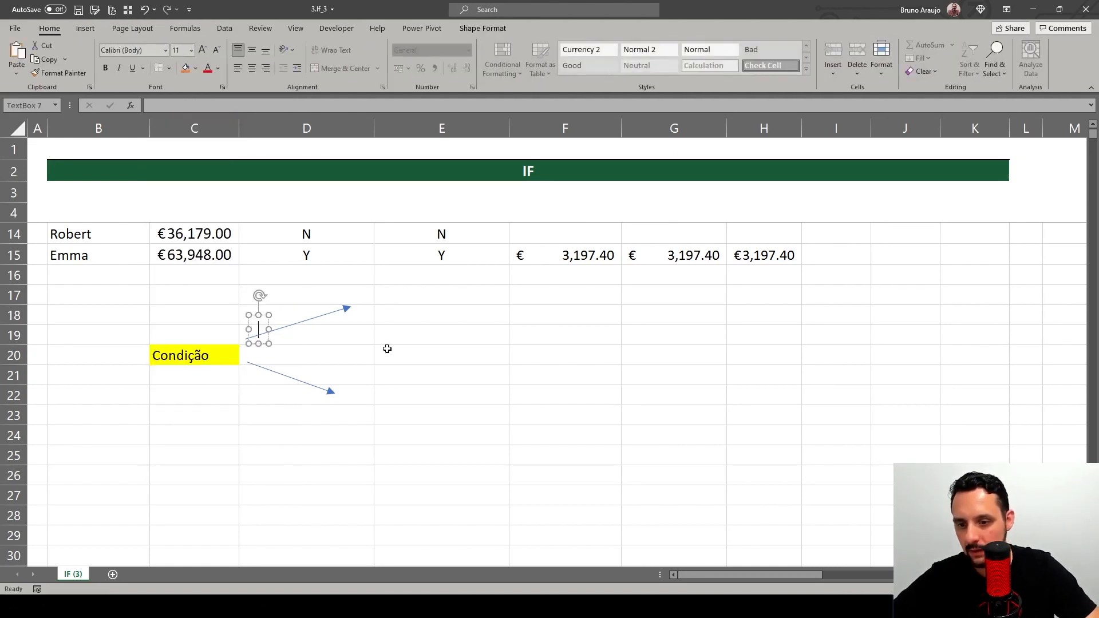
text(Yes)
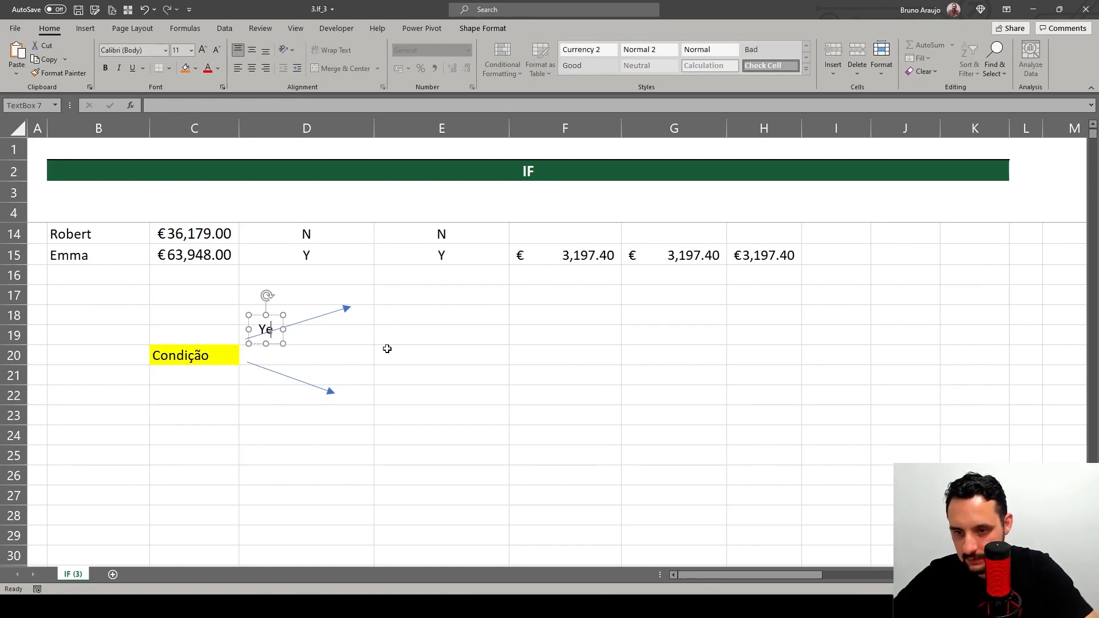
click(287, 305)
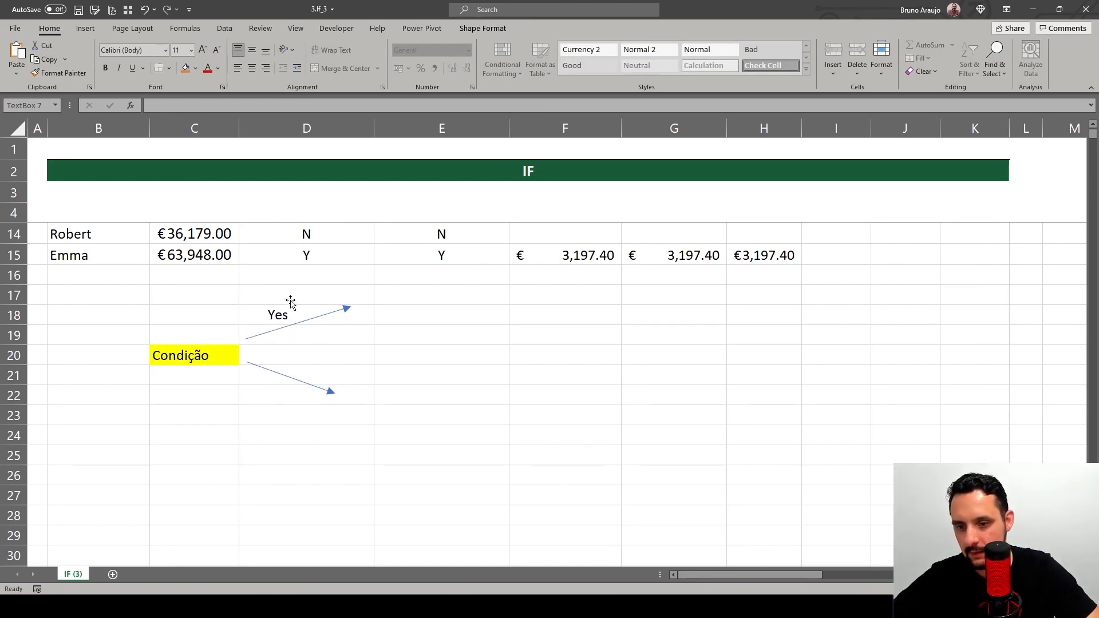
Step: Replace the text in the box above the rising arrow with "True"
click(289, 314)
double_click(289, 314)
text(True)
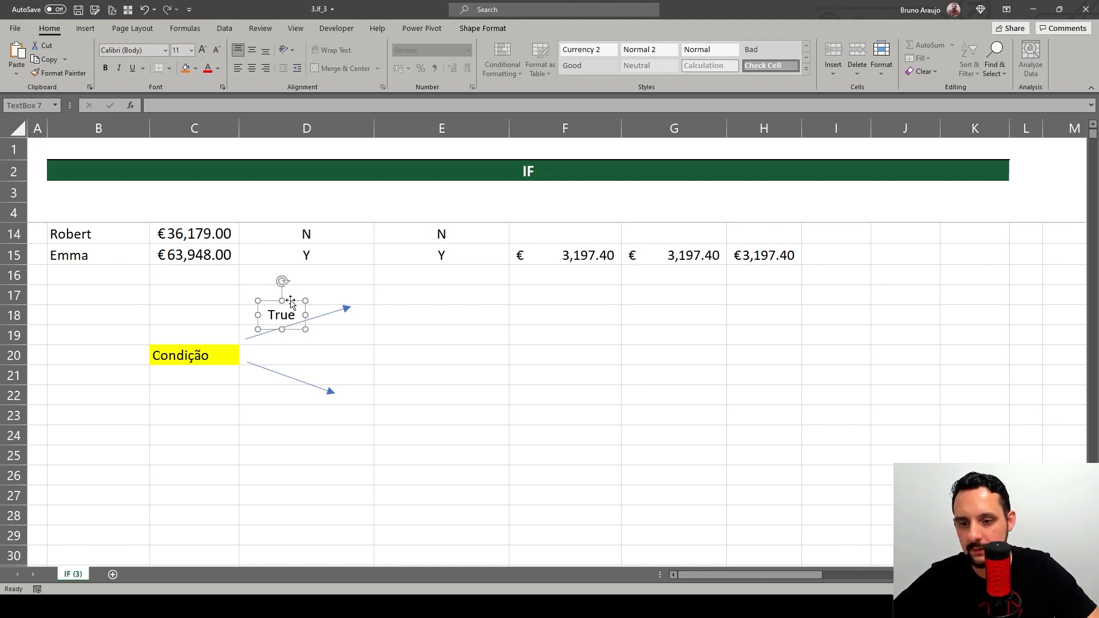
Step: Duplicate the "True" text box, place the copy under the downward arrow and change its text to "False"
key(ctrl+d)
drag(302, 339, 280, 397)
double_click(269, 392)
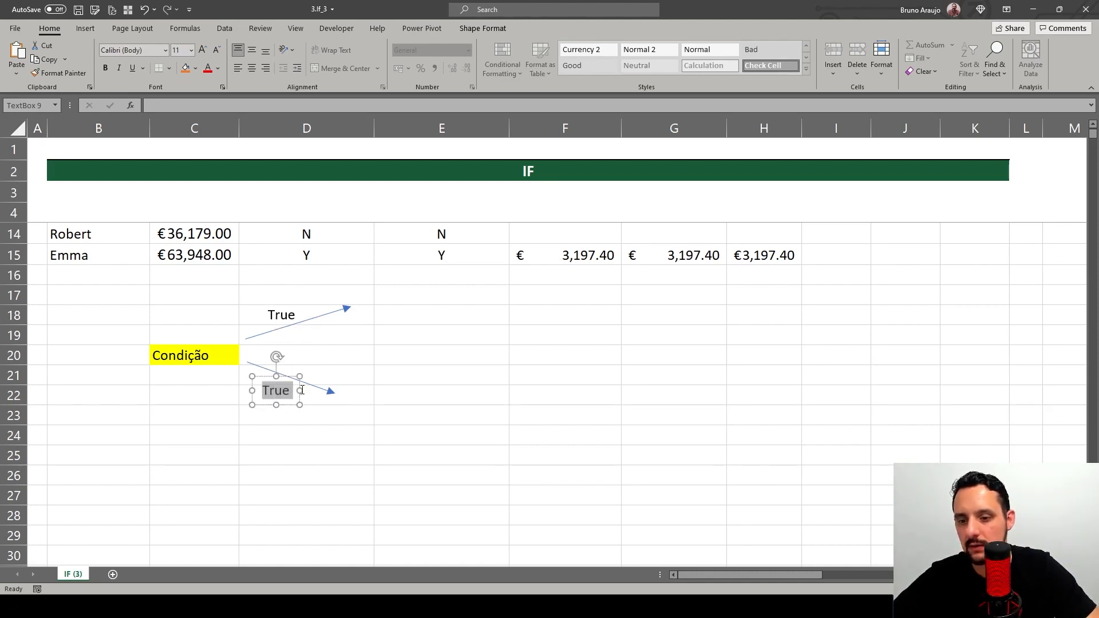
text(Fal)
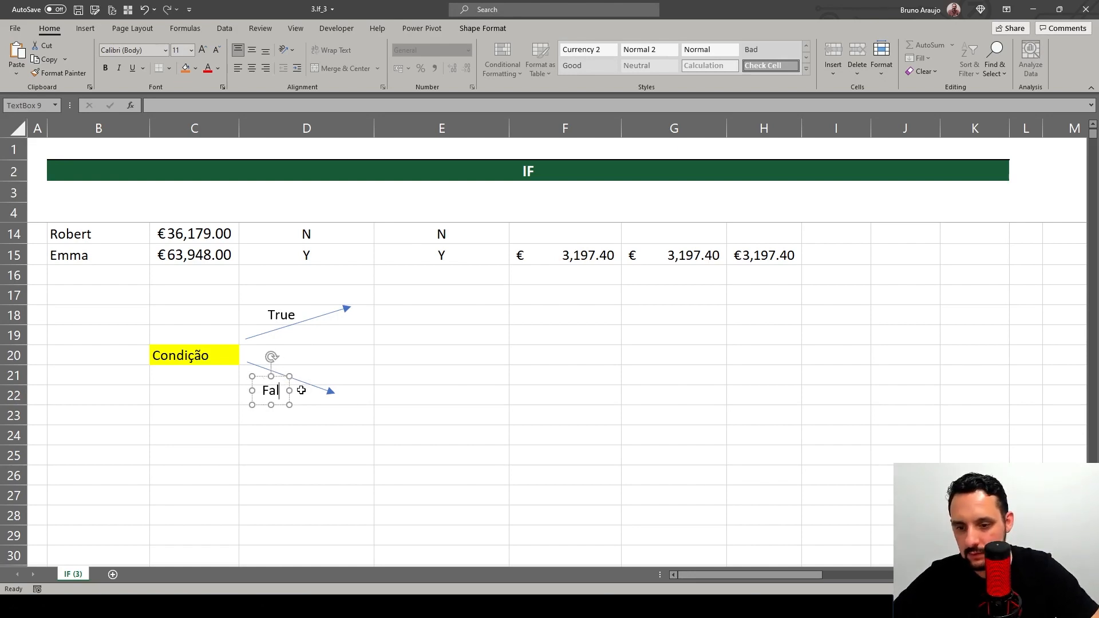
text(se)
Step: Add the line "se não acontecer" below "False" in the lower text box, leaving a blank line between
key(Return)
text(se )
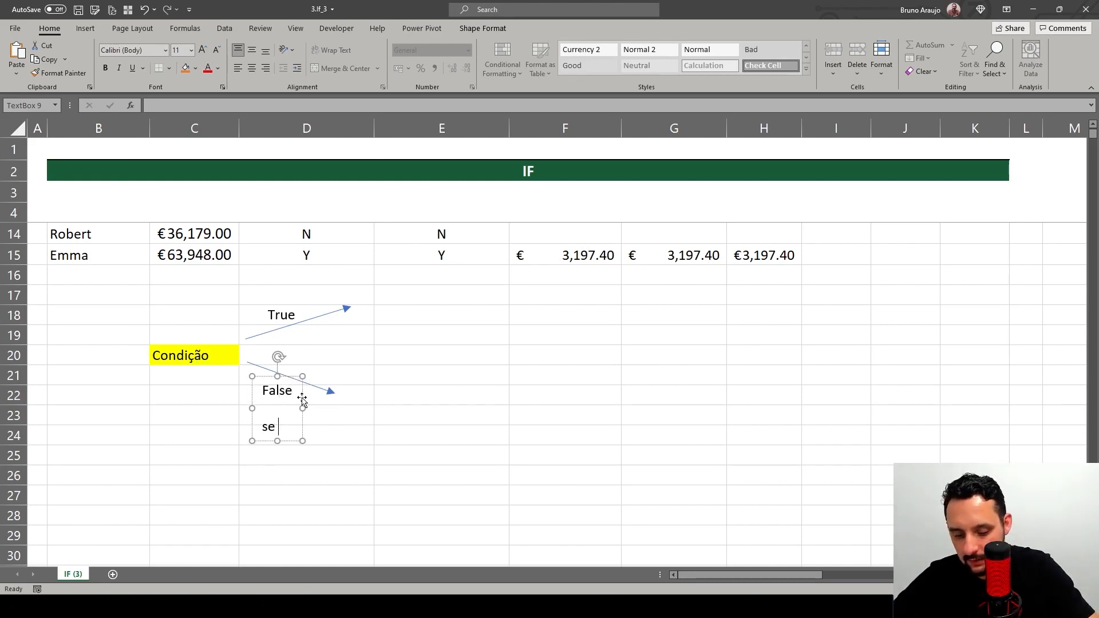
text(não aco)
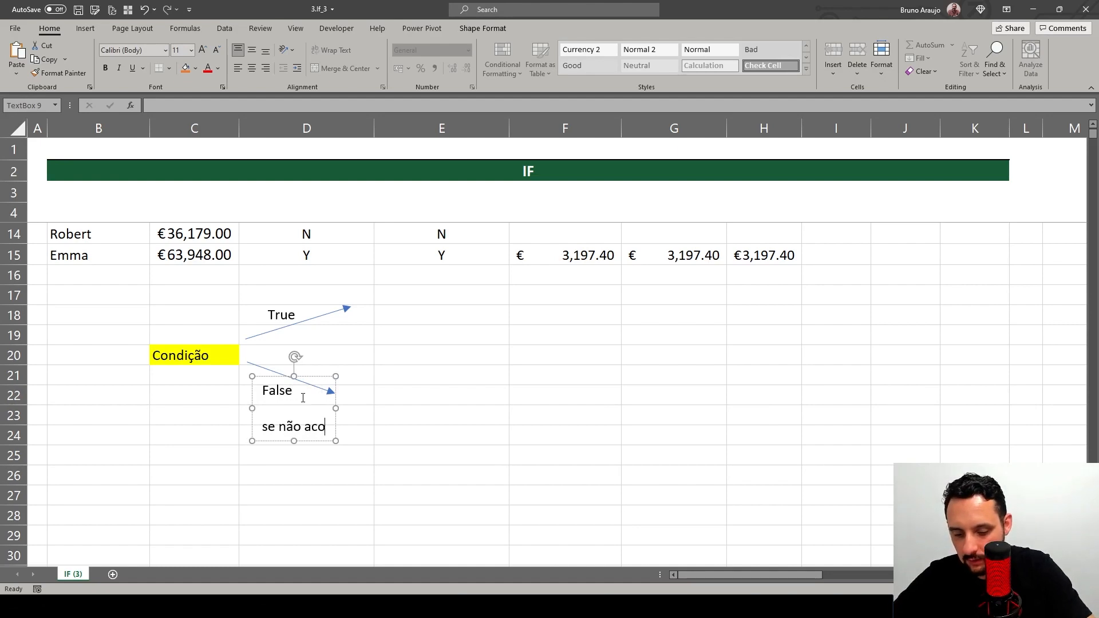
text(ntecer)
Step: Add the line "se acontecer" below "True" in the upper text box, leaving a blank line between
click(290, 317)
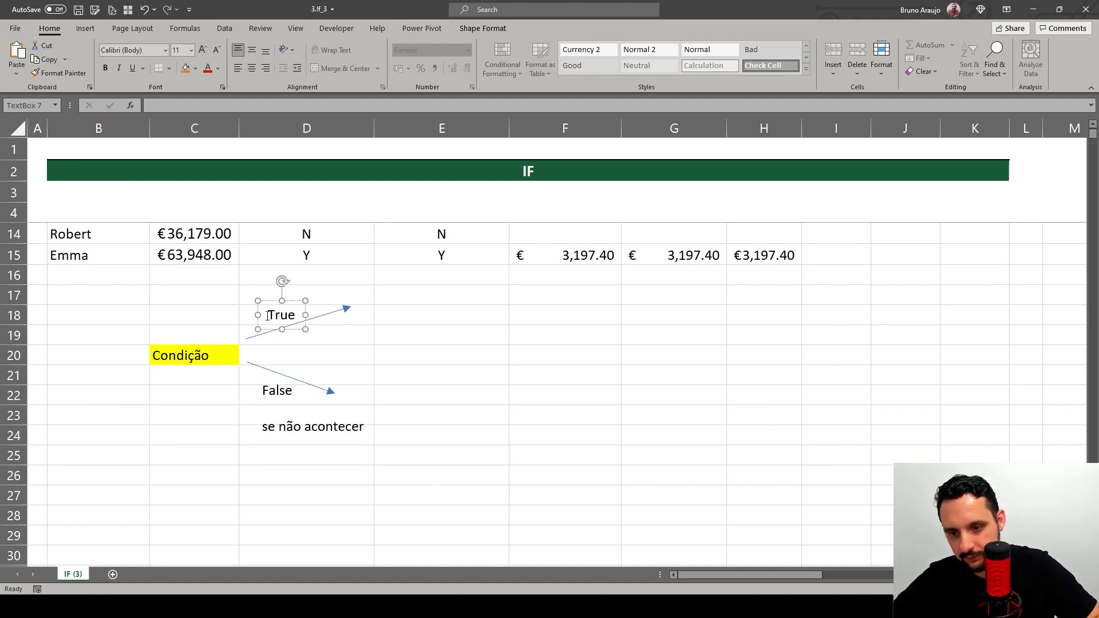
key(Return)
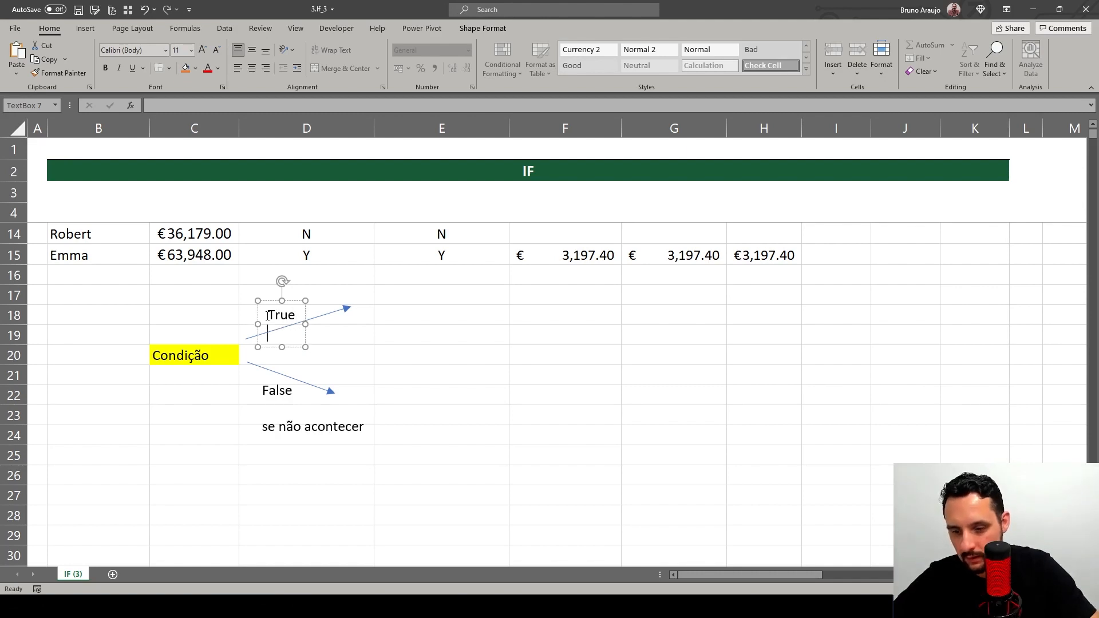
key(Return)
text(se ma)
key(BackSpace)
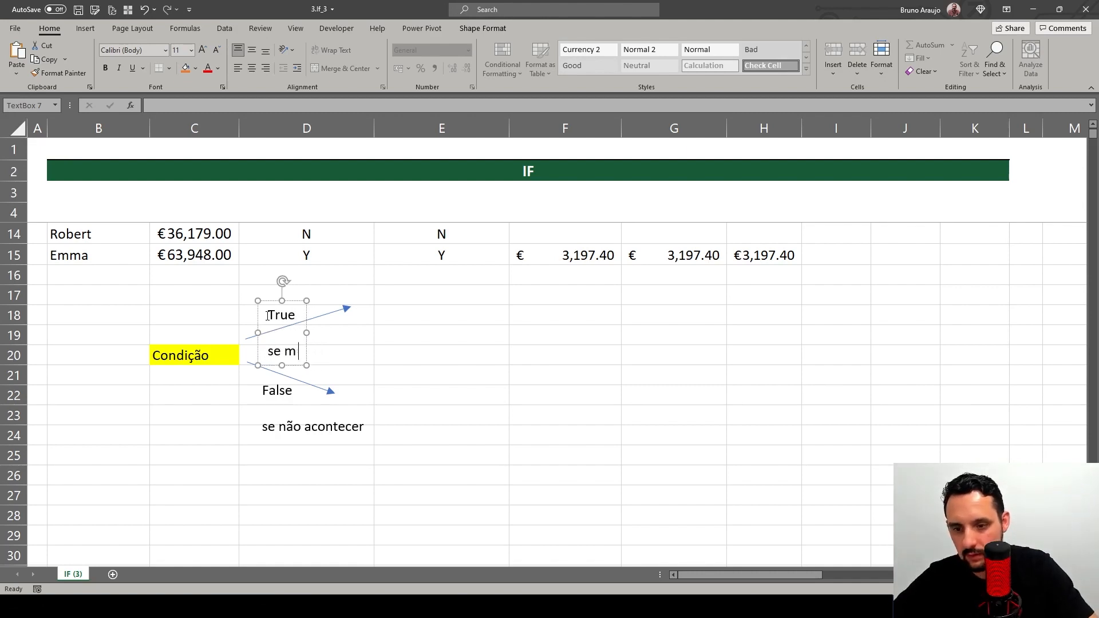
key(BackSpace)
text(aconte)
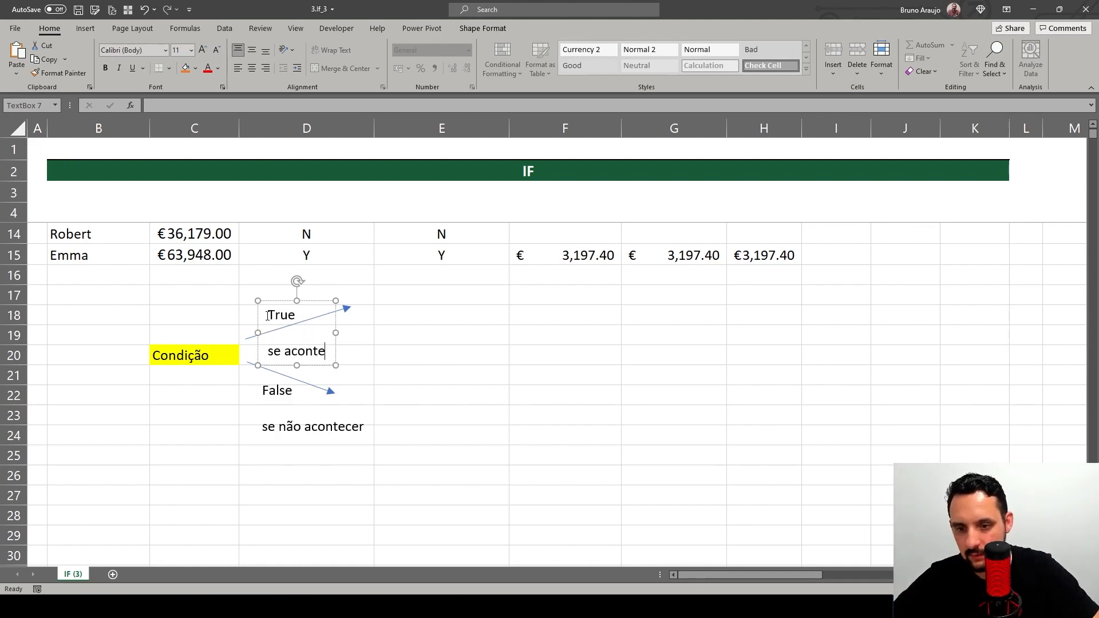
text(ver)
key(BackSpace)
key(BackSpace)
key(BackSpace)
text(cer)
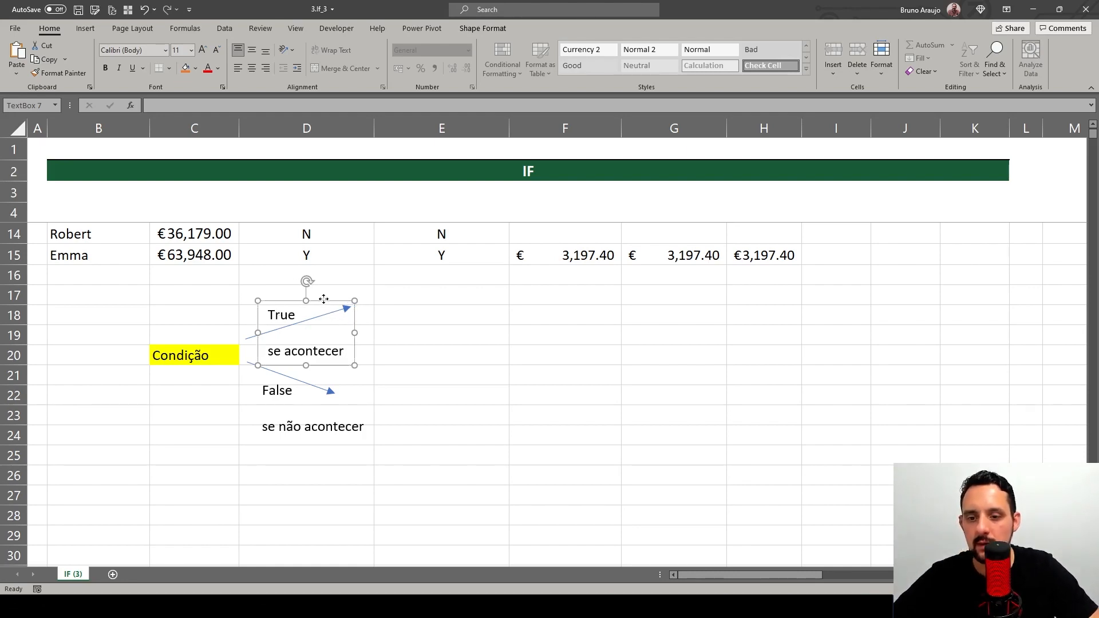
Step: Move the "True / se acontecer" text box up and left so it sits above the start of the rising arrow
drag(325, 304, 270, 271)
click(394, 361)
click(265, 273)
click(201, 358)
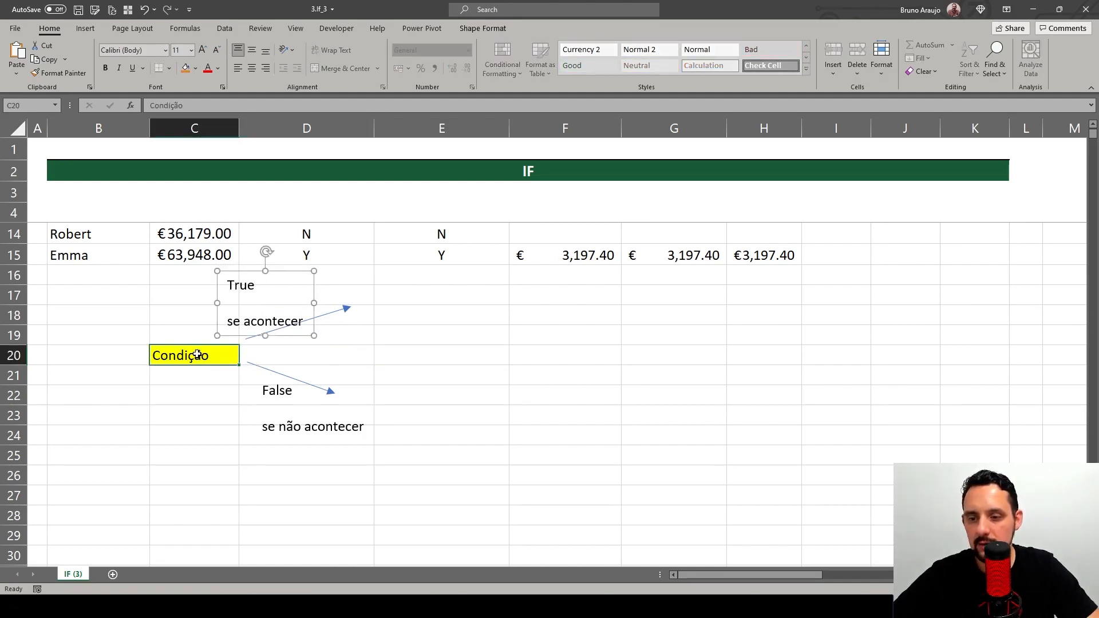
click(364, 303)
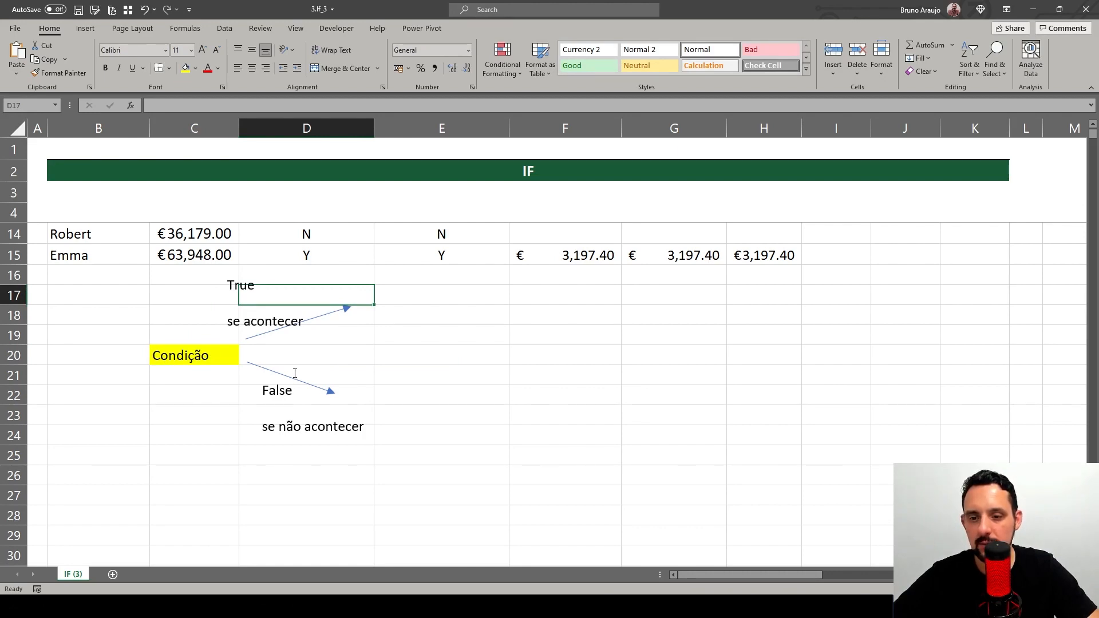
scroll(358, 361, up, 3)
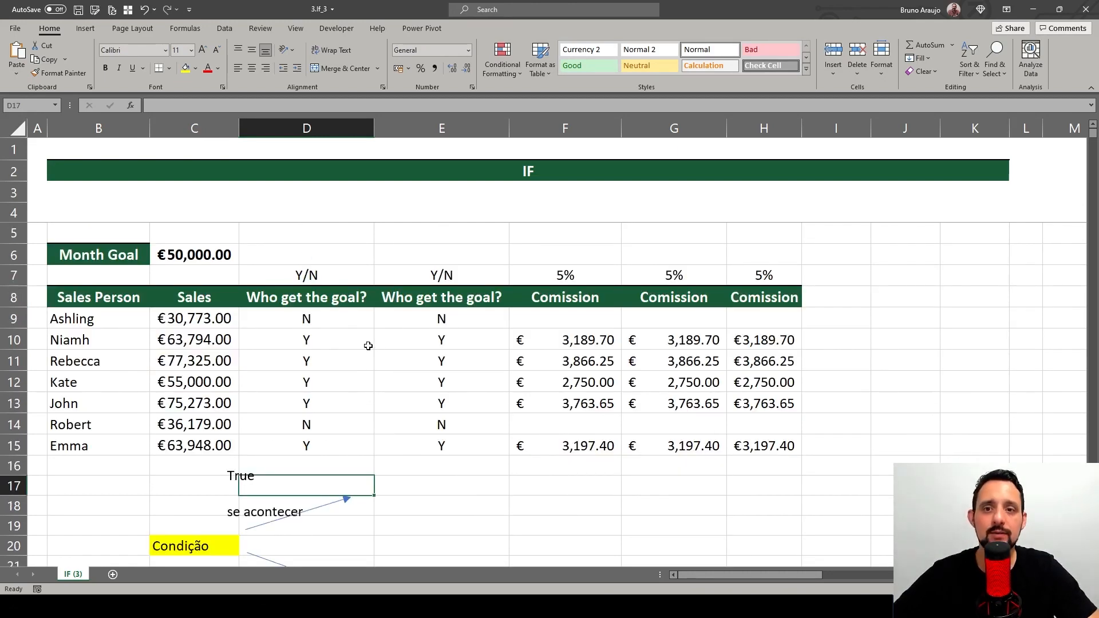